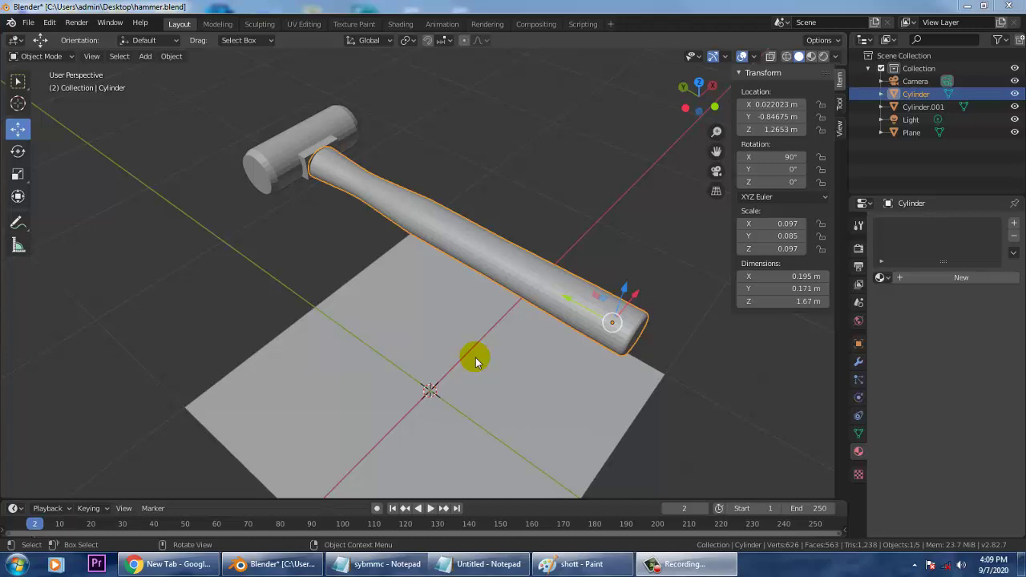
Step: Move the hammer head slightly along the Y axis toward the handle
{"action": "mouse_move", "coordinate": [492, 300]}
{"action": "middle_mouse_down"}
{"action": "mouse_move", "coordinate": [634, 279]}
{"action": "mouse_move", "coordinate": [481, 291]}
{"action": "mouse_move", "coordinate": [481, 318]}
{"action": "mouse_move", "coordinate": [505, 325]}
{"action": "mouse_move", "coordinate": [509, 294]}
{"action": "middle_mouse_up"}
{"action": "left_click", "coordinate": [192, 161]}
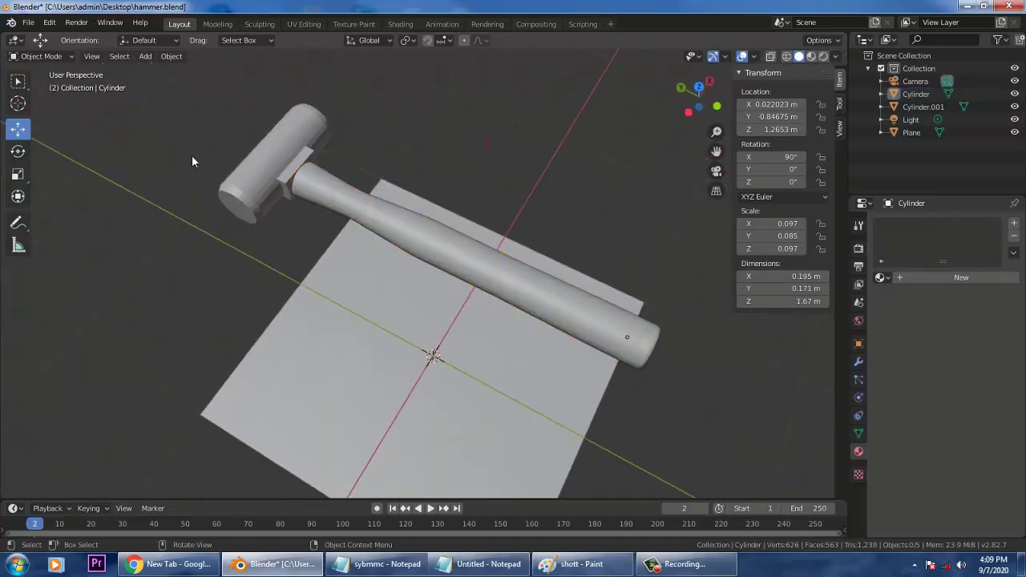
{"action": "left_click", "coordinate": [281, 176]}
{"action": "key", "text": "g"}
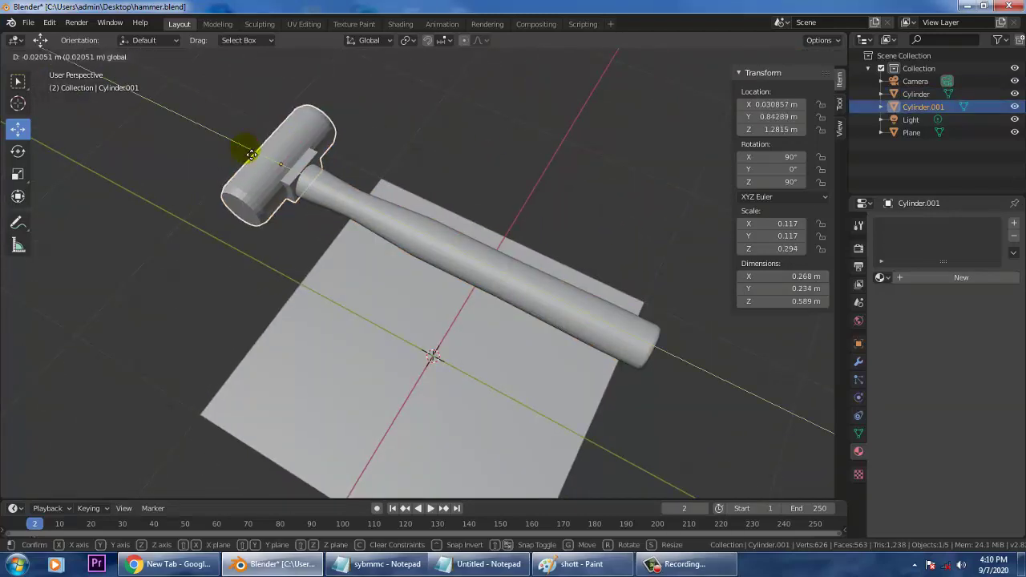
{"action": "left_click", "coordinate": [242, 151]}
Step: Add a new material to the hammer handle and set its Base Color to an Image Texture
{"action": "left_click", "coordinate": [470, 253]}
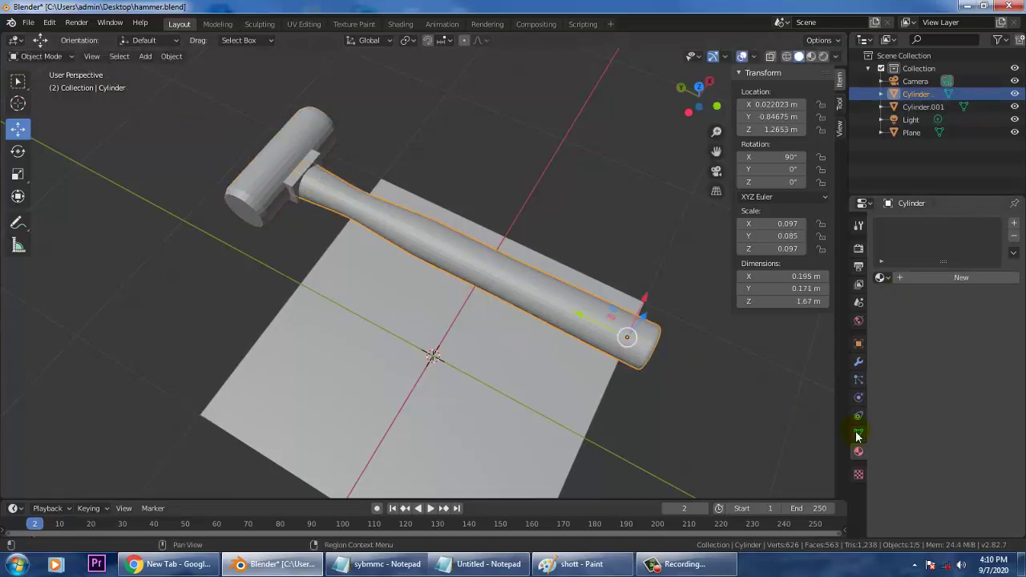
{"action": "left_click", "coordinate": [946, 277]}
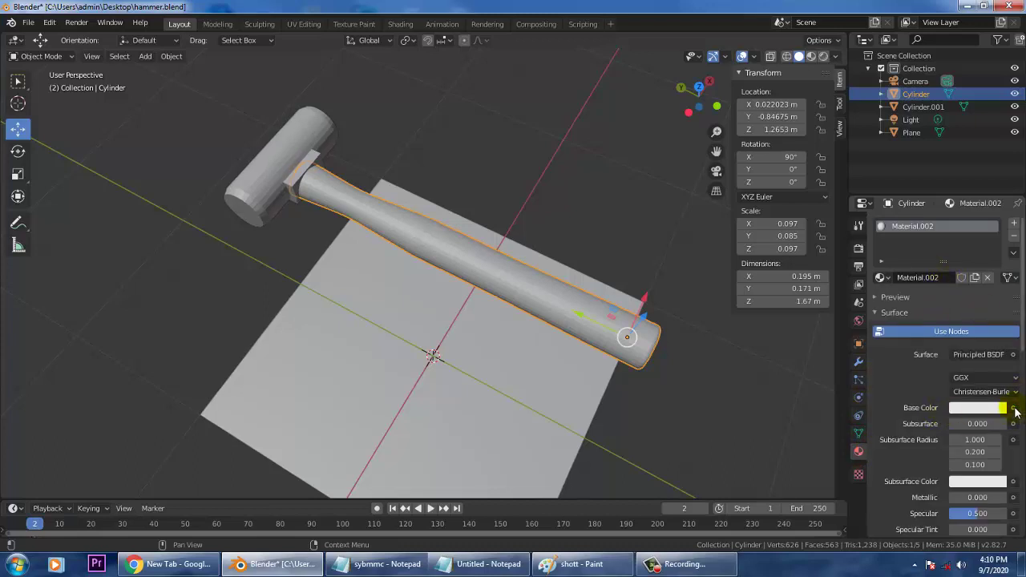
{"action": "left_click", "coordinate": [1013, 408]}
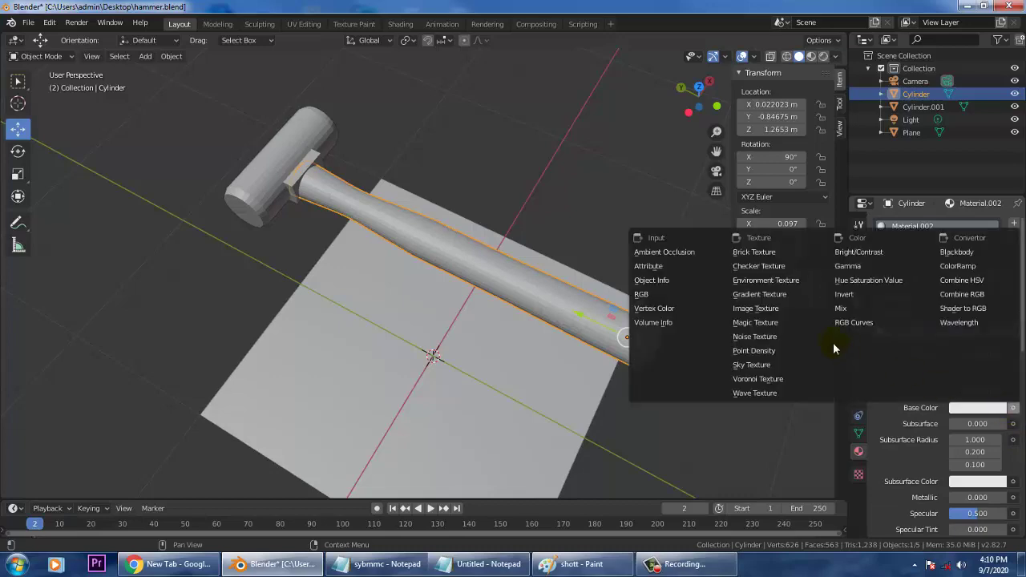
{"action": "left_click", "coordinate": [754, 308]}
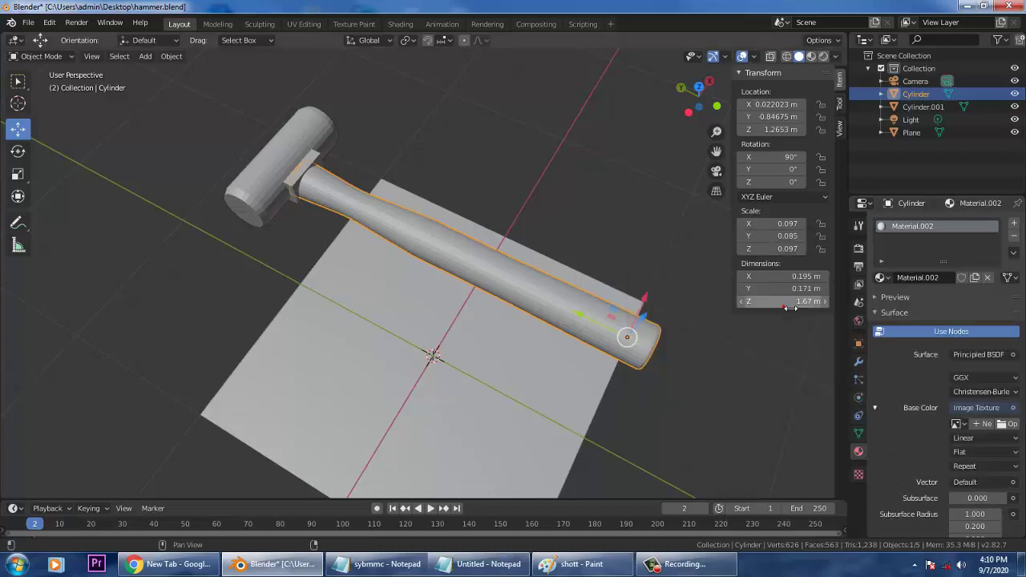
{"action": "left_click", "coordinate": [1002, 425]}
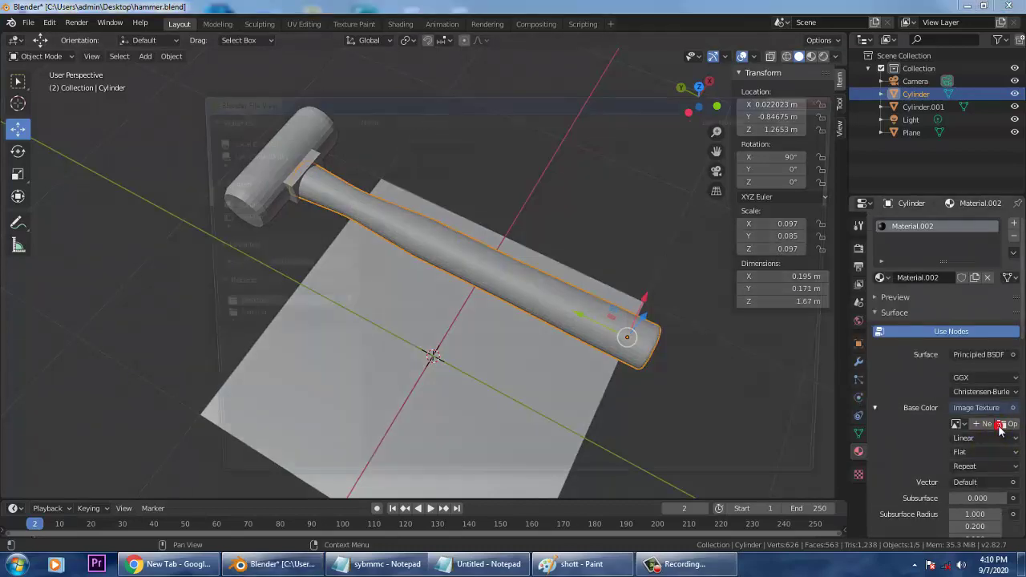
{"action": "left_click", "coordinate": [395, 259]}
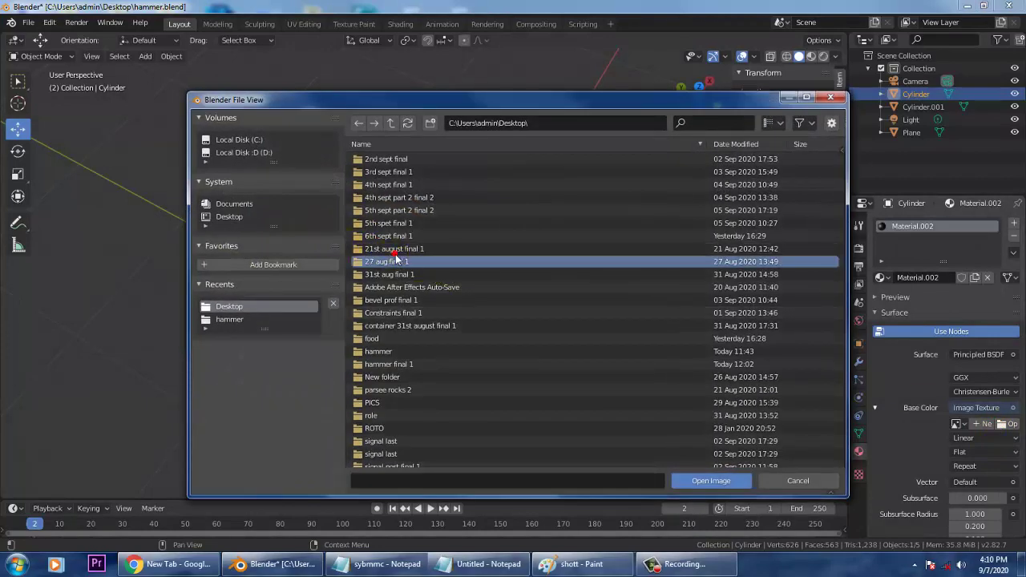
{"action": "left_click", "coordinate": [389, 351]}
{"action": "double_click", "coordinate": [390, 351]}
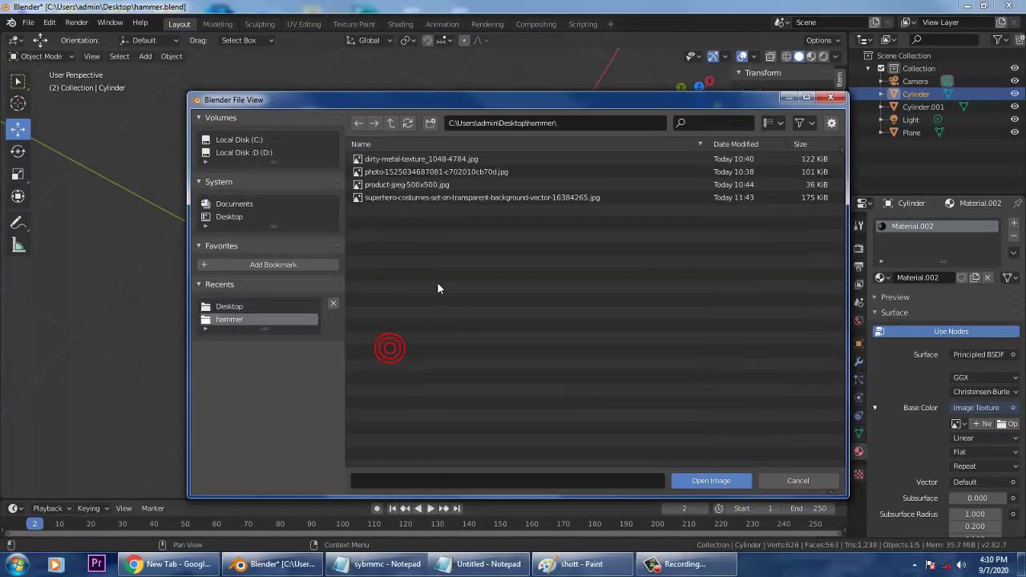
{"action": "left_click", "coordinate": [407, 161]}
{"action": "left_click", "coordinate": [420, 174]}
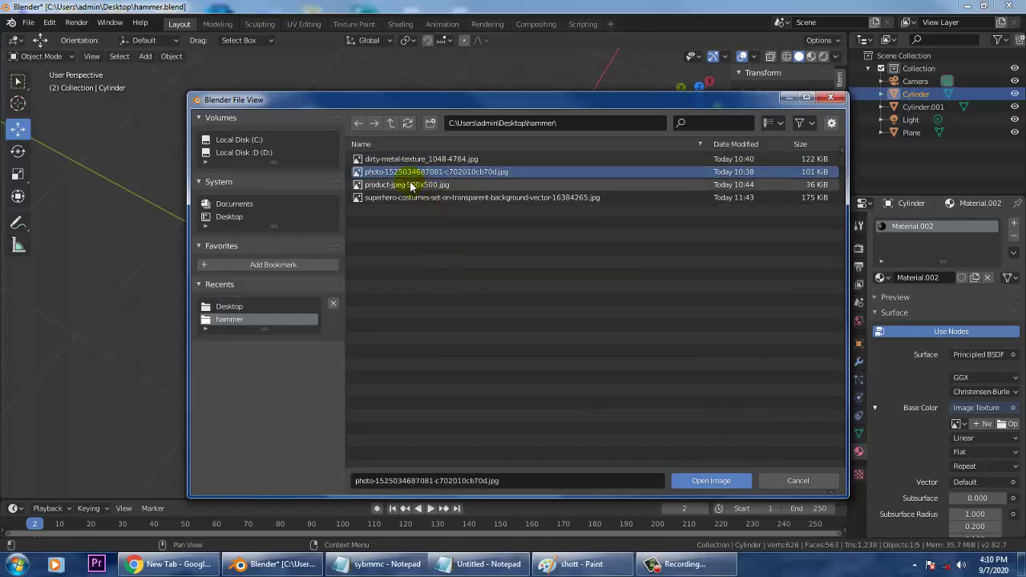
{"action": "left_click", "coordinate": [411, 185]}
{"action": "left_click", "coordinate": [418, 172]}
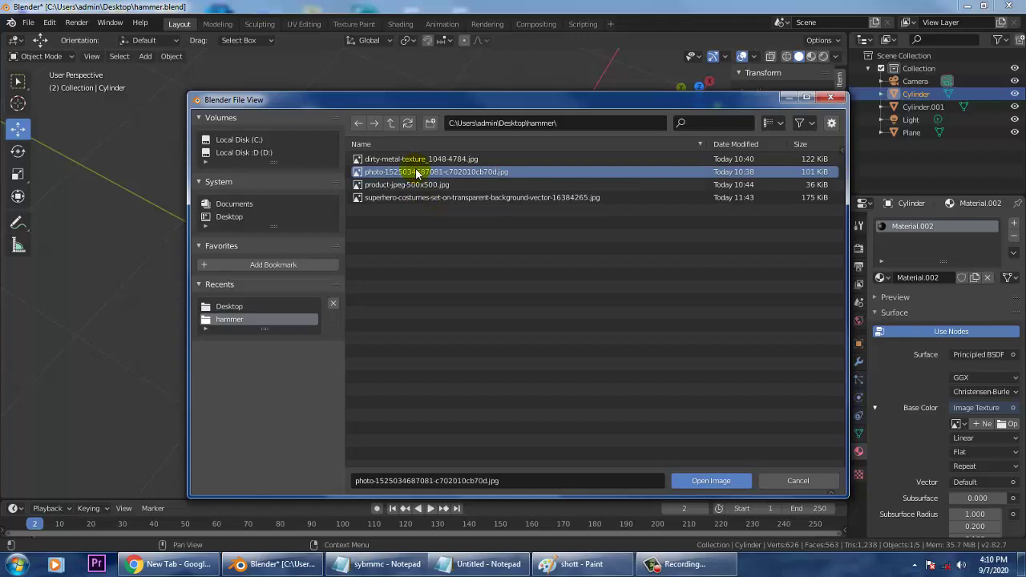
{"action": "double_click", "coordinate": [416, 173]}
{"action": "left_click", "coordinate": [566, 335]}
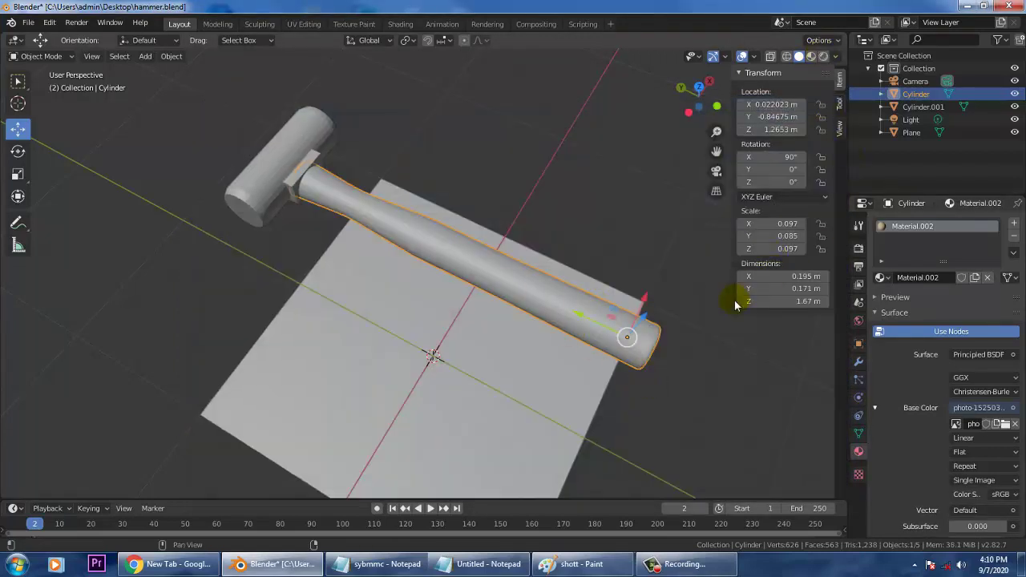
Step: Set the viewport shading to Material Preview and inspect the wood texture on the handle
{"action": "key", "text": "z"}
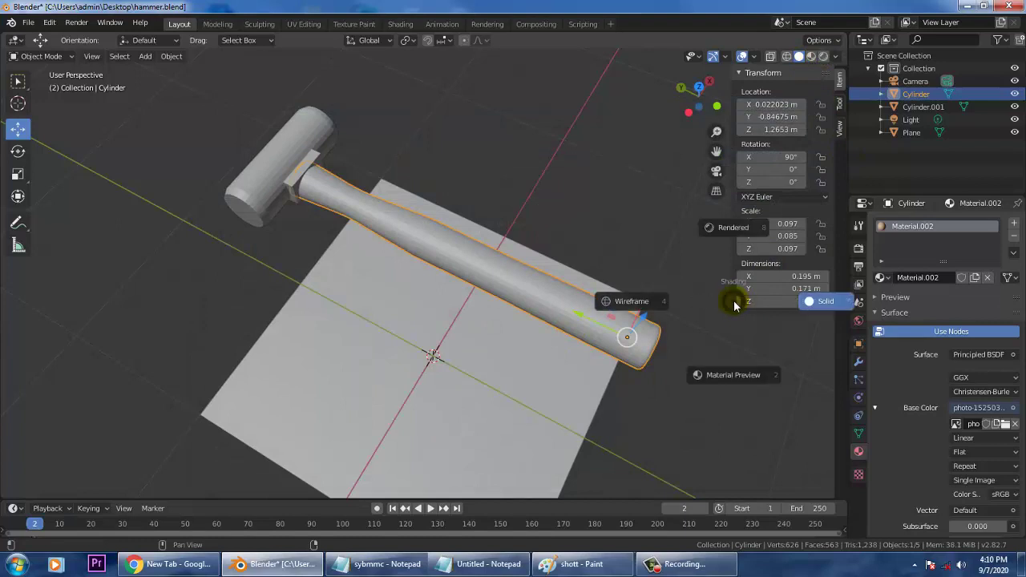
{"action": "left_click", "coordinate": [729, 379]}
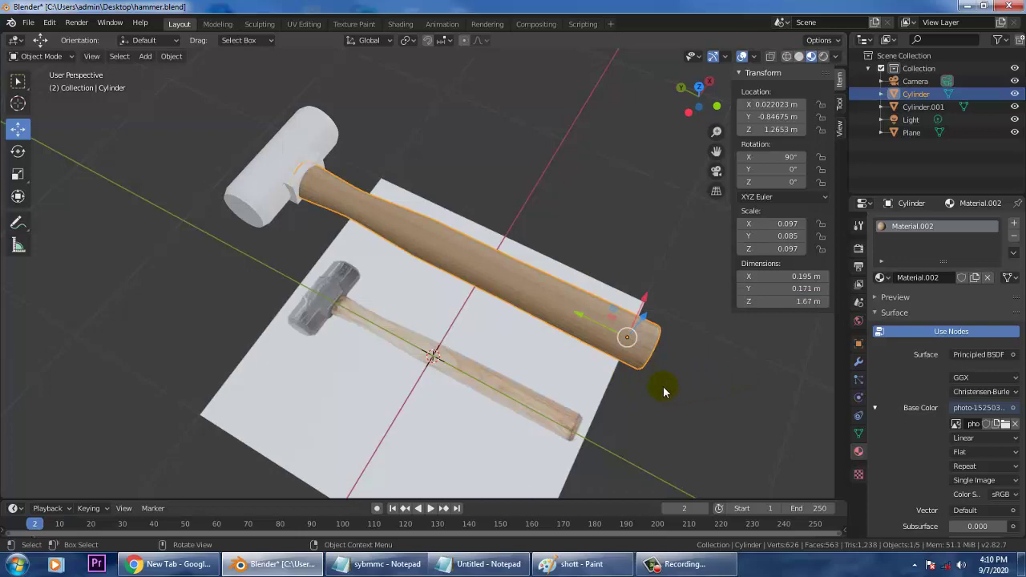
{"action": "middle_click_drag", "start_coordinate": [649, 377], "coordinate": [566, 308]}
{"action": "scroll", "coordinate": [566, 308], "scroll_direction": "up", "scroll_amount": 2}
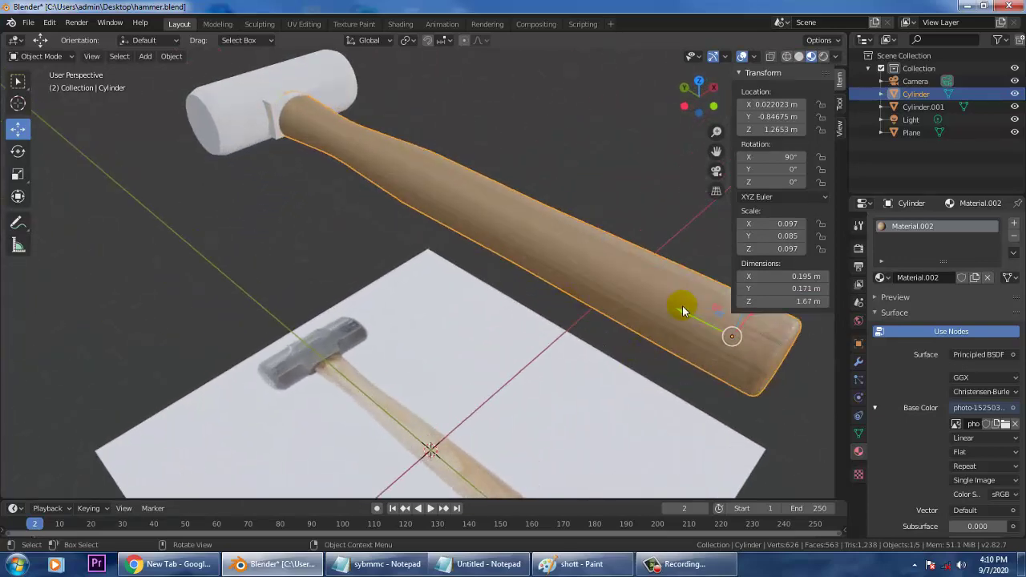
{"action": "scroll", "coordinate": [681, 305], "scroll_direction": "up", "scroll_amount": 2}
{"action": "scroll", "coordinate": [666, 351], "scroll_direction": "down", "scroll_amount": 5}
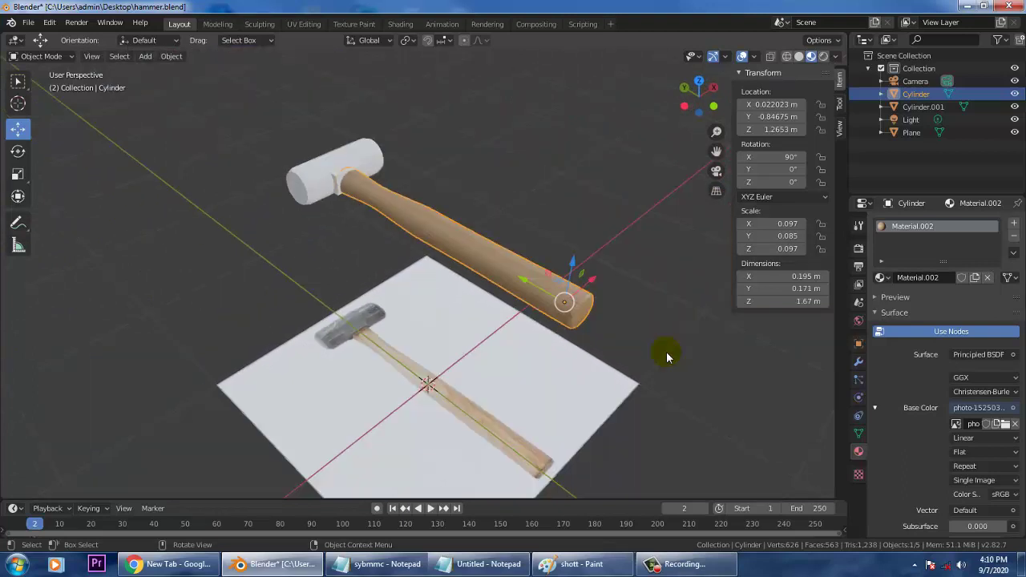
{"action": "scroll", "coordinate": [668, 362], "scroll_direction": "up", "scroll_amount": 1}
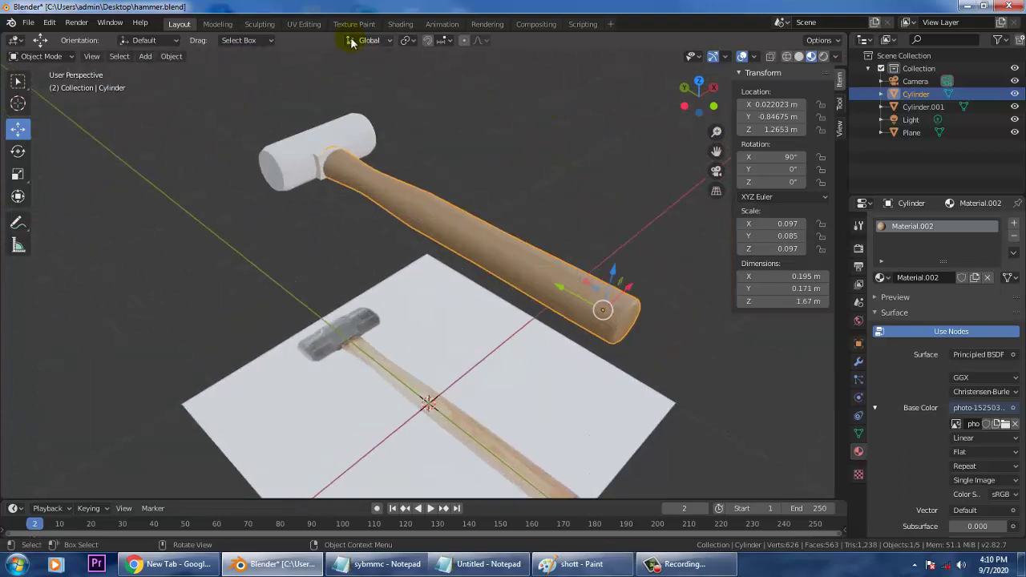
Step: Open the UV Editing workspace, switch to Object Mode and select the hammer handle
{"action": "left_click", "coordinate": [306, 24]}
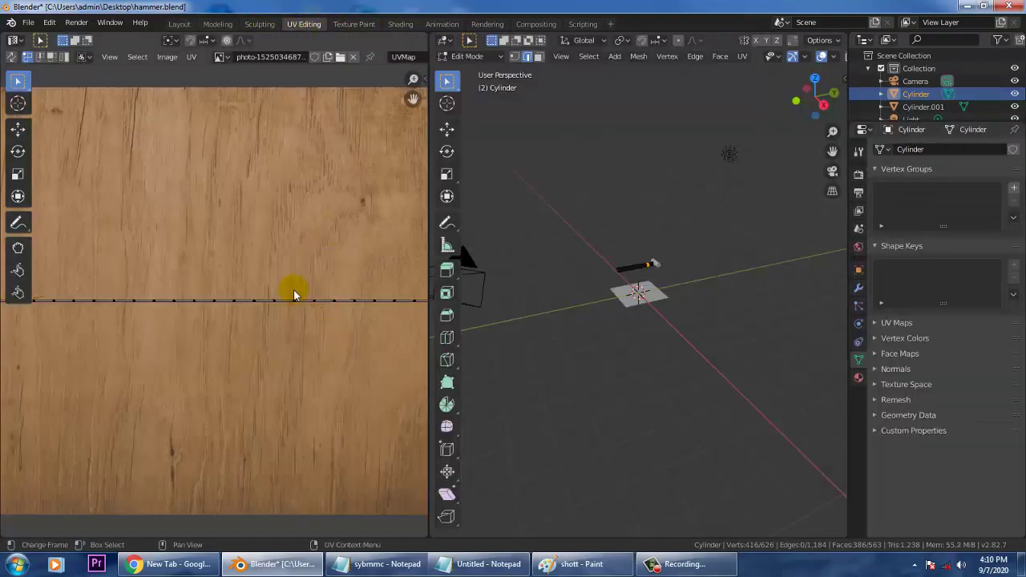
{"action": "left_click", "coordinate": [648, 316]}
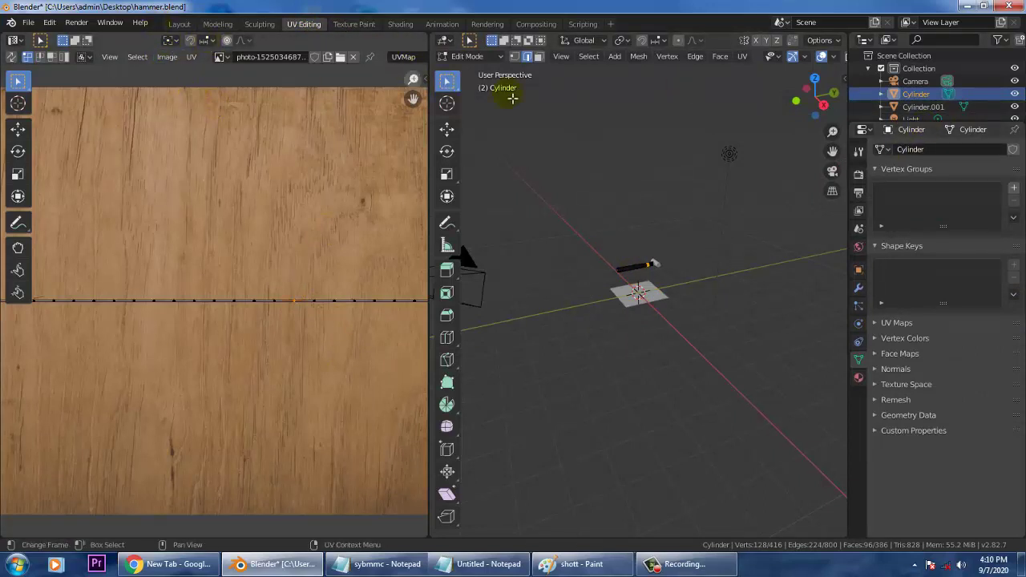
{"action": "left_click", "coordinate": [467, 54]}
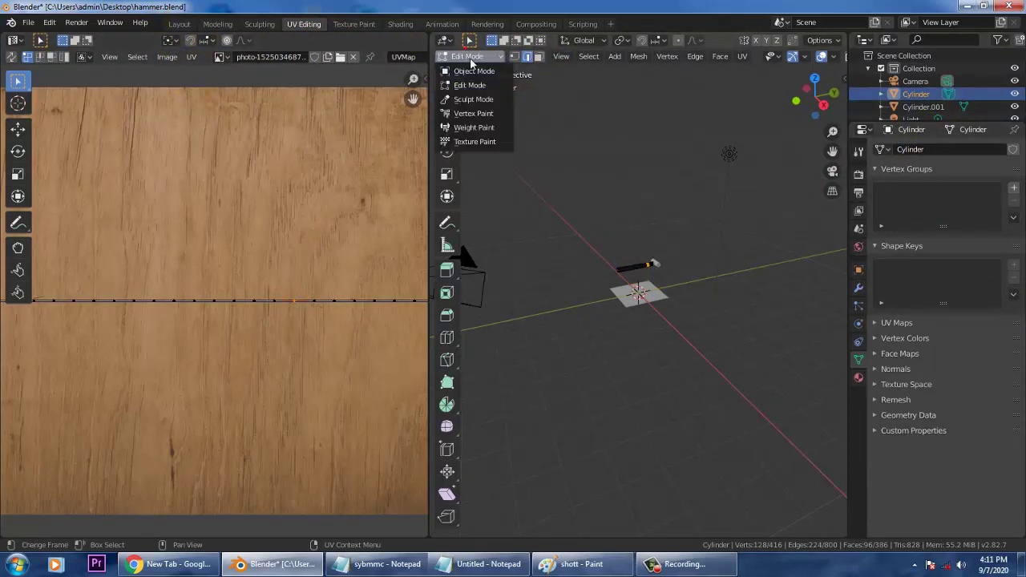
{"action": "left_click", "coordinate": [472, 71]}
{"action": "left_click", "coordinate": [635, 290]}
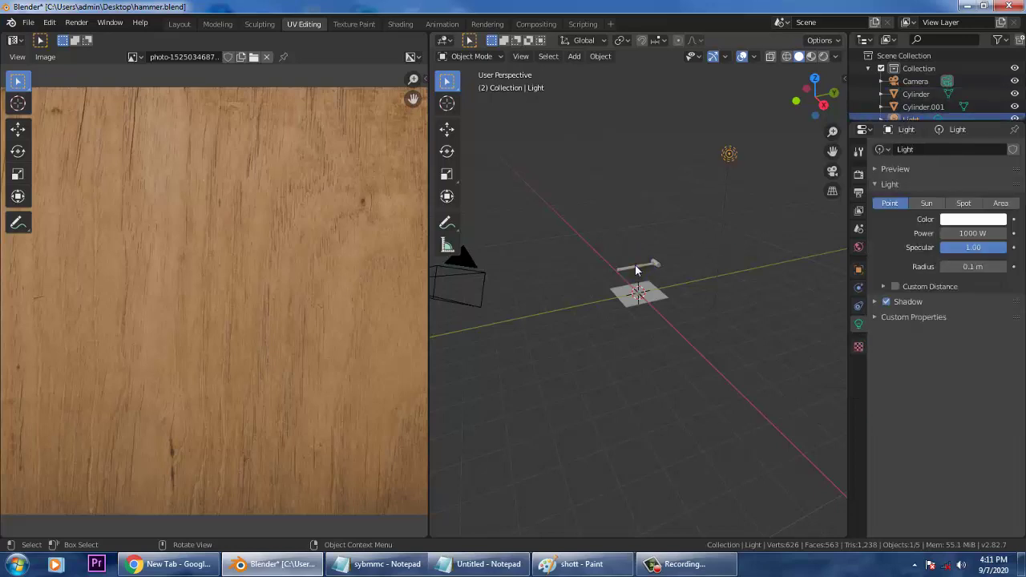
{"action": "left_click", "coordinate": [636, 269]}
Step: Set the UV Editing workspace's 3D viewport shading to Material Preview with the hammer in close view
{"action": "scroll", "coordinate": [194, 295], "scroll_direction": "down", "scroll_amount": 3}
{"action": "scroll", "coordinate": [195, 295], "scroll_direction": "down", "scroll_amount": 3}
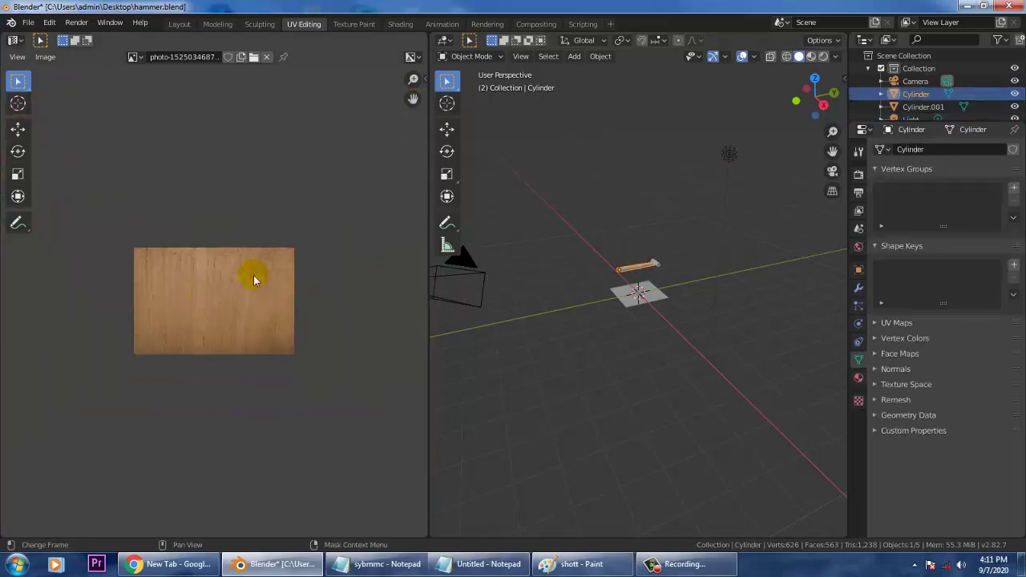
{"action": "scroll", "coordinate": [256, 282], "scroll_direction": "up", "scroll_amount": 4}
{"action": "scroll", "coordinate": [638, 285], "scroll_direction": "up", "scroll_amount": 5}
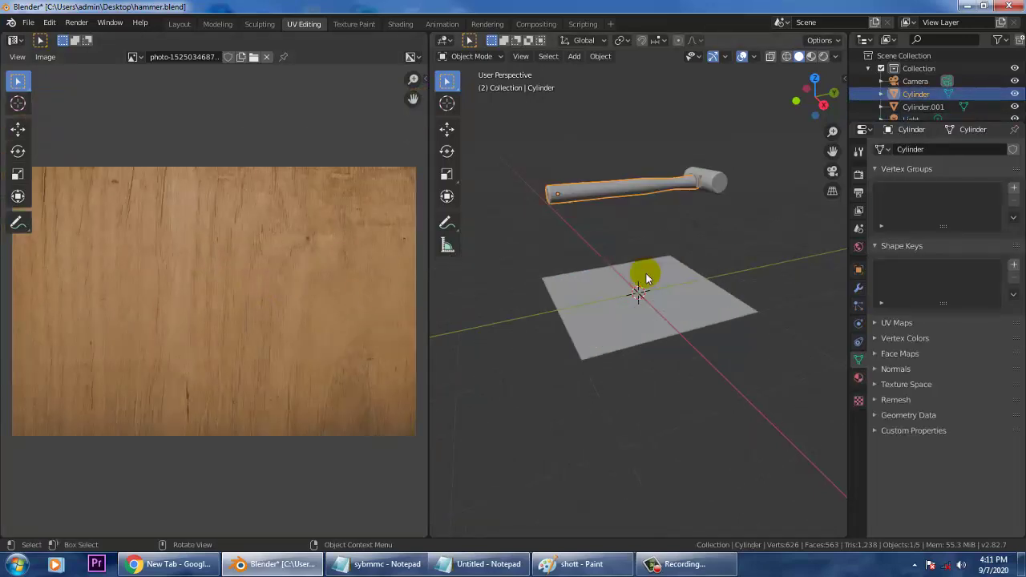
{"action": "middle_click_drag", "start_coordinate": [622, 256], "coordinate": [787, 215]}
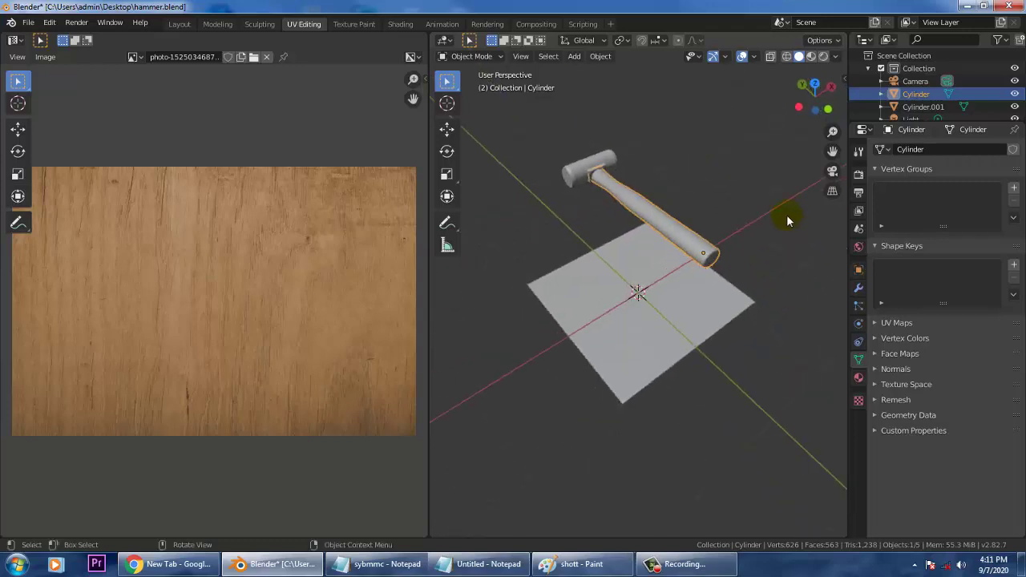
{"action": "key", "text": "z"}
{"action": "left_click", "coordinate": [781, 286]}
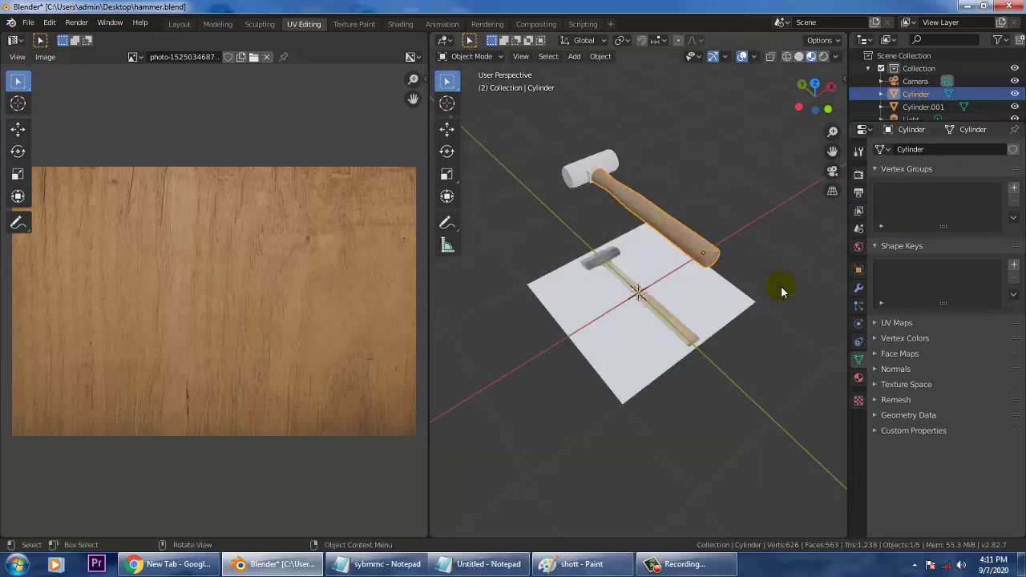
Step: Put the handle in Edit Mode with face selection and box-select its faces to show their UV layout over the wood image
{"action": "left_click", "coordinate": [755, 180]}
{"action": "left_click", "coordinate": [674, 233]}
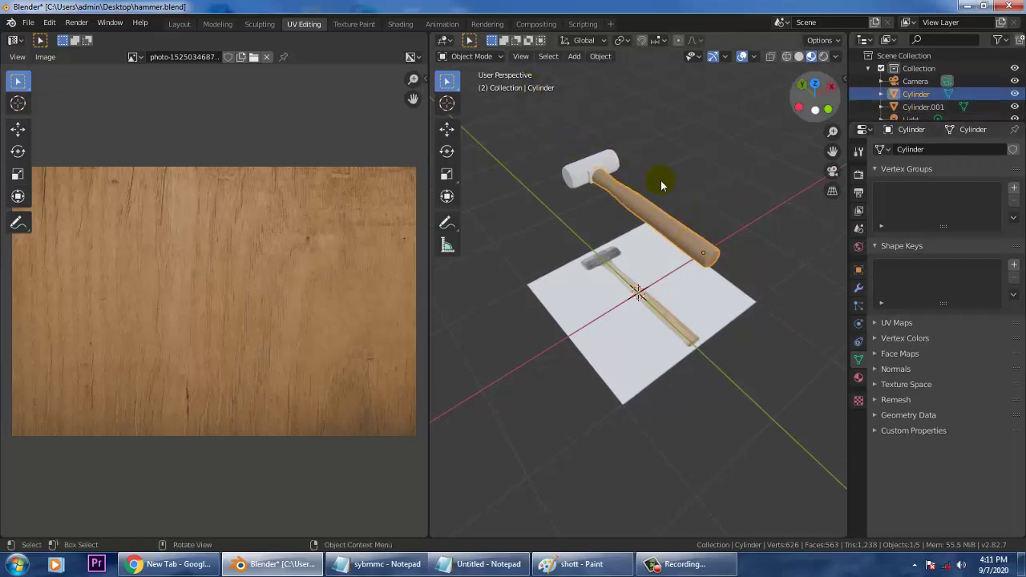
{"action": "left_click", "coordinate": [473, 56]}
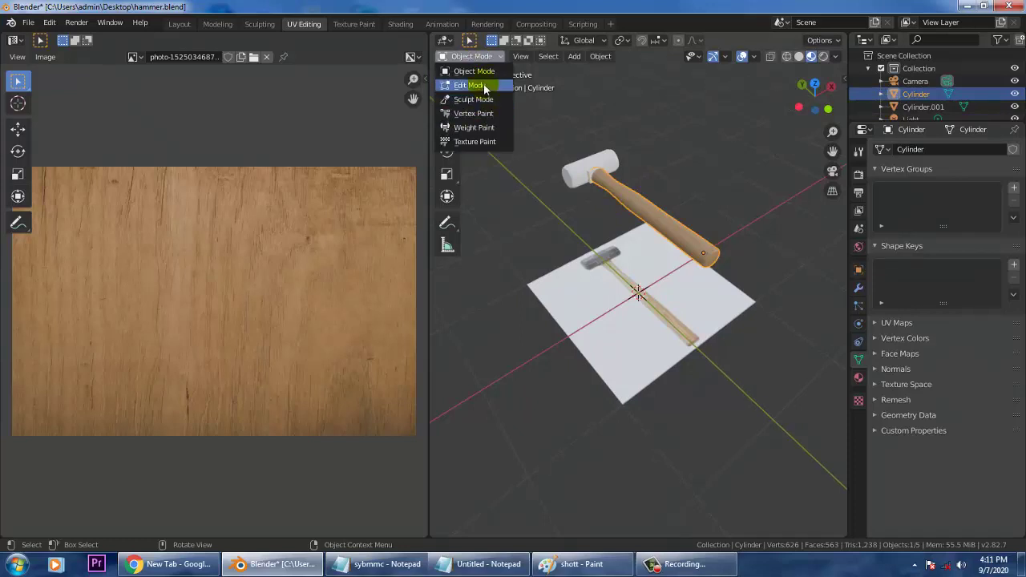
{"action": "left_click", "coordinate": [483, 84]}
{"action": "left_click", "coordinate": [540, 56]}
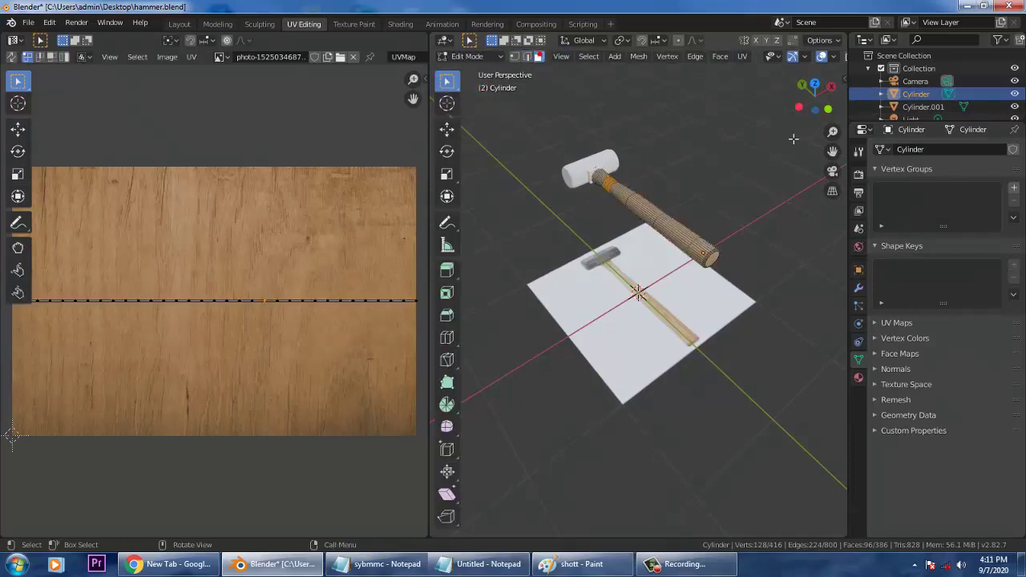
{"action": "left_click_drag", "start_coordinate": [787, 131], "coordinate": [506, 318]}
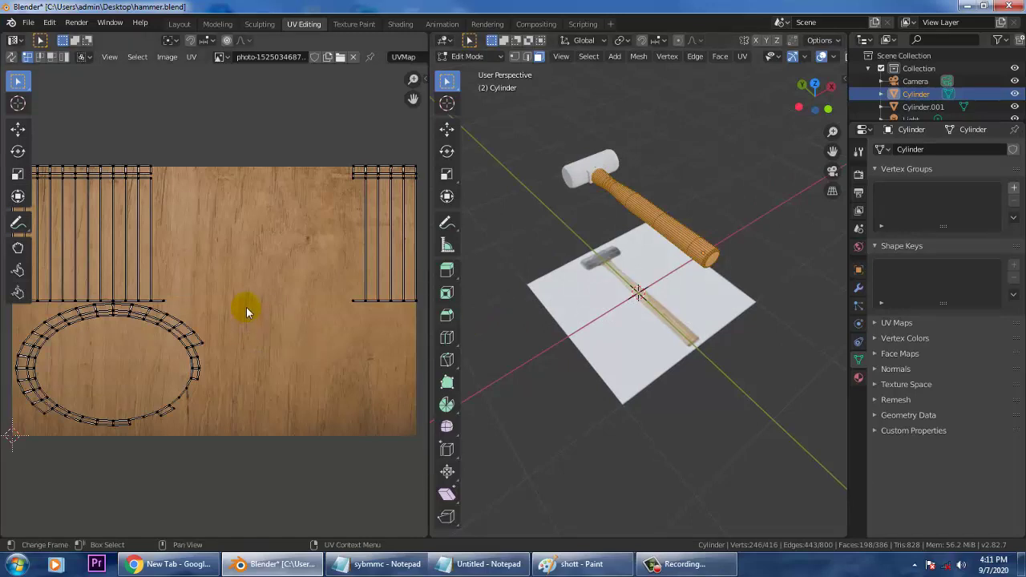
{"action": "scroll", "coordinate": [249, 307], "scroll_direction": "down", "scroll_amount": 3}
{"action": "scroll", "coordinate": [210, 311], "scroll_direction": "up", "scroll_amount": 3}
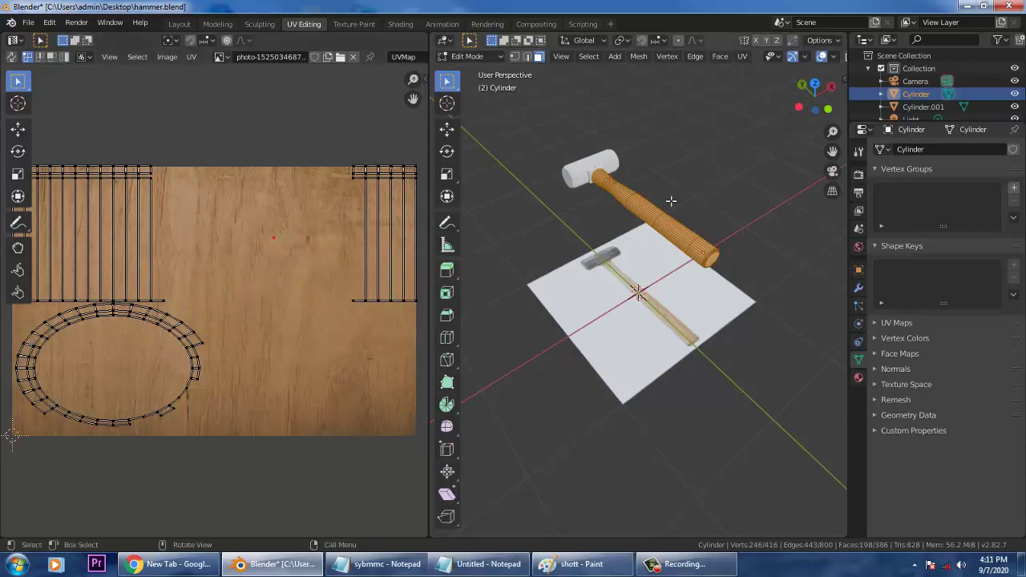
Step: Box-select the handle's faces from a side view to isolate their UV strips
{"action": "middle_click_drag", "start_coordinate": [664, 225], "coordinate": [756, 209]}
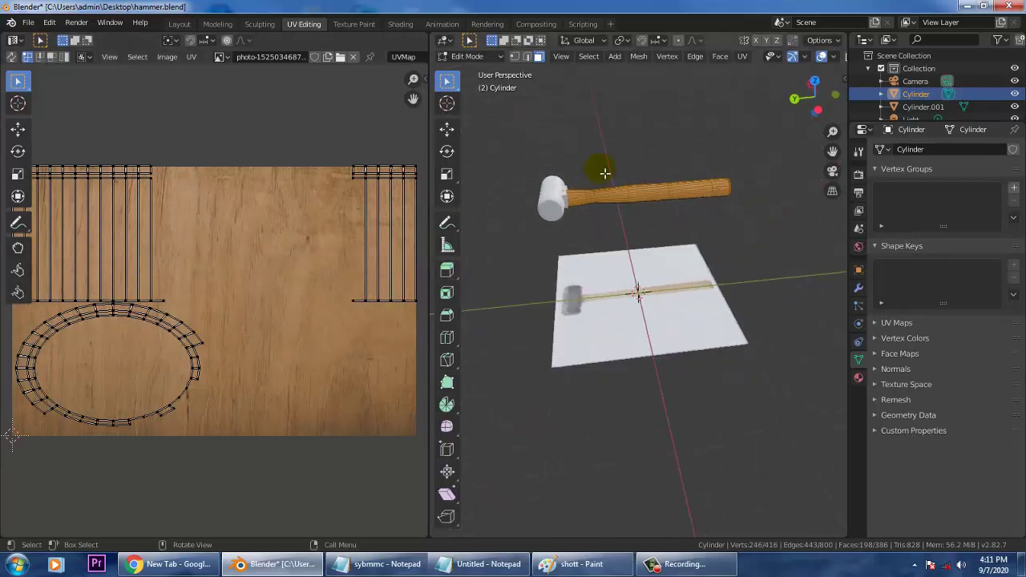
{"action": "left_click_drag", "start_coordinate": [576, 159], "coordinate": [739, 254]}
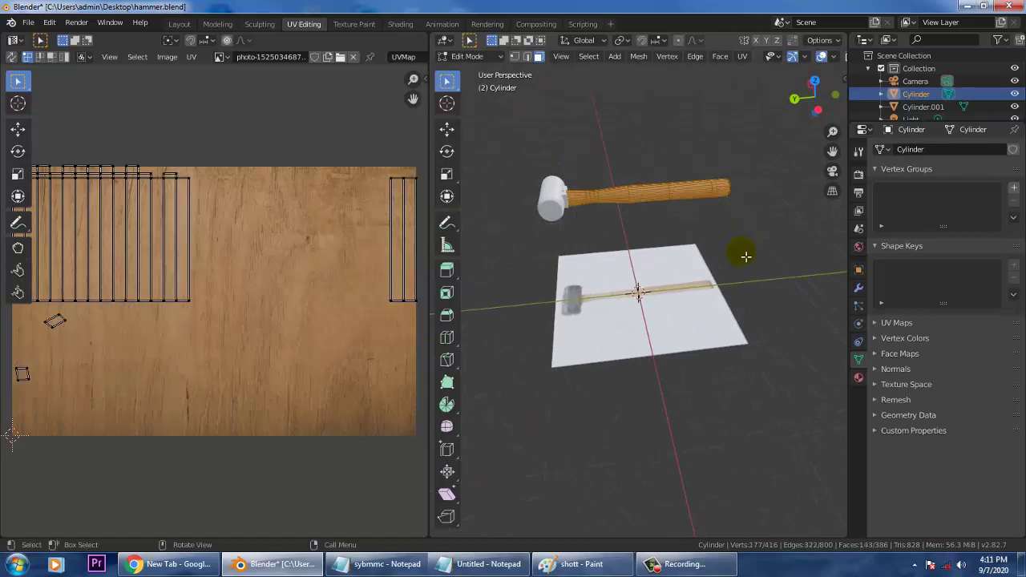
{"action": "scroll", "coordinate": [149, 368], "scroll_direction": "down", "scroll_amount": 2}
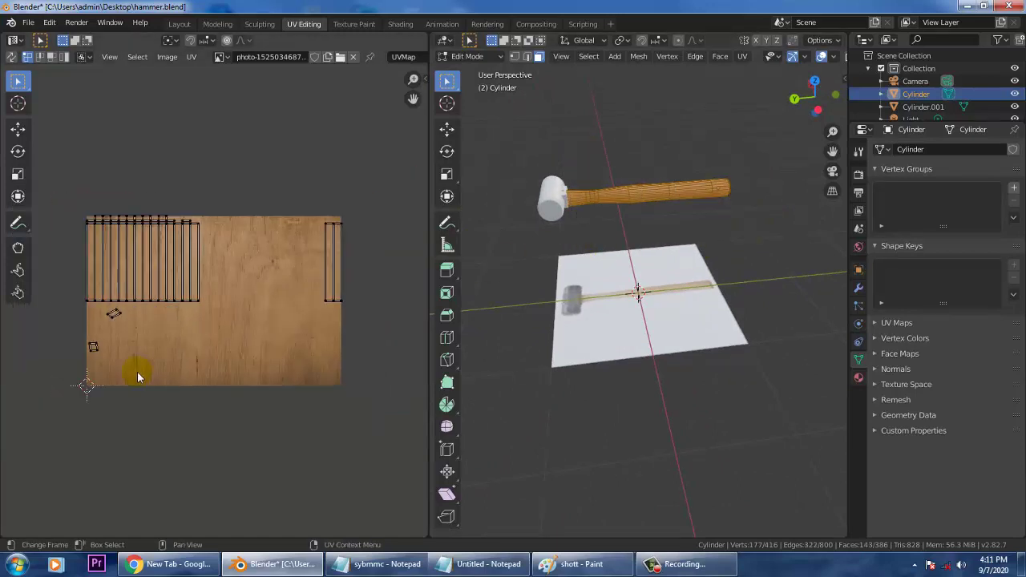
{"action": "scroll", "coordinate": [598, 207], "scroll_direction": "up", "scroll_amount": 3}
{"action": "scroll", "coordinate": [602, 197], "scroll_direction": "down", "scroll_amount": 2}
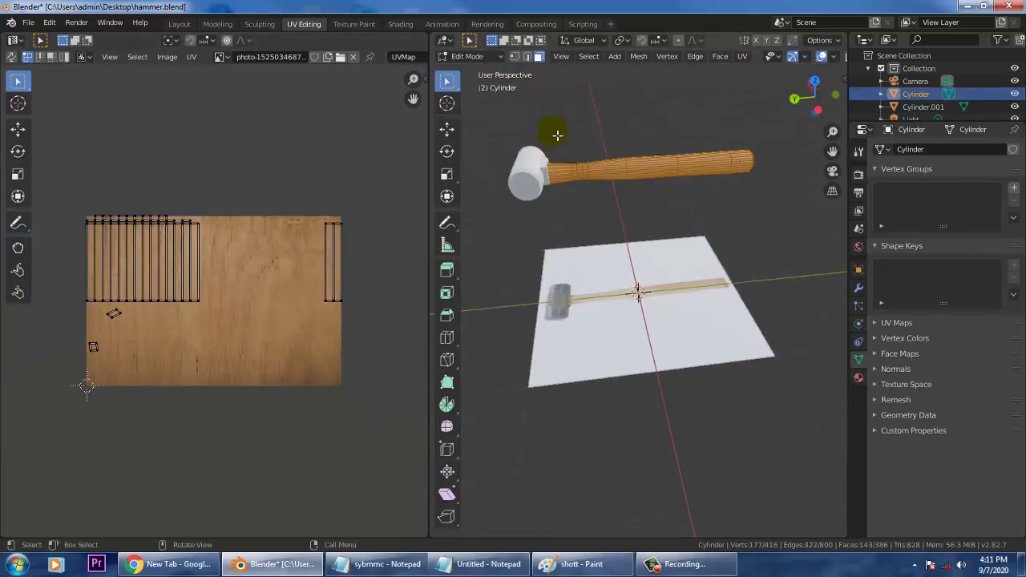
{"action": "left_click_drag", "start_coordinate": [554, 123], "coordinate": [750, 212]}
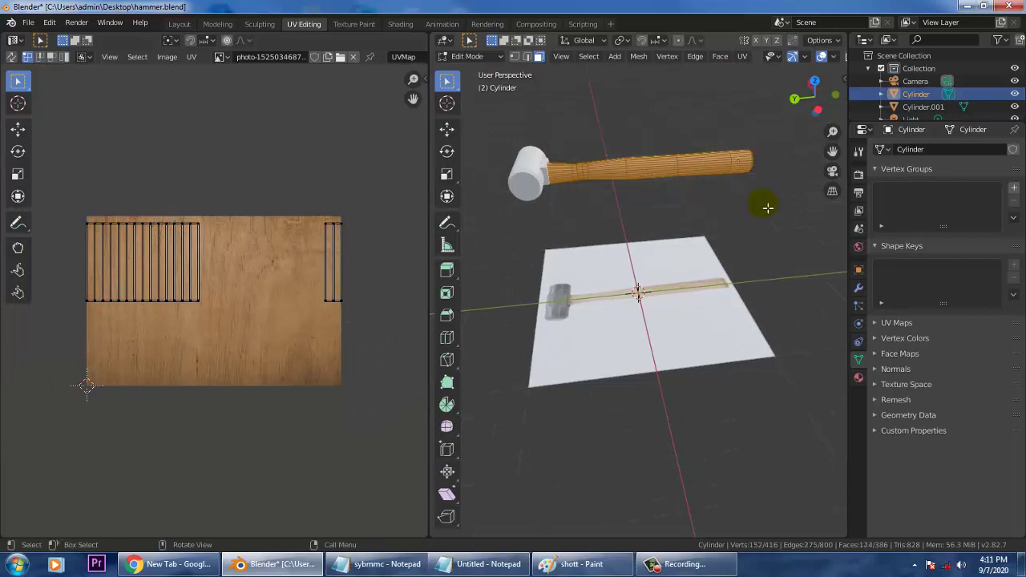
Step: Extend the face selection to the handle's remaining sides by box-selecting from several angles, completing its row of UV strips
{"action": "mouse_move", "coordinate": [701, 247]}
{"action": "middle_mouse_down"}
{"action": "mouse_move", "coordinate": [580, 174]}
{"action": "mouse_move", "coordinate": [456, 197]}
{"action": "mouse_move", "coordinate": [728, 208]}
{"action": "mouse_move", "coordinate": [710, 248]}
{"action": "middle_mouse_up"}
{"action": "scroll", "coordinate": [121, 283], "scroll_direction": "up", "scroll_amount": 2}
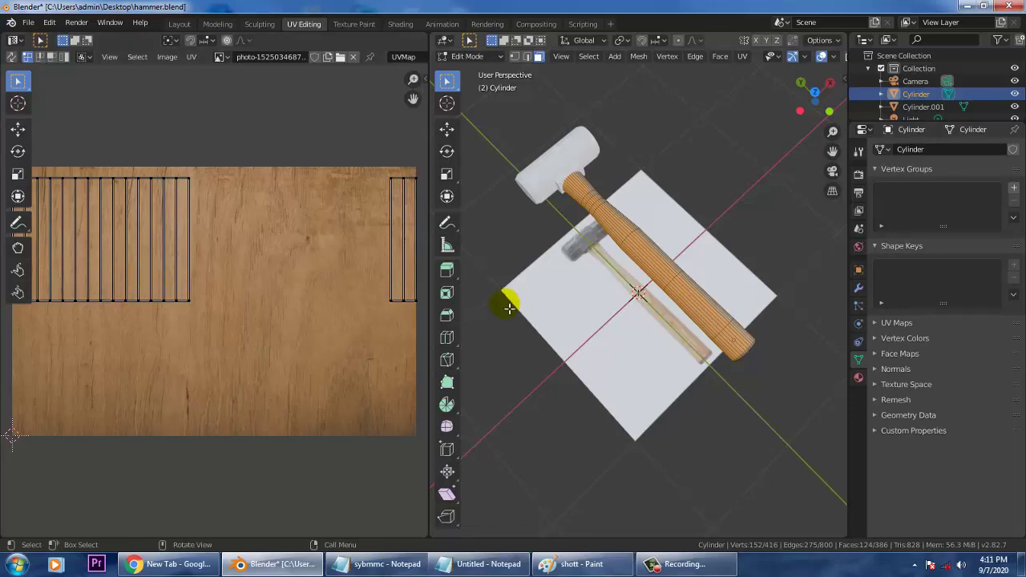
{"action": "middle_click_drag", "start_coordinate": [665, 188], "coordinate": [488, 161]}
{"action": "middle_click_drag", "start_coordinate": [602, 303], "coordinate": [679, 337]}
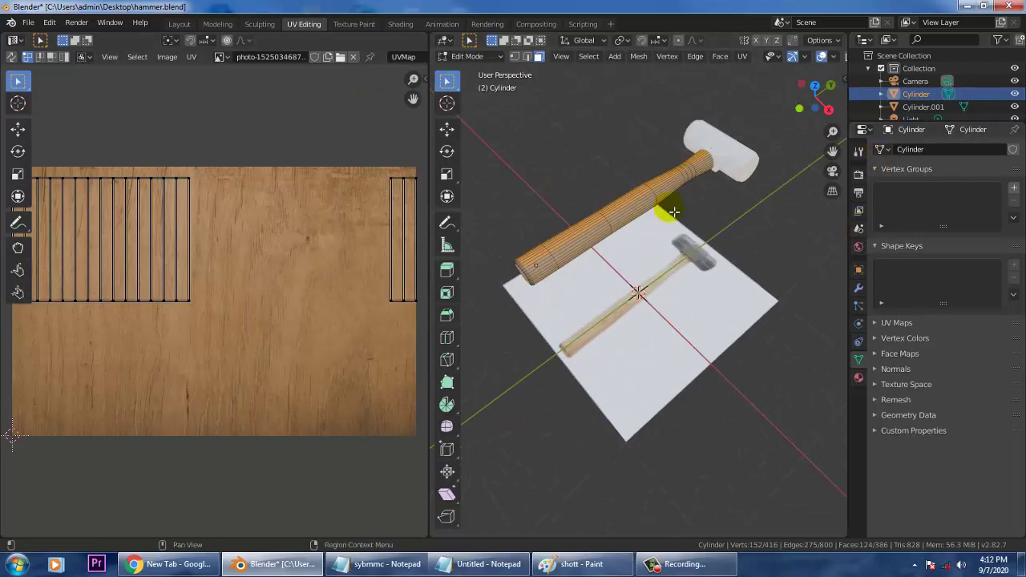
{"action": "middle_click_drag", "start_coordinate": [539, 275], "coordinate": [563, 149]}
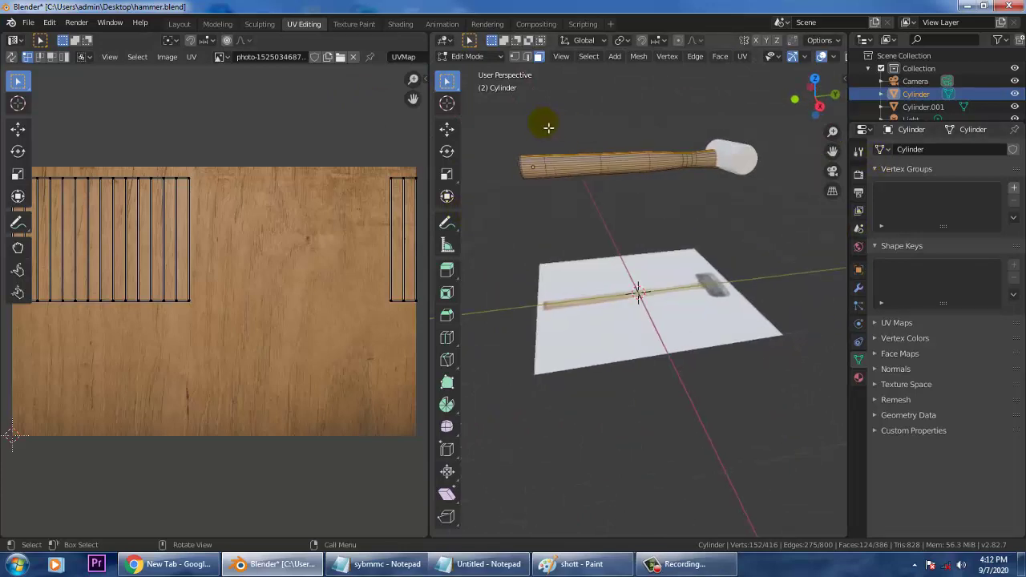
{"action": "left_click_drag", "start_coordinate": [538, 127], "coordinate": [710, 223]}
{"action": "middle_click_drag", "start_coordinate": [710, 225], "coordinate": [644, 173]}
{"action": "left_click_drag", "start_coordinate": [560, 131], "coordinate": [751, 241]}
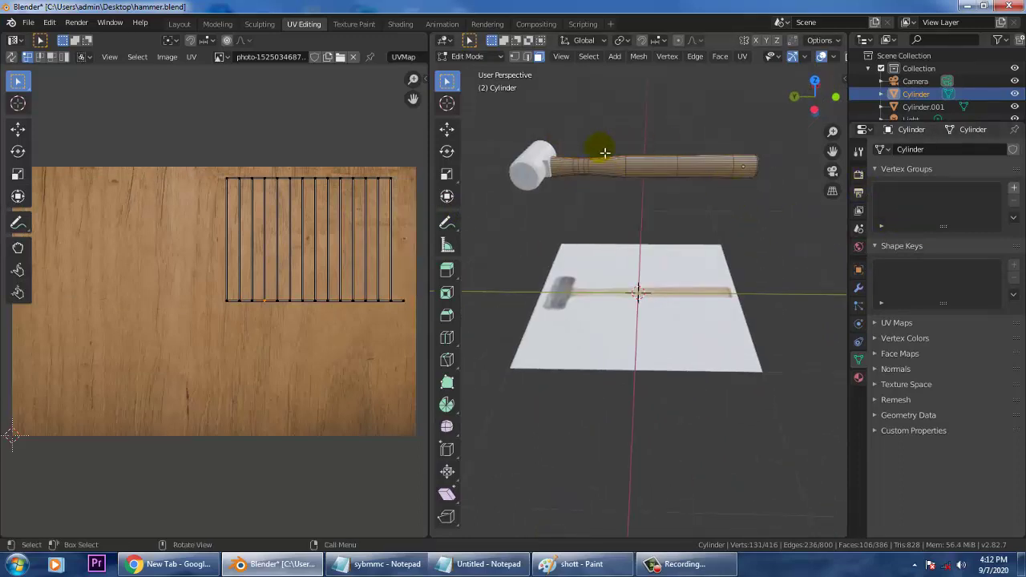
{"action": "left_click_drag", "start_coordinate": [563, 139], "coordinate": [742, 249]}
{"action": "middle_click_drag", "start_coordinate": [772, 222], "coordinate": [770, 166]}
{"action": "scroll", "coordinate": [735, 157], "scroll_direction": "up", "scroll_amount": 4}
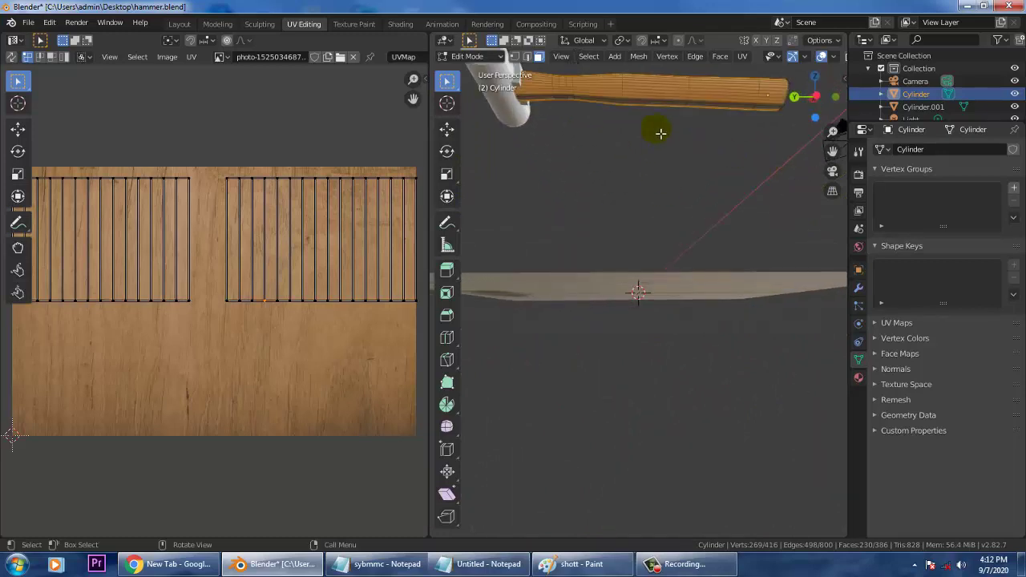
{"action": "left_click_drag", "start_coordinate": [545, 152], "coordinate": [770, 66]}
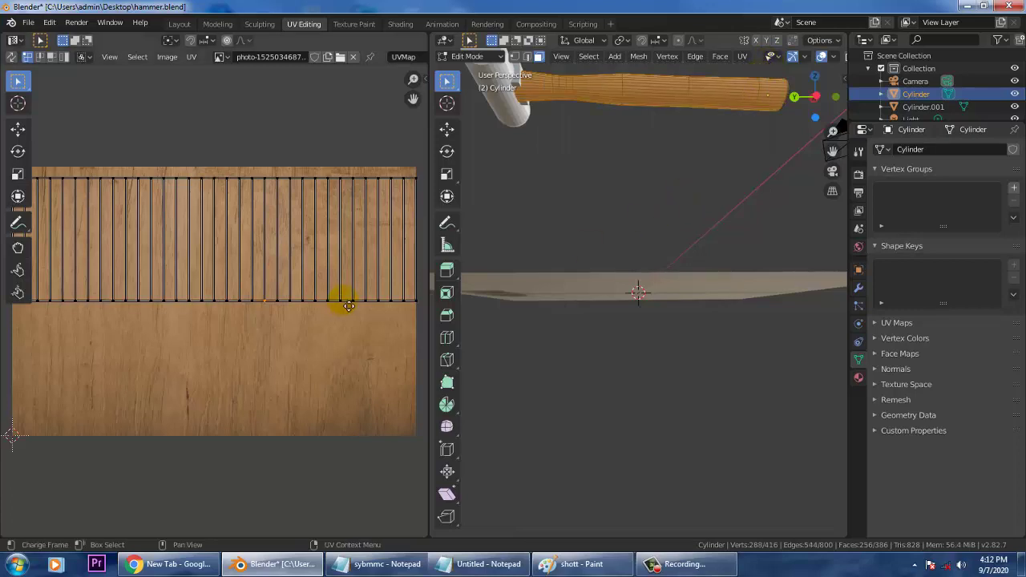
Step: Select all the handle's UV strips and scale them to a little under half their width and slightly shorter over the wood image
{"action": "scroll", "coordinate": [340, 297], "scroll_direction": "down", "scroll_amount": 1}
{"action": "scroll", "coordinate": [329, 303], "scroll_direction": "up", "scroll_amount": 1}
{"action": "scroll", "coordinate": [325, 306], "scroll_direction": "up", "scroll_amount": 1}
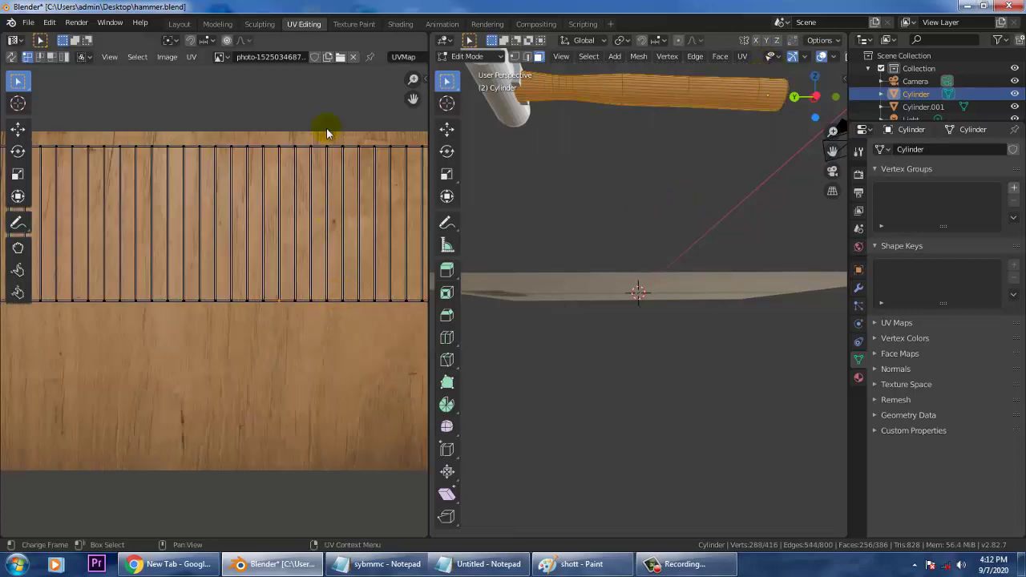
{"action": "scroll", "coordinate": [182, 201], "scroll_direction": "down", "scroll_amount": 1}
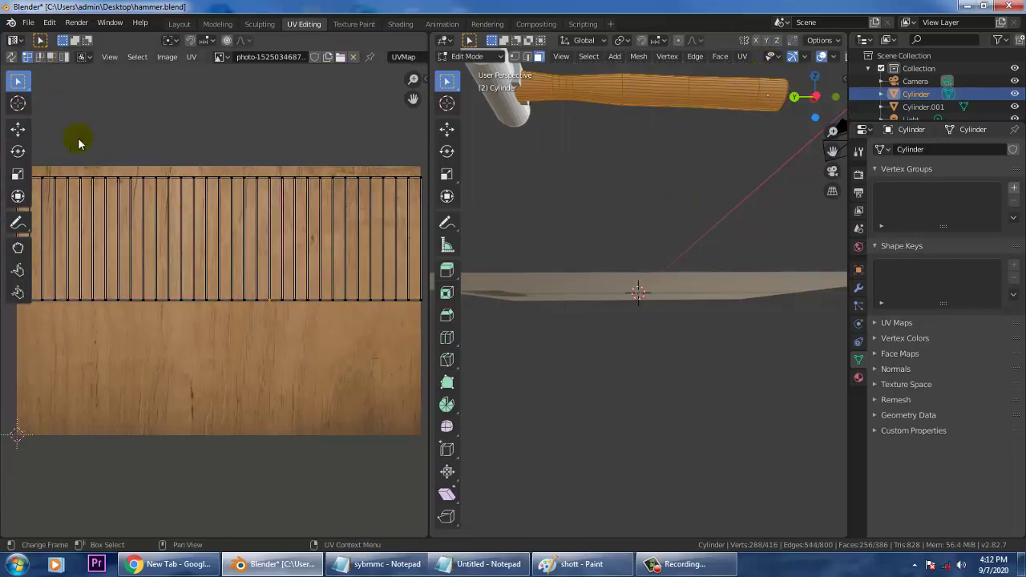
{"action": "scroll", "coordinate": [102, 96], "scroll_direction": "down", "scroll_amount": 5}
{"action": "scroll", "coordinate": [108, 167], "scroll_direction": "up", "scroll_amount": 4}
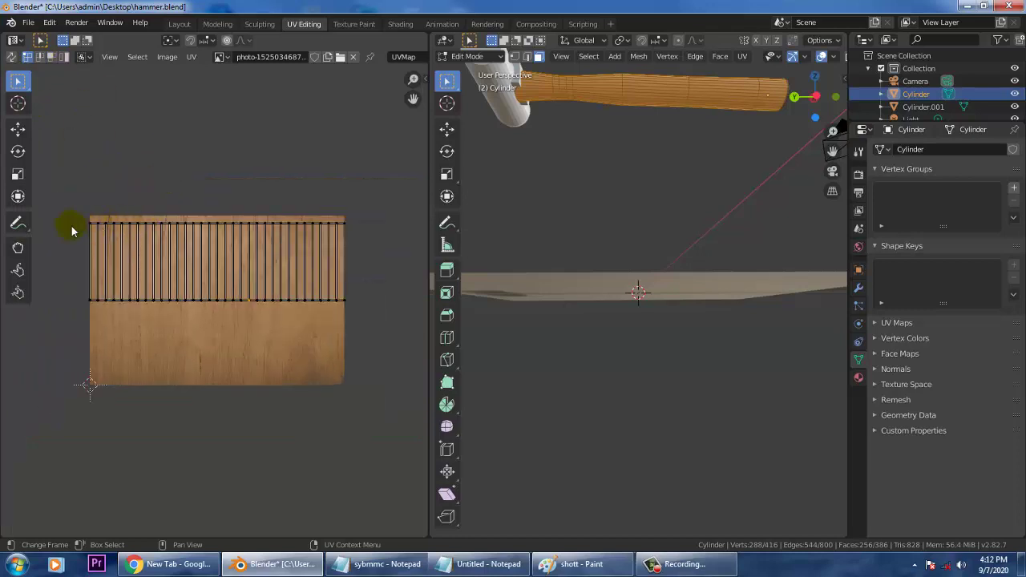
{"action": "left_click_drag", "start_coordinate": [68, 197], "coordinate": [405, 343]}
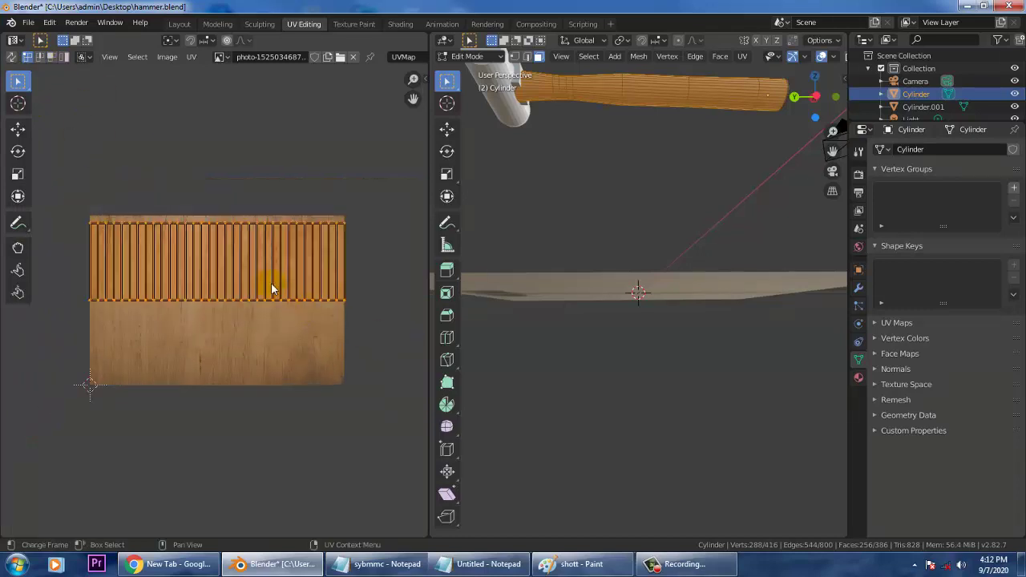
{"action": "left_click", "coordinate": [18, 174]}
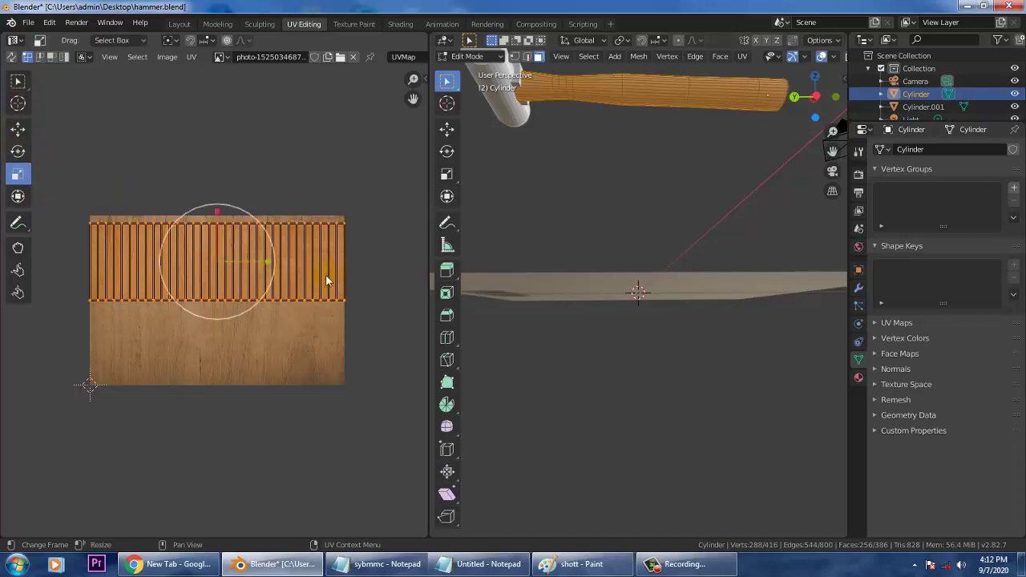
{"action": "left_click_drag", "start_coordinate": [274, 270], "coordinate": [243, 269]}
{"action": "middle_click_drag", "start_coordinate": [746, 110], "coordinate": [618, 206]}
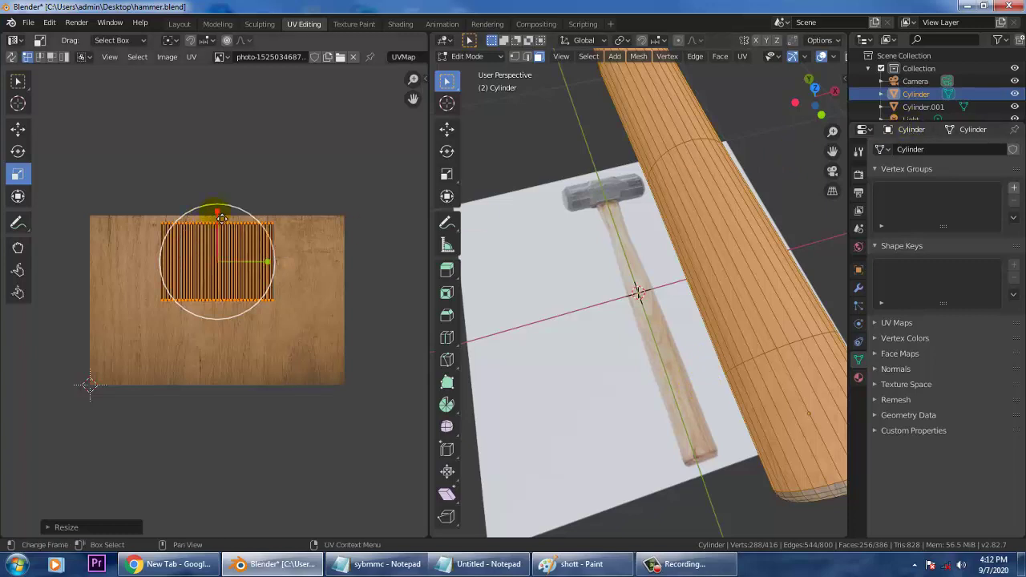
{"action": "mouse_move", "coordinate": [217, 212]}
{"action": "left_mouse_down"}
{"action": "mouse_move", "coordinate": [220, 232]}
{"action": "mouse_move", "coordinate": [227, 183]}
{"action": "mouse_move", "coordinate": [232, 250]}
{"action": "mouse_move", "coordinate": [230, 209]}
{"action": "mouse_move", "coordinate": [234, 222]}
{"action": "left_mouse_up"}
Step: Return to Object Mode and inspect the rescaled wood grain along the handle
{"action": "left_click", "coordinate": [473, 56]}
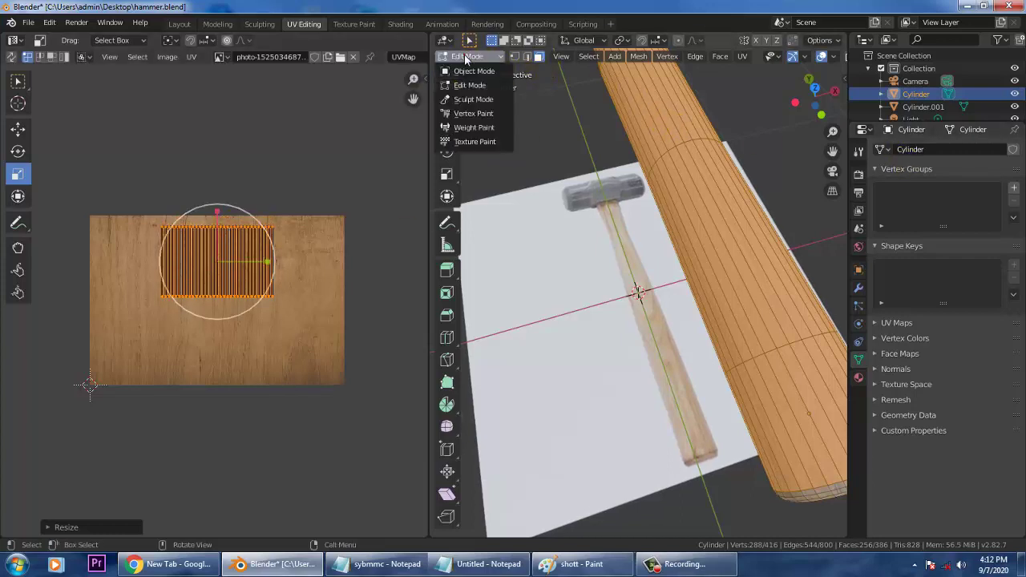
{"action": "left_click", "coordinate": [474, 70]}
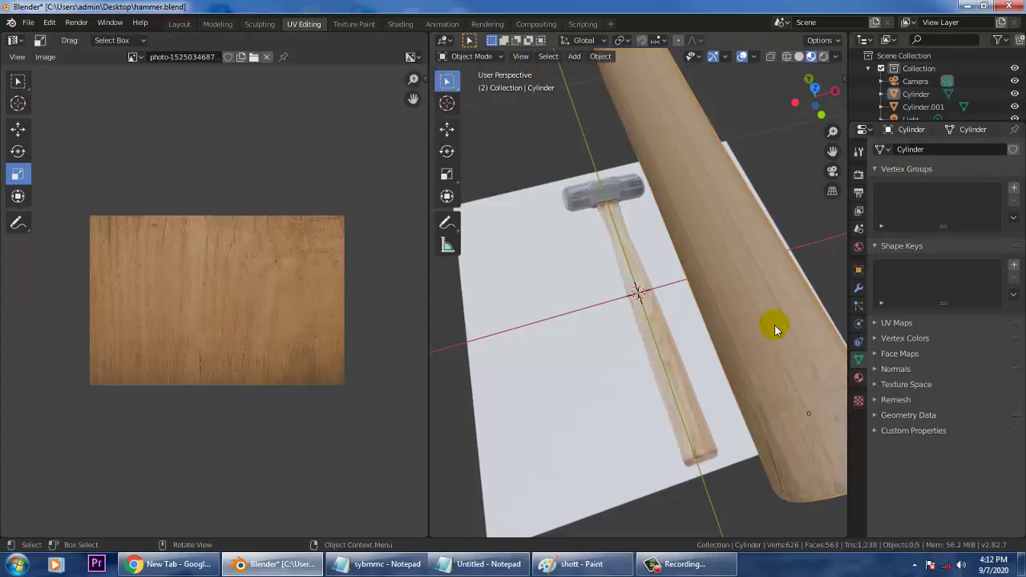
{"action": "scroll", "coordinate": [775, 324], "scroll_direction": "down", "scroll_amount": 3}
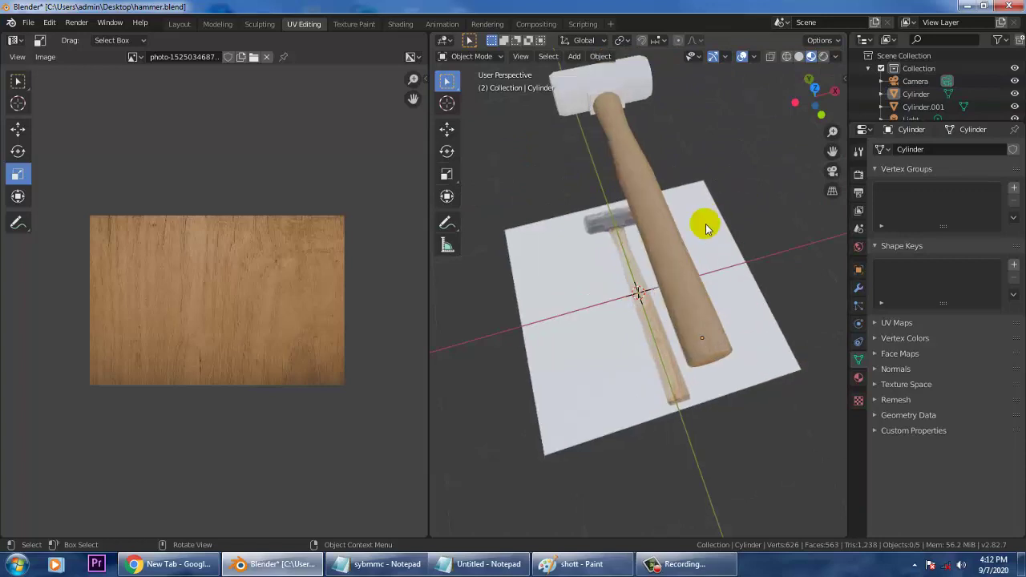
{"action": "scroll", "coordinate": [703, 240], "scroll_direction": "up", "scroll_amount": 3}
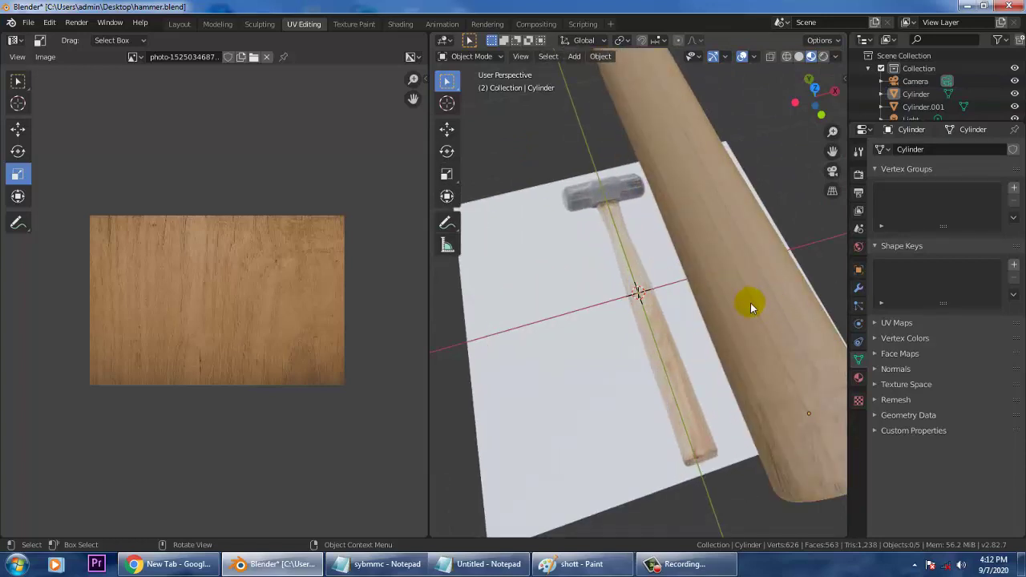
{"action": "key", "text": "z"}
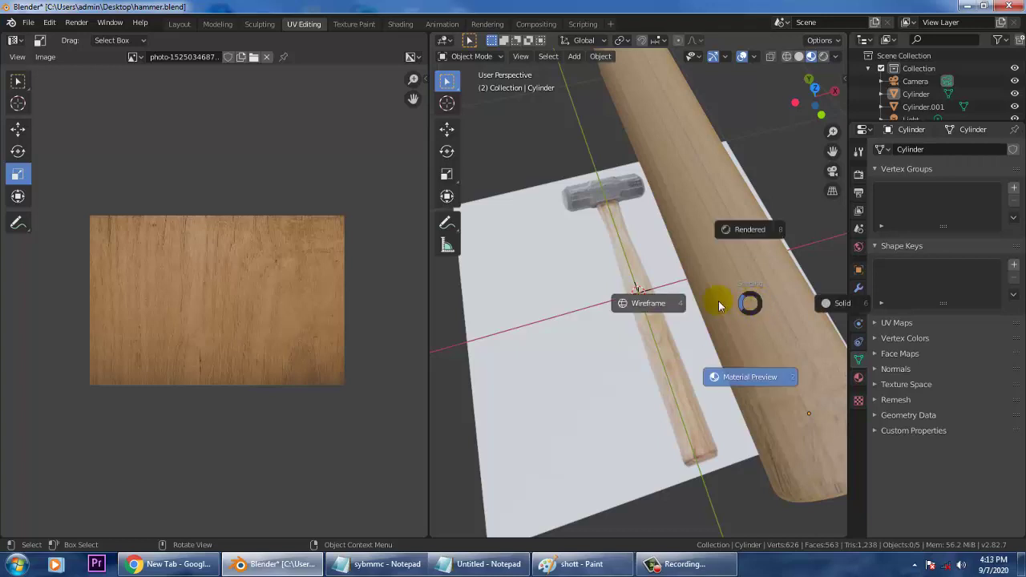
{"action": "left_click", "coordinate": [753, 305]}
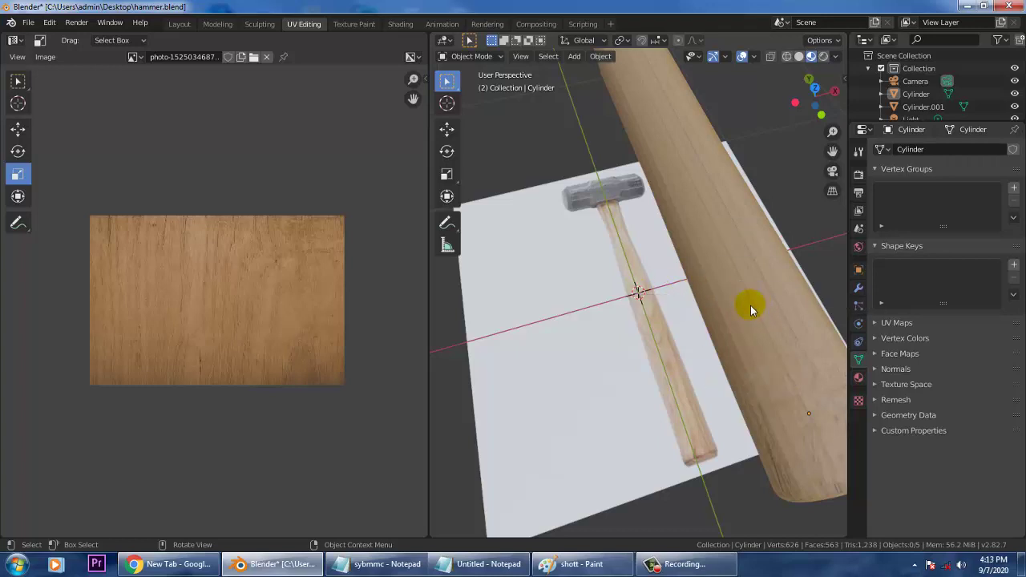
{"action": "mouse_move", "coordinate": [750, 306]}
{"action": "middle_mouse_down"}
{"action": "mouse_move", "coordinate": [655, 310]}
{"action": "mouse_move", "coordinate": [680, 309]}
{"action": "mouse_move", "coordinate": [705, 179]}
{"action": "mouse_move", "coordinate": [698, 253]}
{"action": "mouse_move", "coordinate": [576, 236]}
{"action": "mouse_move", "coordinate": [673, 220]}
{"action": "mouse_move", "coordinate": [681, 374]}
{"action": "middle_mouse_up"}
{"action": "middle_click_drag", "start_coordinate": [578, 194], "coordinate": [683, 238]}
{"action": "scroll", "coordinate": [683, 238], "scroll_direction": "up", "scroll_amount": 4}
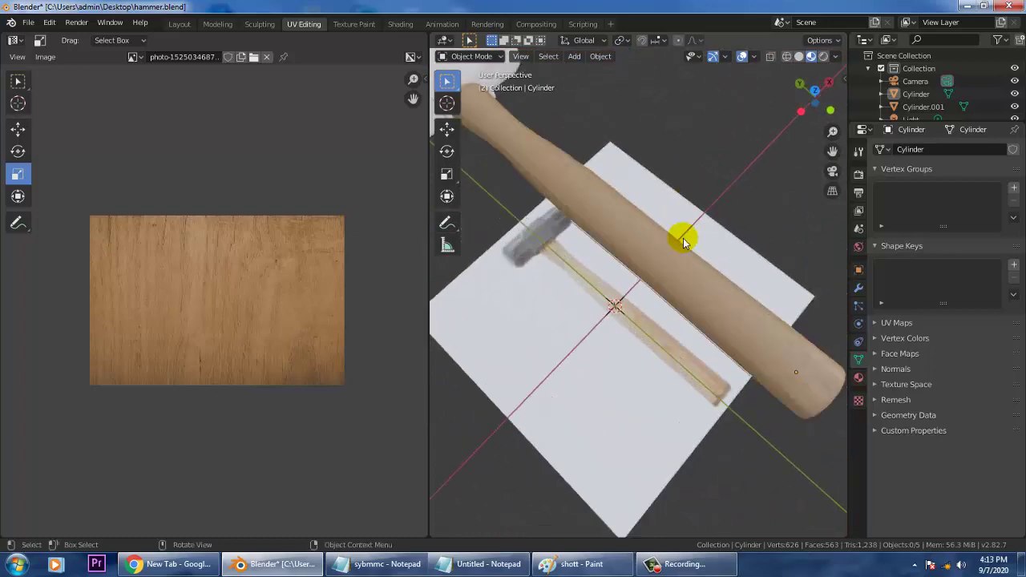
{"action": "scroll", "coordinate": [760, 235], "scroll_direction": "down", "scroll_amount": 4}
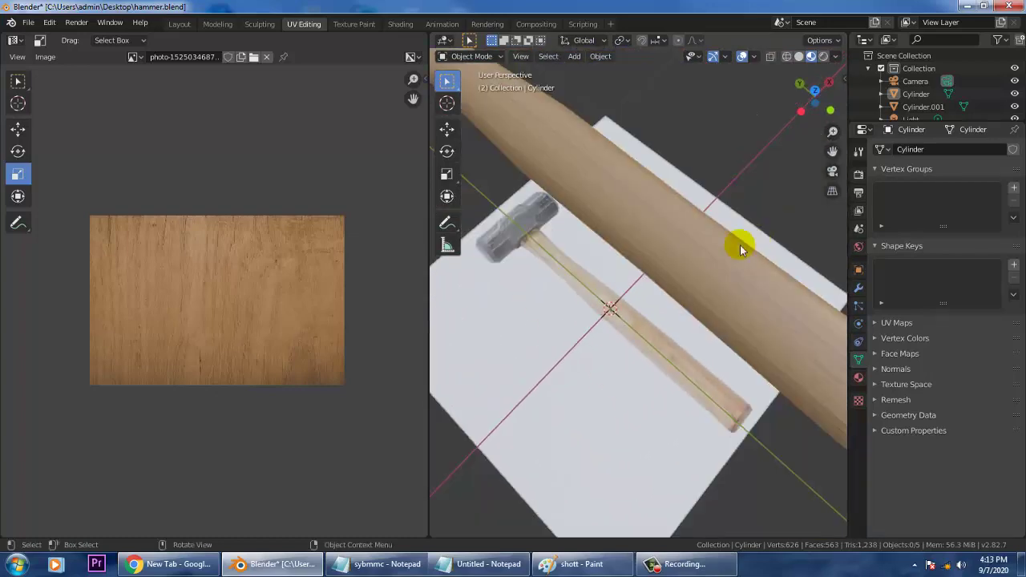
Step: Select the handle and open the Shading workspace with its Material.002 nodes enlarged
{"action": "left_click", "coordinate": [713, 259]}
{"action": "scroll", "coordinate": [714, 259], "scroll_direction": "up", "scroll_amount": 4}
{"action": "scroll", "coordinate": [718, 271], "scroll_direction": "down", "scroll_amount": 4}
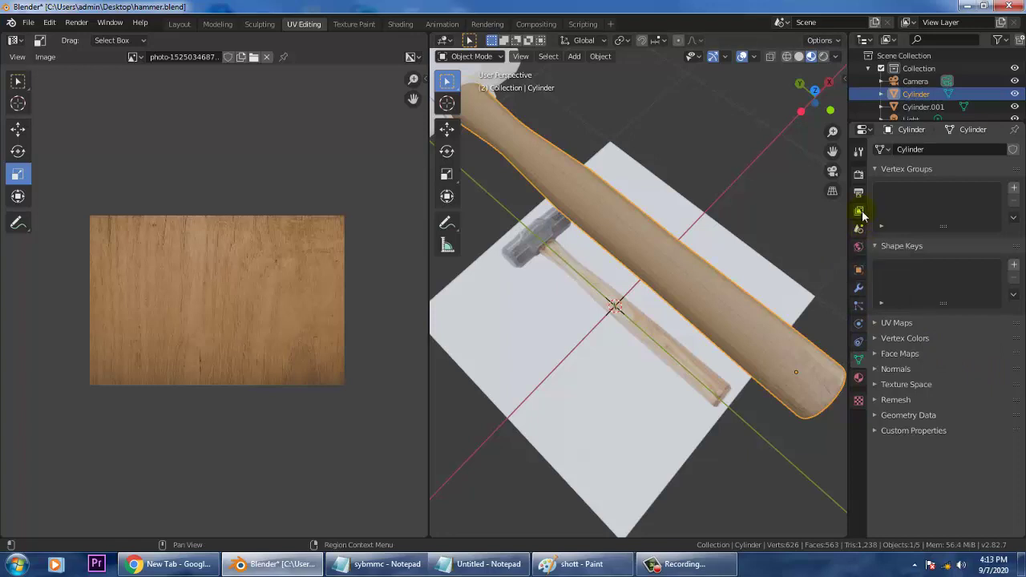
{"action": "left_click", "coordinate": [740, 144]}
{"action": "left_click", "coordinate": [709, 322]}
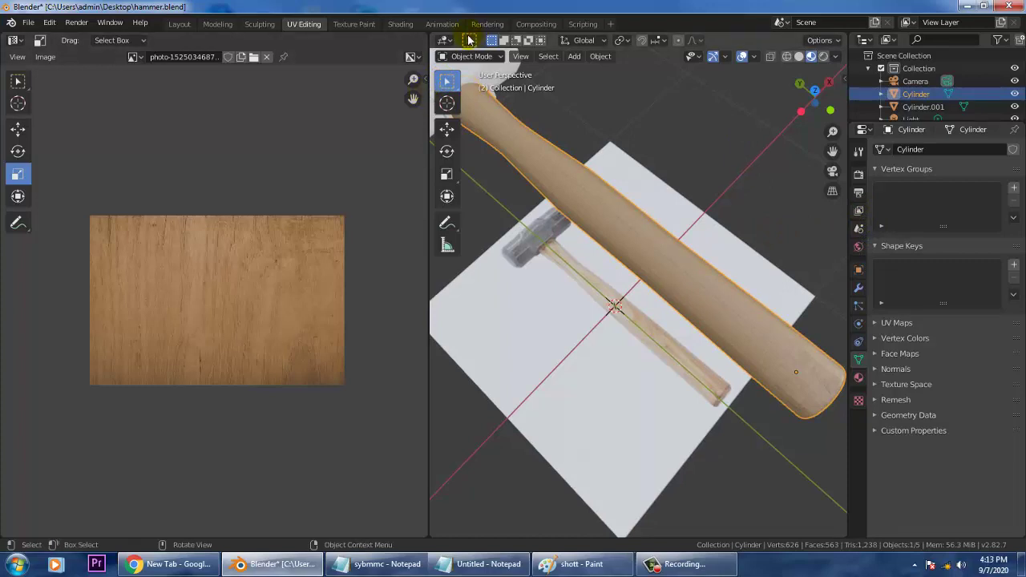
{"action": "left_click", "coordinate": [401, 25]}
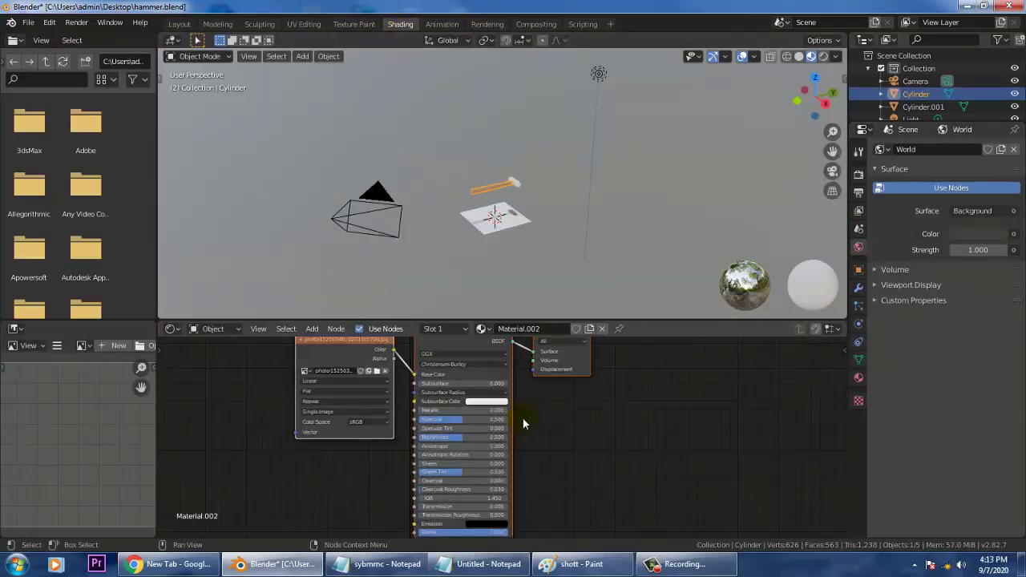
{"action": "scroll", "coordinate": [529, 425], "scroll_direction": "up", "scroll_amount": 3}
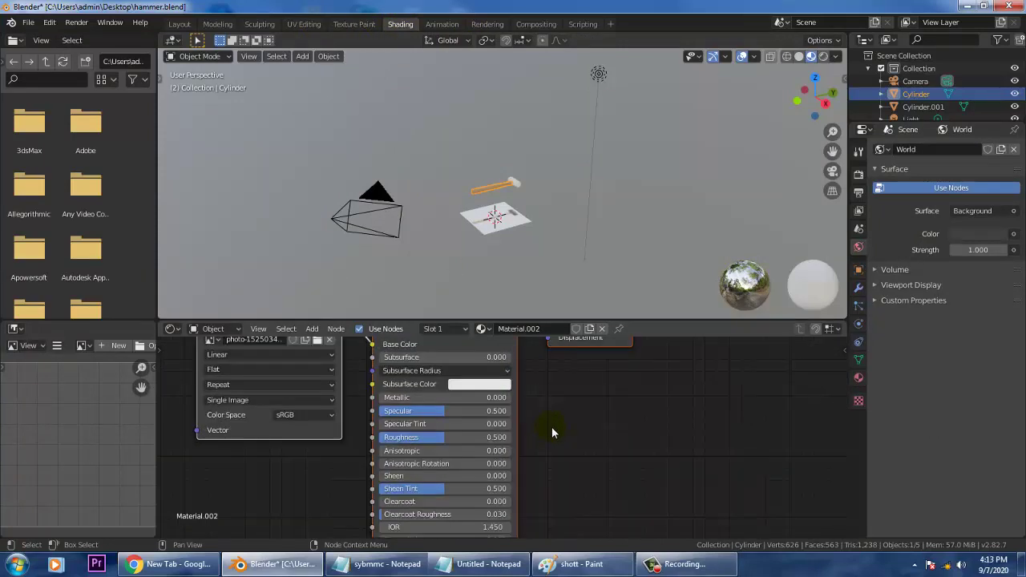
Step: Add a Displacement vector node to Material.002 beside the Material Output node
{"action": "key", "text": "shift+a"}
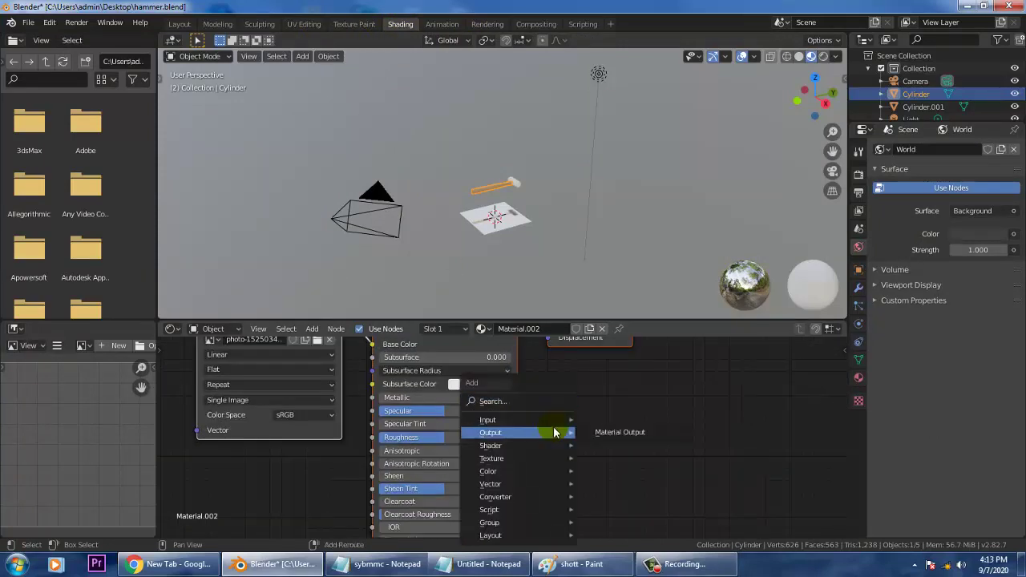
{"action": "left_click", "coordinate": [760, 380]}
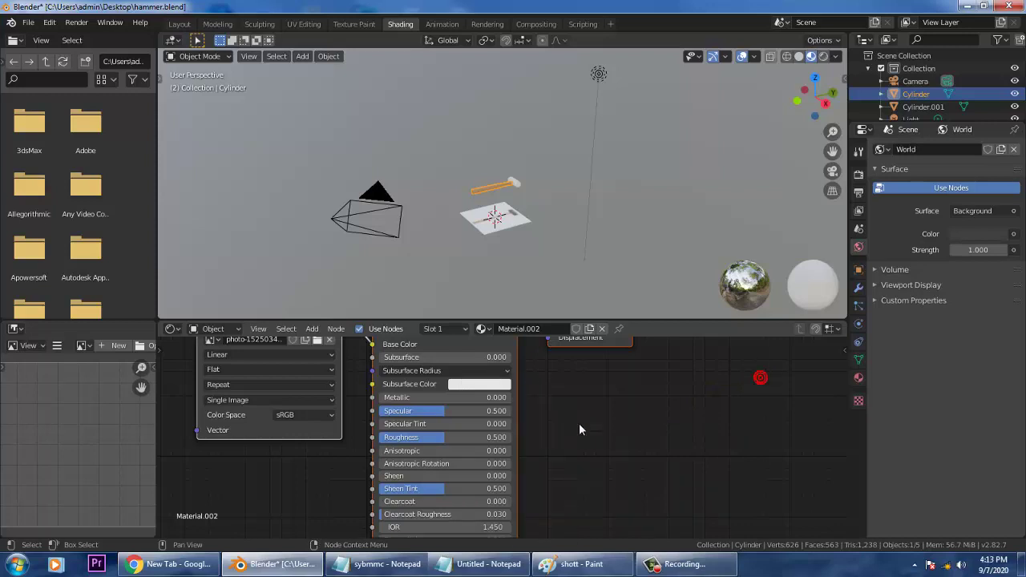
{"action": "middle_click_drag", "start_coordinate": [630, 430], "coordinate": [661, 525]}
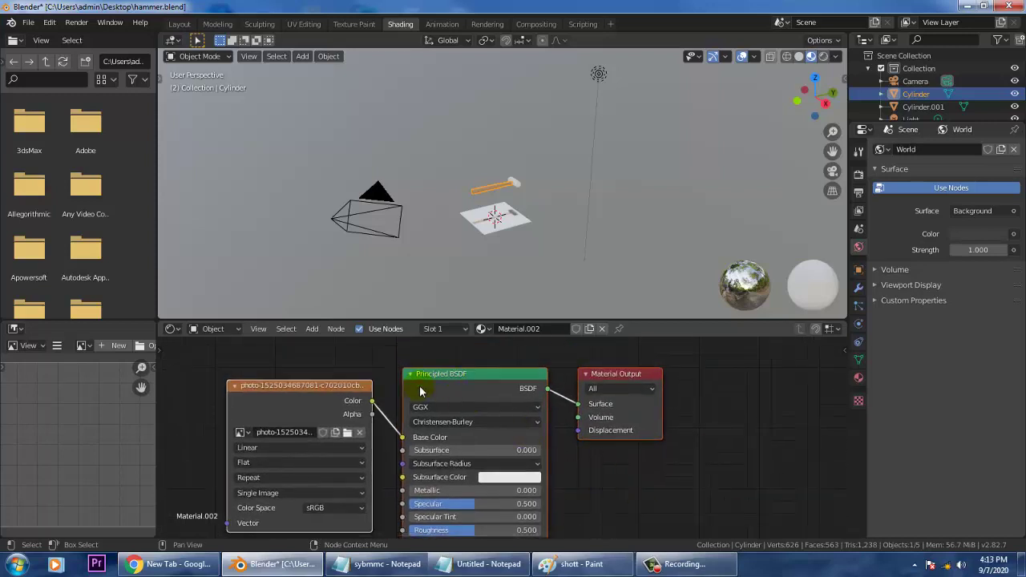
{"action": "left_click_drag", "start_coordinate": [297, 395], "coordinate": [278, 385]}
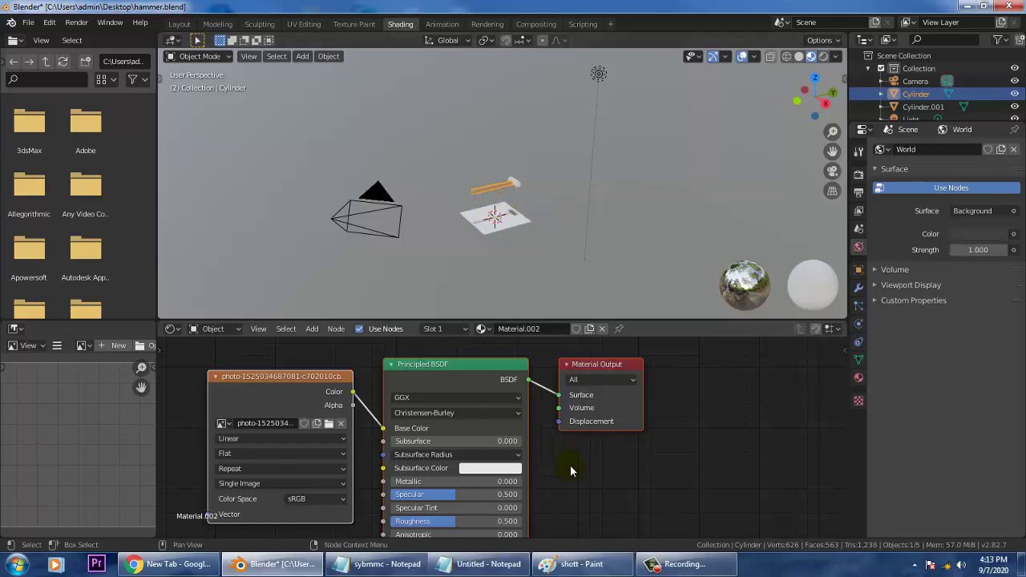
{"action": "key", "text": "shift+a"}
{"action": "mouse_move", "coordinate": [614, 485]}
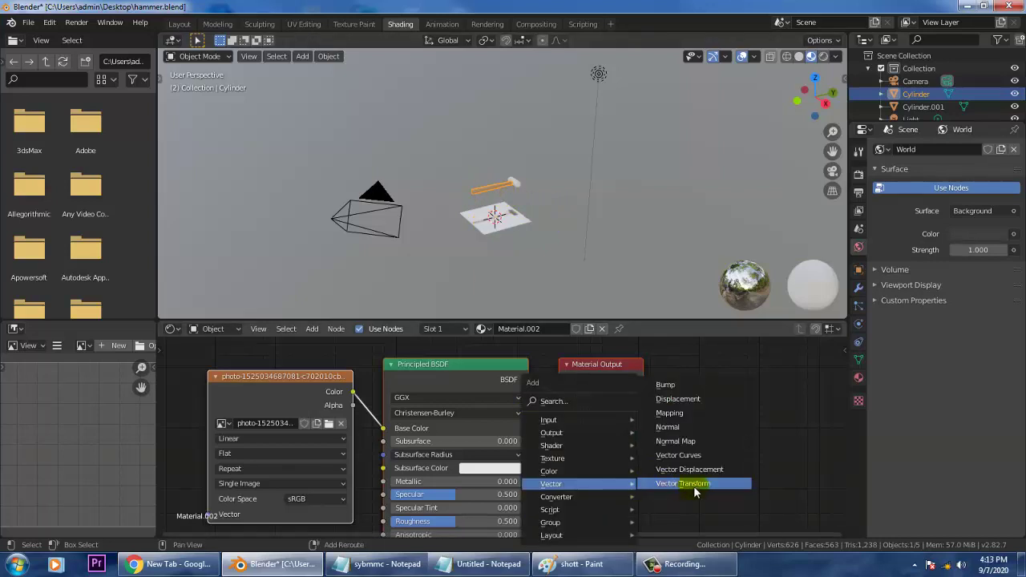
{"action": "left_click", "coordinate": [704, 398]}
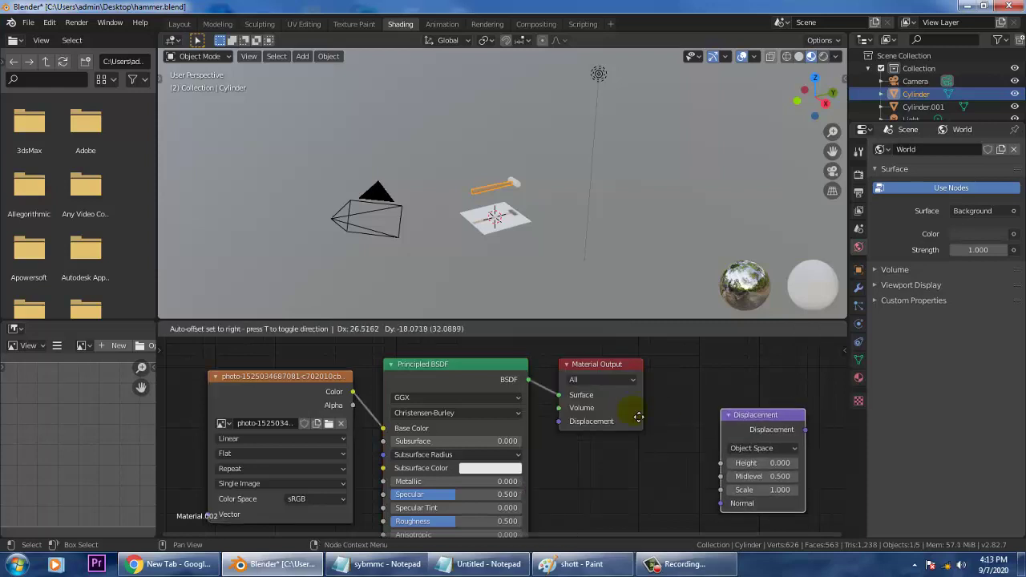
{"action": "left_click", "coordinate": [670, 416]}
Step: Move the Material Output aside, then link the Displacement node to its Displacement input and the wood image's Color to the Displacement's Height
{"action": "left_click_drag", "start_coordinate": [597, 374], "coordinate": [778, 377]}
{"action": "left_click_drag", "start_coordinate": [708, 418], "coordinate": [752, 416]}
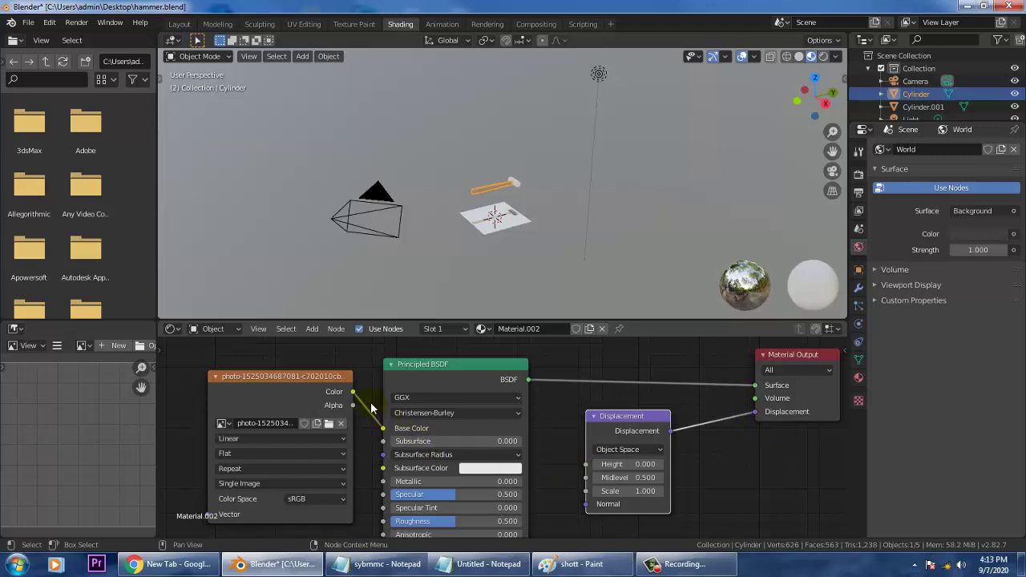
{"action": "left_click_drag", "start_coordinate": [353, 392], "coordinate": [587, 465]}
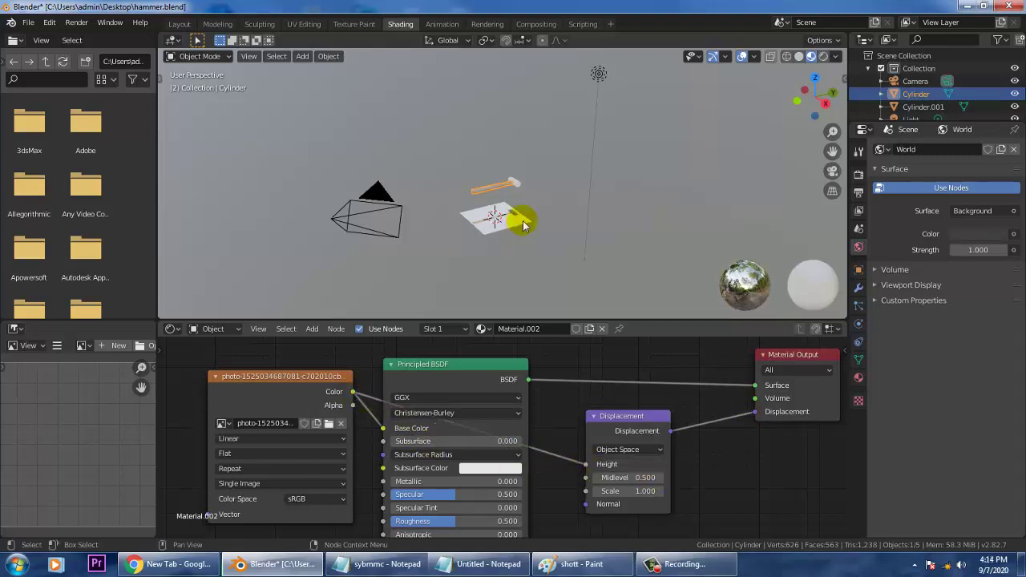
Step: Examine the displaced wood surface of the handle up close, from the head joint to the butt end
{"action": "scroll", "coordinate": [500, 226], "scroll_direction": "up", "scroll_amount": 5}
{"action": "scroll", "coordinate": [473, 231], "scroll_direction": "up", "scroll_amount": 3}
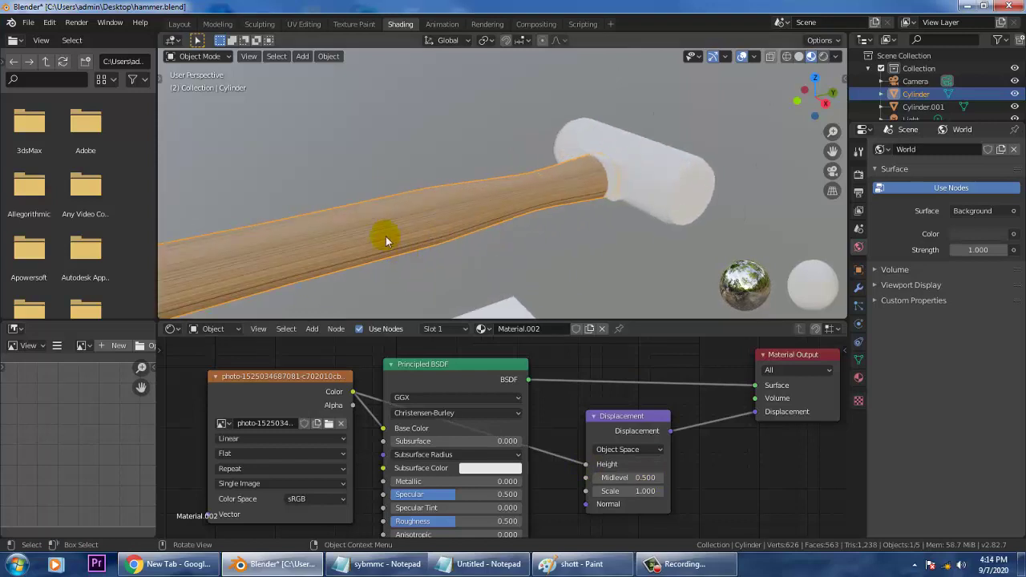
{"action": "middle_click_drag", "start_coordinate": [503, 217], "coordinate": [442, 168]}
{"action": "scroll", "coordinate": [442, 167], "scroll_direction": "up", "scroll_amount": 2}
{"action": "scroll", "coordinate": [567, 174], "scroll_direction": "up", "scroll_amount": 3}
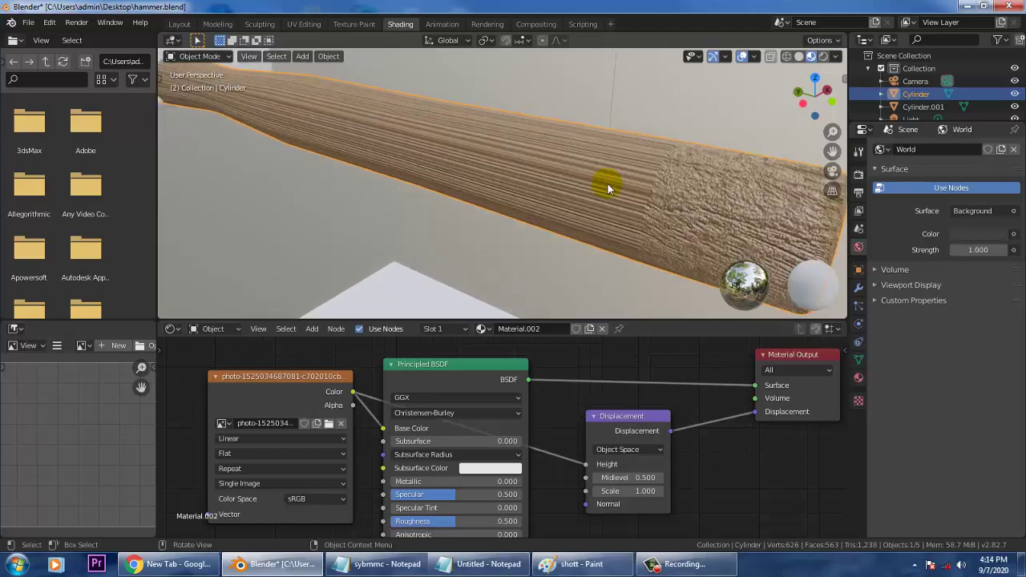
{"action": "mouse_move", "coordinate": [686, 199]}
{"action": "middle_mouse_down"}
{"action": "mouse_move", "coordinate": [648, 178]}
{"action": "mouse_move", "coordinate": [694, 174]}
{"action": "mouse_move", "coordinate": [701, 191]}
{"action": "middle_mouse_up"}
{"action": "scroll", "coordinate": [700, 191], "scroll_direction": "up", "scroll_amount": 3}
{"action": "scroll", "coordinate": [699, 193], "scroll_direction": "down", "scroll_amount": 5}
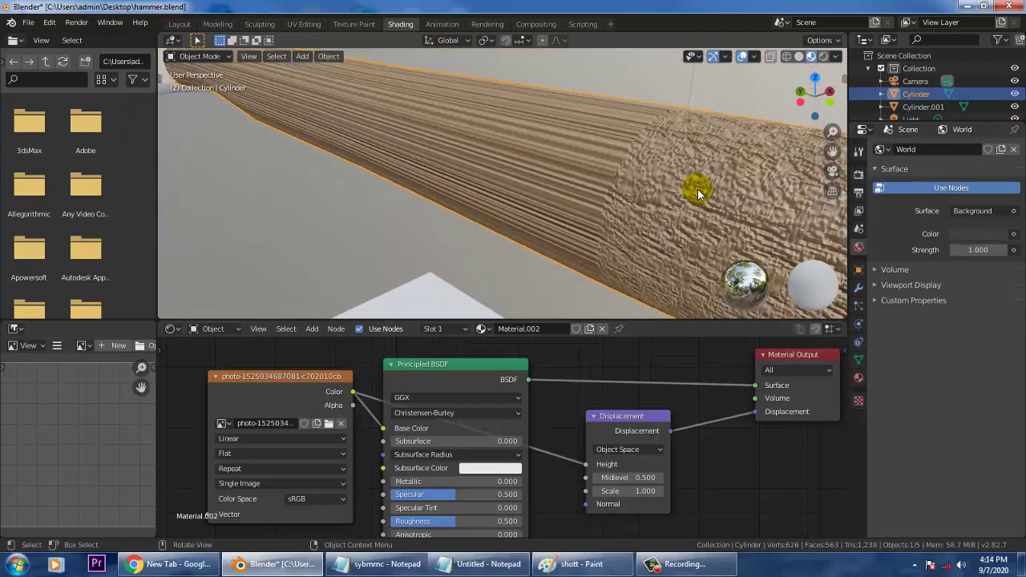
Step: Set the handle material's Displacement node to a Midlevel of 0.8 and a Scale of 0.2
{"action": "scroll", "coordinate": [639, 211], "scroll_direction": "up", "scroll_amount": 3}
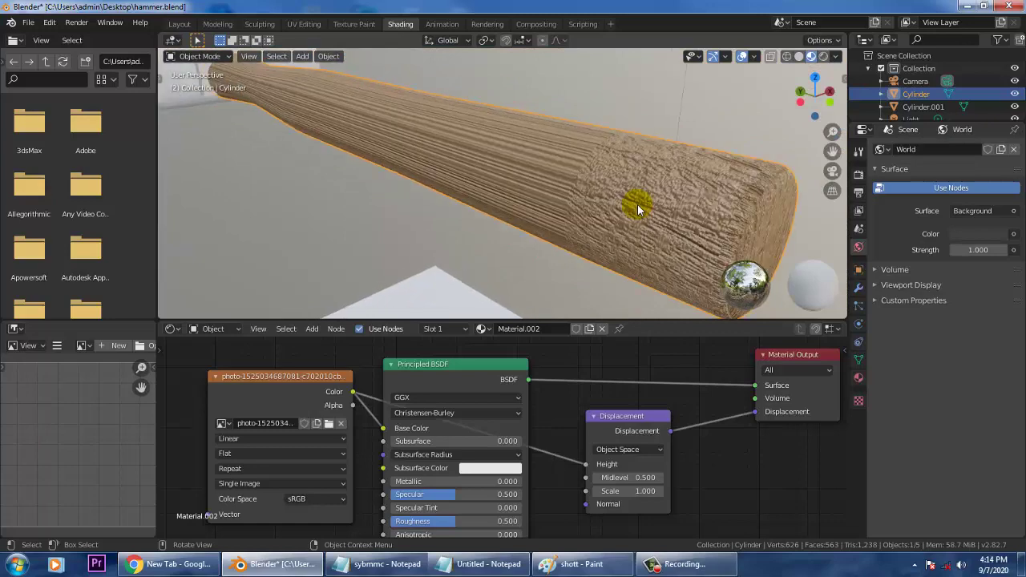
{"action": "middle_click_drag", "start_coordinate": [607, 191], "coordinate": [584, 171]}
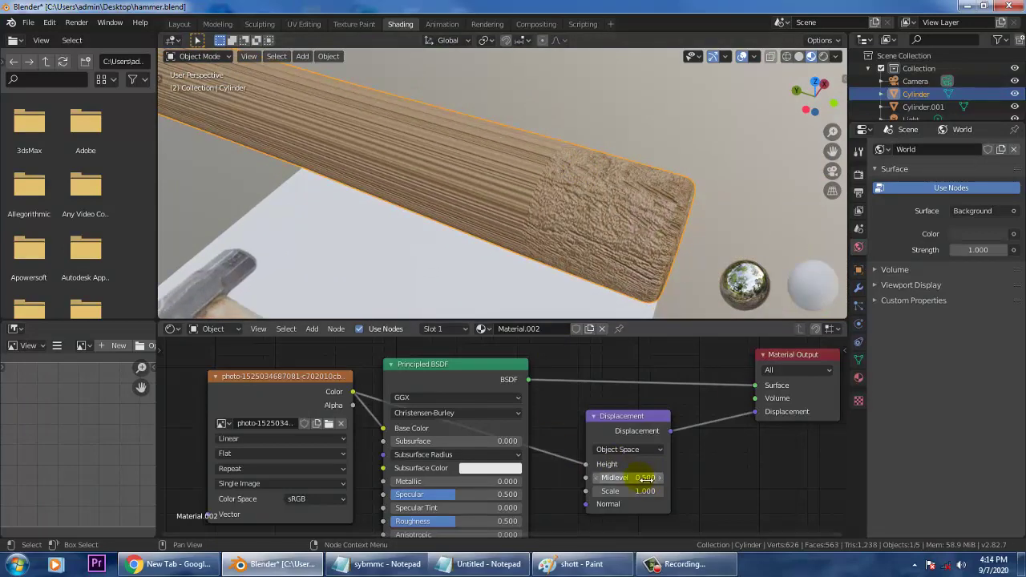
{"action": "left_click_drag", "start_coordinate": [647, 478], "coordinate": [639, 478]}
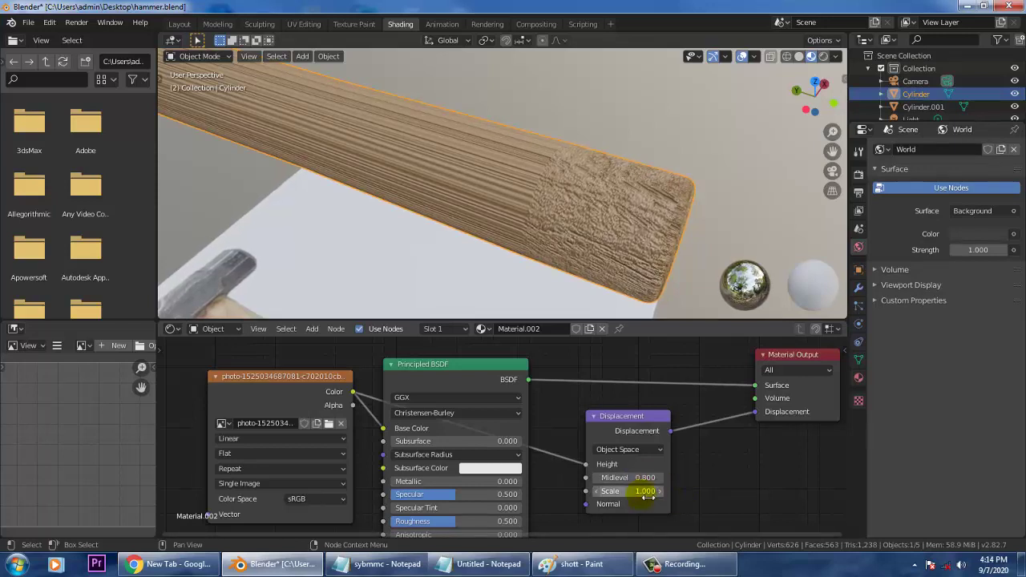
{"action": "left_click_drag", "start_coordinate": [642, 491], "coordinate": [617, 491]}
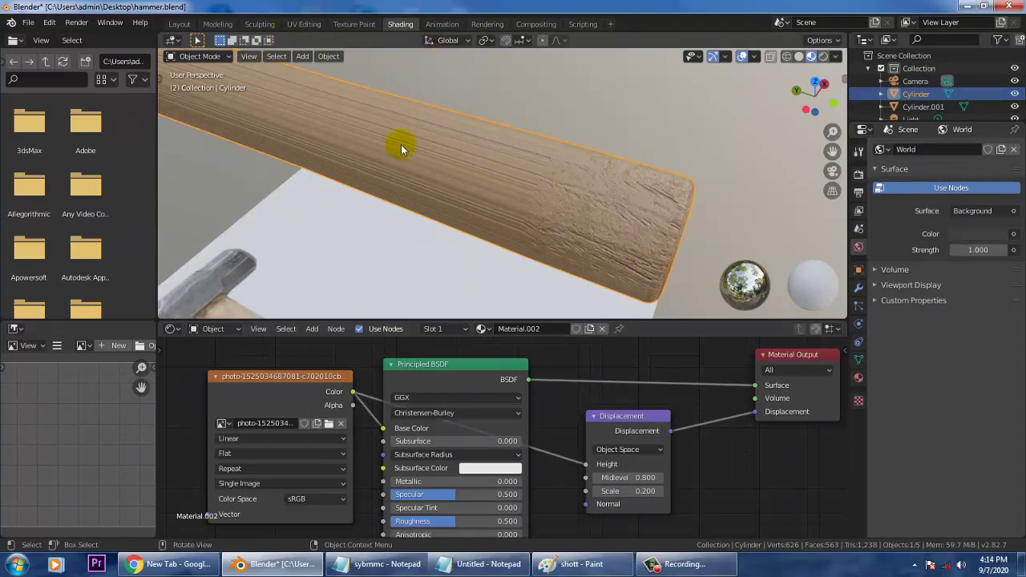
Step: Examine the handle's adjusted wood relief from a full view of the hammer and close up near the head
{"action": "scroll", "coordinate": [617, 229], "scroll_direction": "down", "scroll_amount": 4}
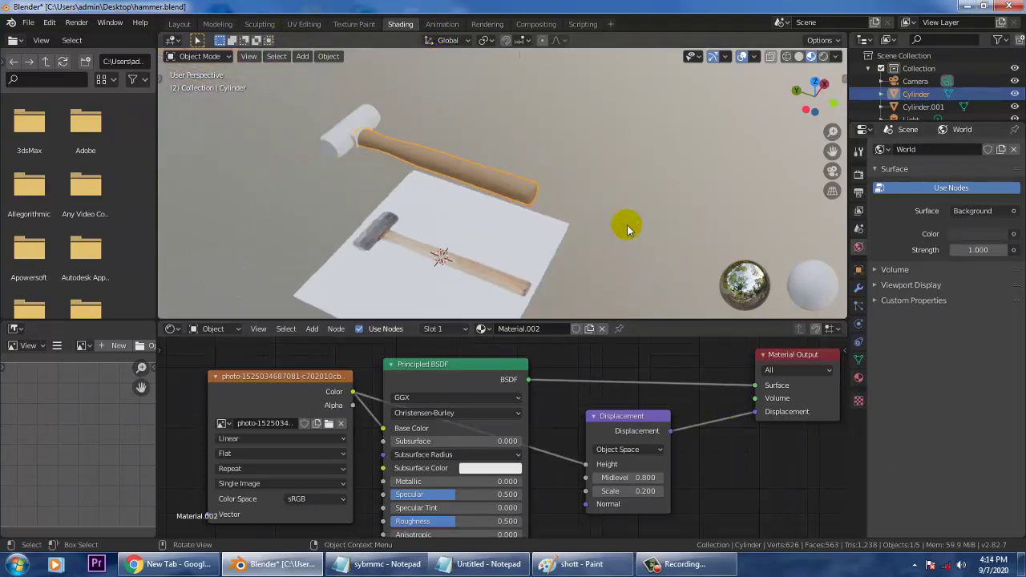
{"action": "scroll", "coordinate": [449, 191], "scroll_direction": "up", "scroll_amount": 3}
{"action": "middle_click_drag", "start_coordinate": [397, 189], "coordinate": [637, 280], "text": "shift"}
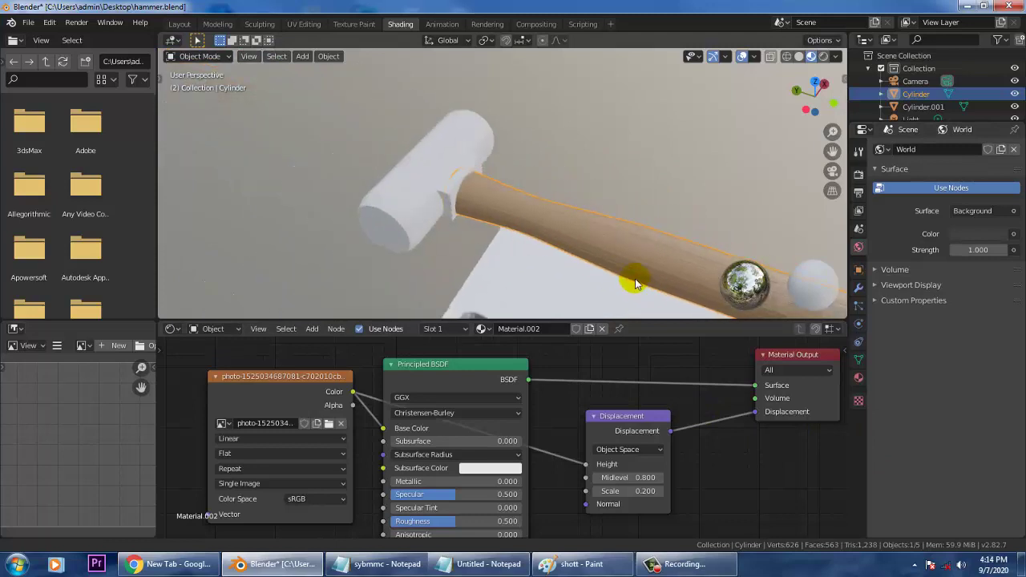
{"action": "scroll", "coordinate": [570, 217], "scroll_direction": "up", "scroll_amount": 3}
{"action": "scroll", "coordinate": [563, 213], "scroll_direction": "up", "scroll_amount": 8}
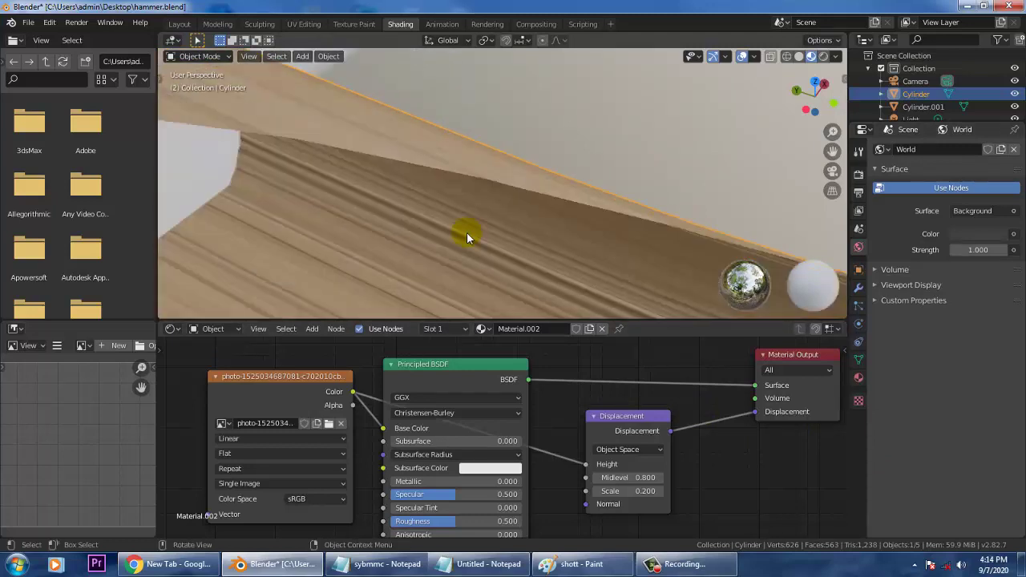
{"action": "scroll", "coordinate": [467, 242], "scroll_direction": "down", "scroll_amount": 5}
{"action": "scroll", "coordinate": [470, 240], "scroll_direction": "up", "scroll_amount": 3}
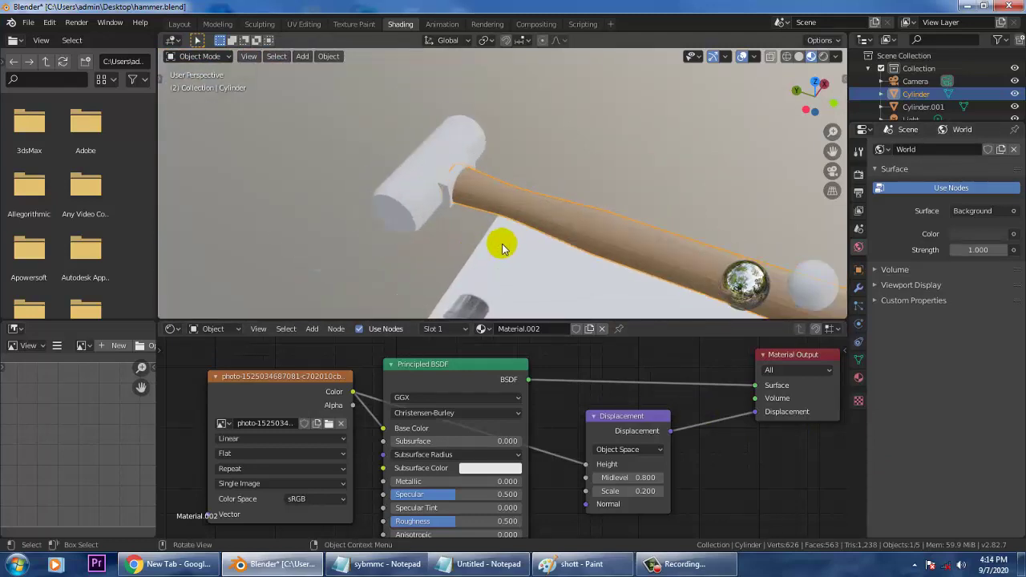
Step: In the UV Editing workspace, enlarge the handle's side UVs, center them vertically on the wood image, and shrink them to fit inside its borders
{"action": "left_click", "coordinate": [303, 24]}
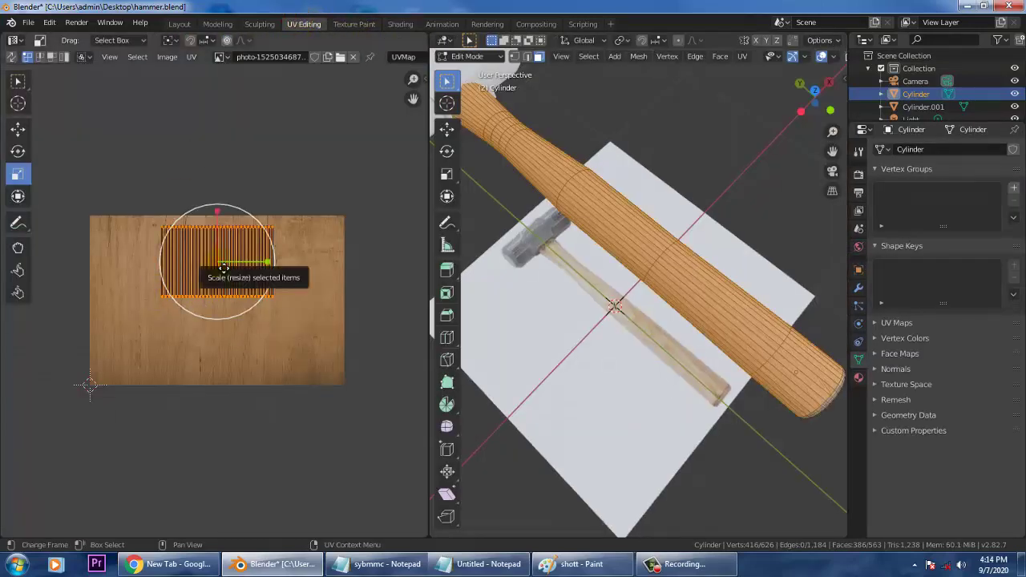
{"action": "key", "text": "s"}
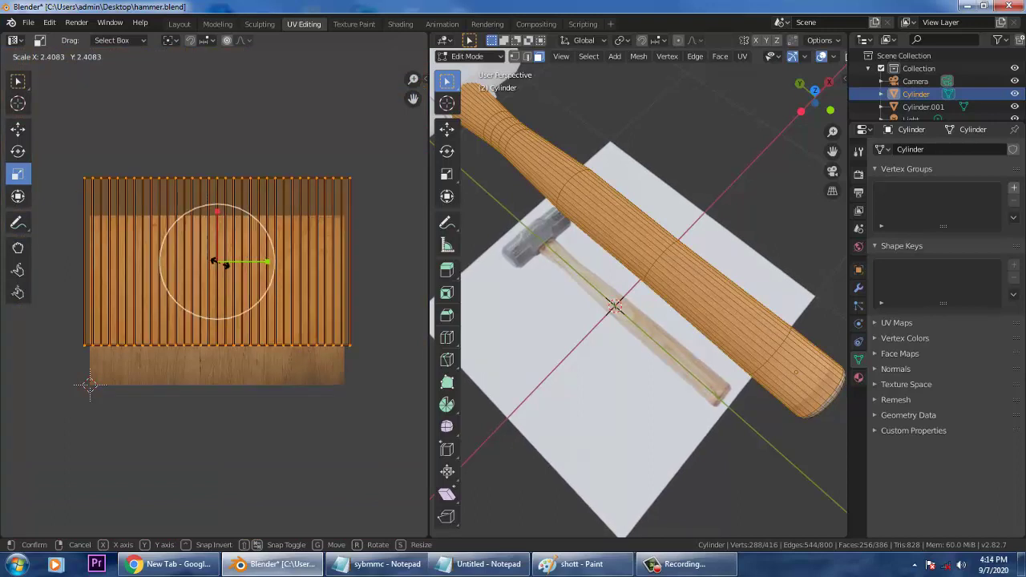
{"action": "left_click", "coordinate": [222, 268]}
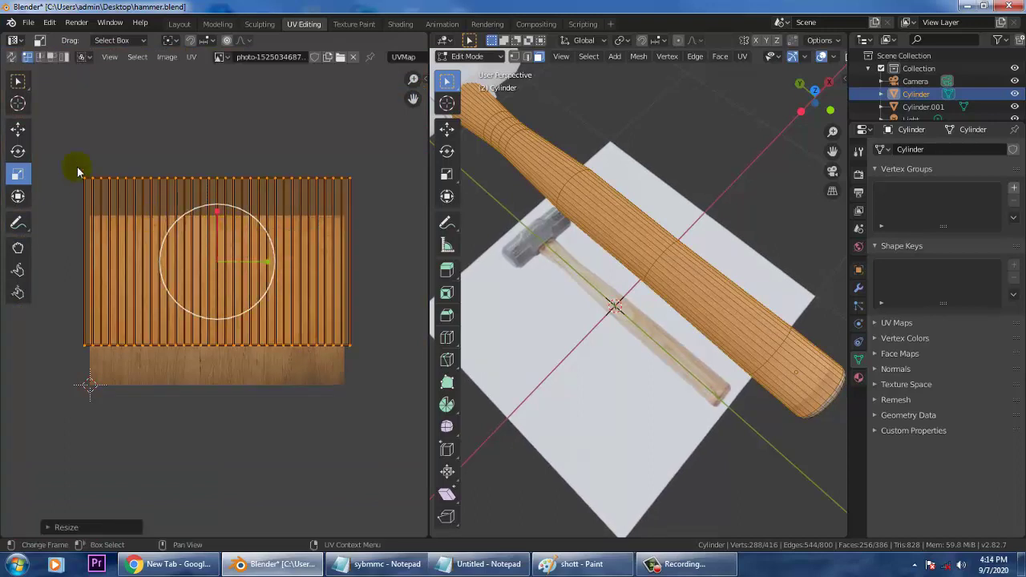
{"action": "left_click", "coordinate": [19, 130]}
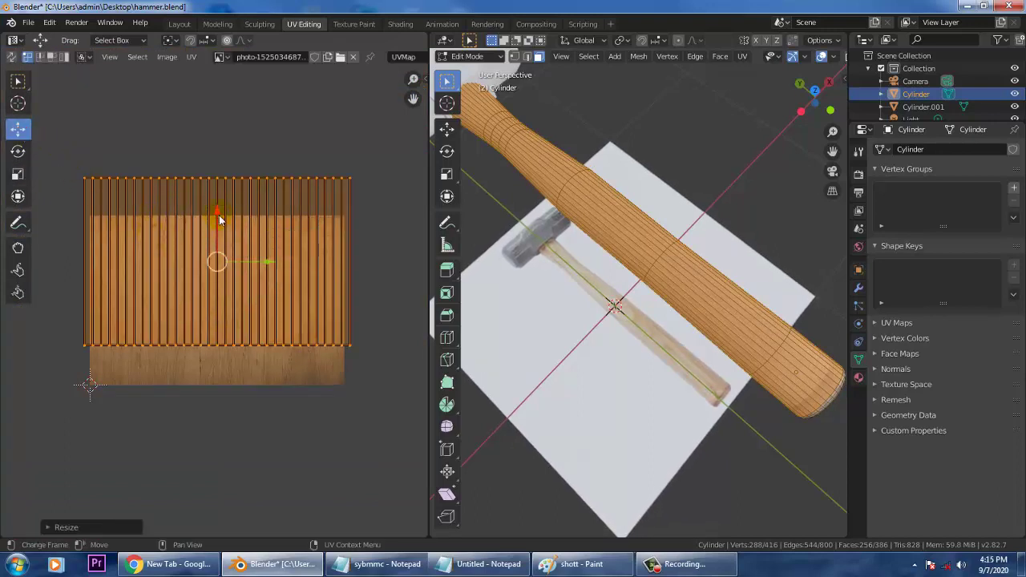
{"action": "left_click_drag", "start_coordinate": [219, 218], "coordinate": [225, 271]}
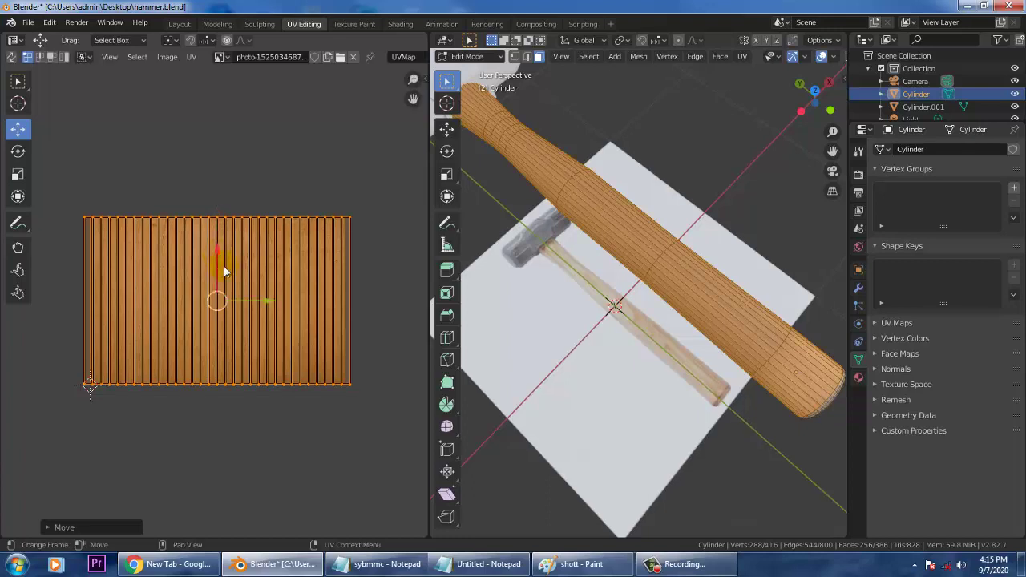
{"action": "key", "text": "s"}
{"action": "left_click", "coordinate": [226, 271]}
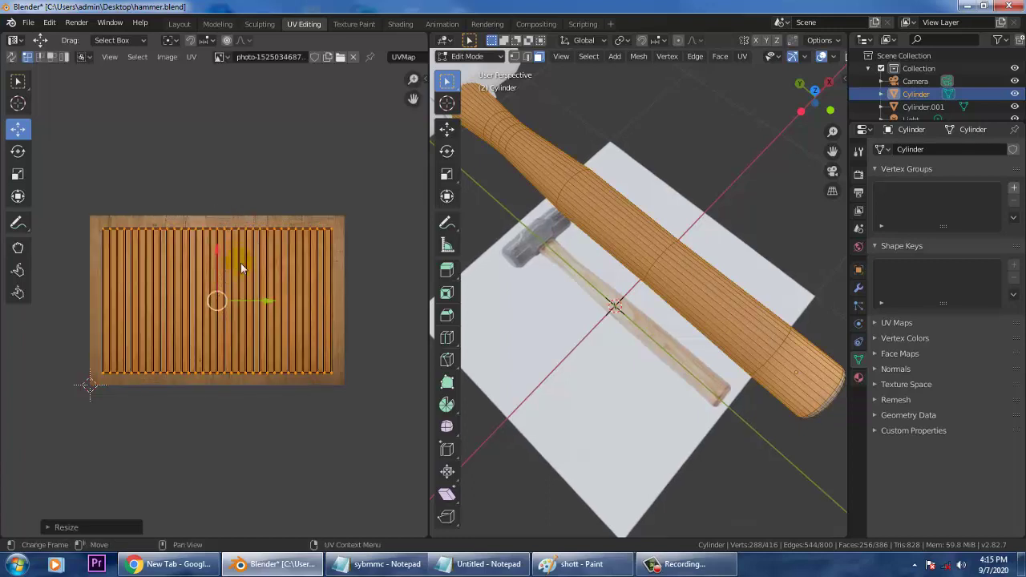
Step: Clear the face selection and examine the remapped wood grain near the handle's butt end
{"action": "left_click", "coordinate": [770, 151]}
{"action": "middle_click_drag", "start_coordinate": [747, 359], "coordinate": [746, 314]}
{"action": "middle_click_drag", "start_coordinate": [726, 222], "coordinate": [733, 254]}
{"action": "scroll", "coordinate": [733, 254], "scroll_direction": "up", "scroll_amount": 2}
{"action": "middle_click_drag", "start_coordinate": [786, 207], "coordinate": [713, 258]}
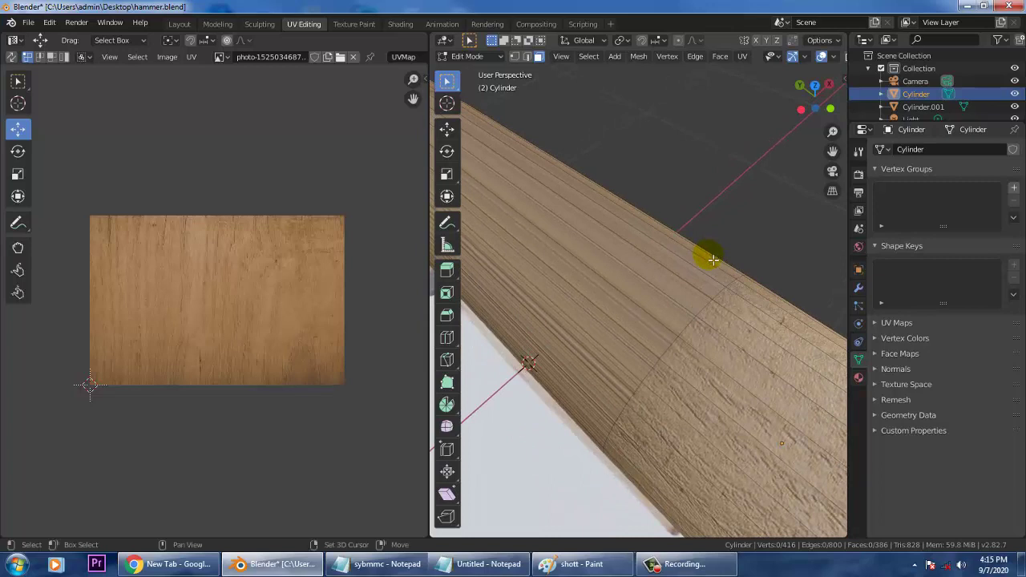
{"action": "left_click", "coordinate": [678, 312]}
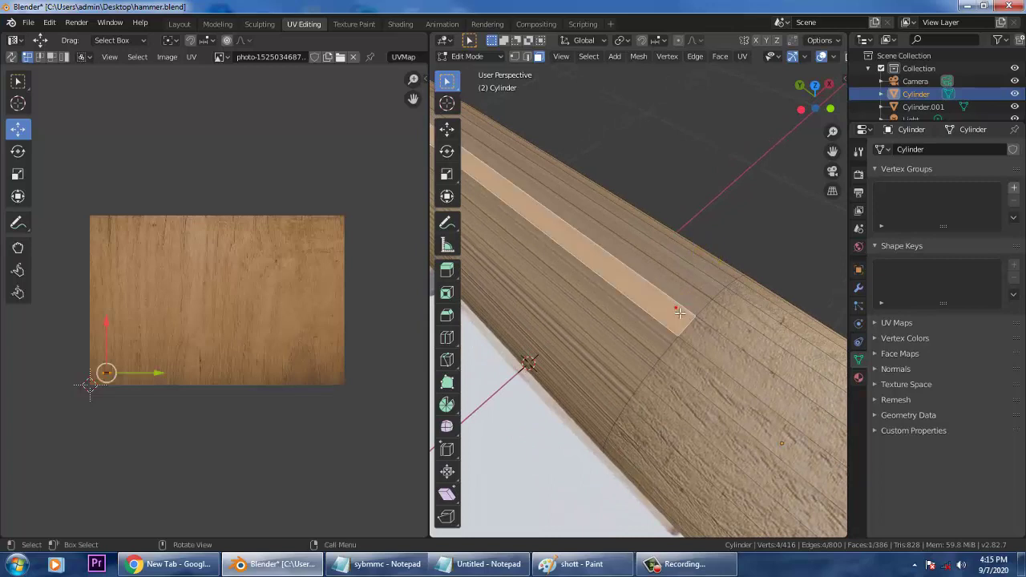
{"action": "left_click", "coordinate": [753, 216]}
{"action": "scroll", "coordinate": [712, 275], "scroll_direction": "down", "scroll_amount": 3}
{"action": "left_click_drag", "start_coordinate": [638, 204], "coordinate": [546, 330]}
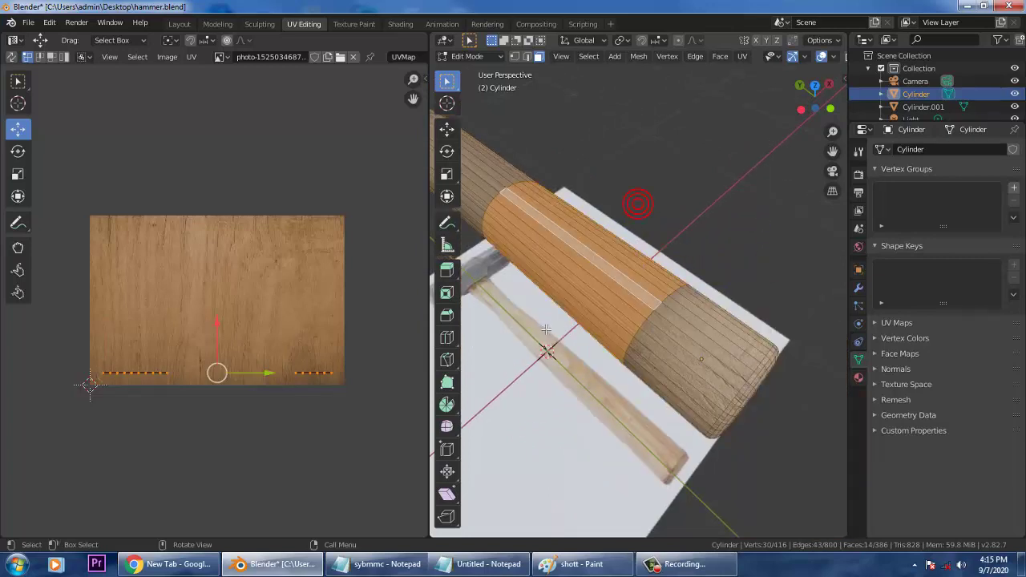
{"action": "left_click_drag", "start_coordinate": [607, 134], "coordinate": [452, 259], "text": "shift"}
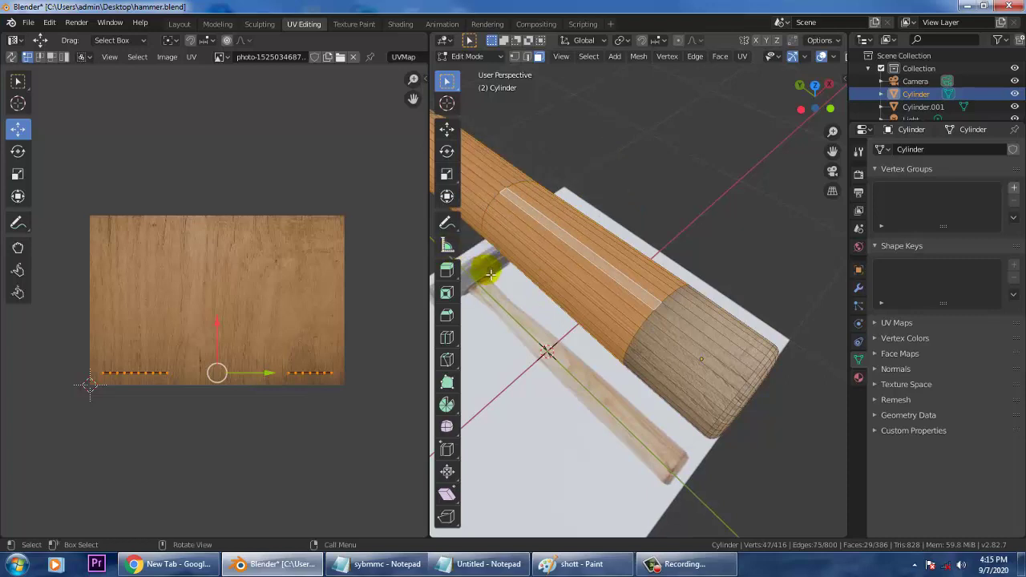
{"action": "scroll", "coordinate": [665, 256], "scroll_direction": "down", "scroll_amount": 2}
{"action": "scroll", "coordinate": [665, 257], "scroll_direction": "down", "scroll_amount": 2}
{"action": "left_click_drag", "start_coordinate": [754, 122], "coordinate": [400, 436], "text": "shift"}
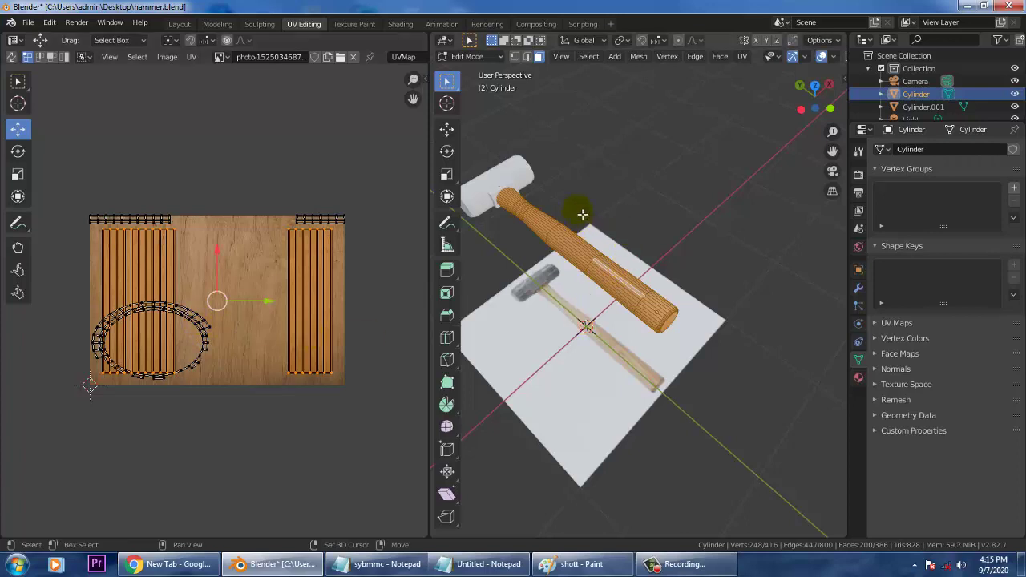
{"action": "left_click_drag", "start_coordinate": [742, 183], "coordinate": [553, 323], "text": "shift"}
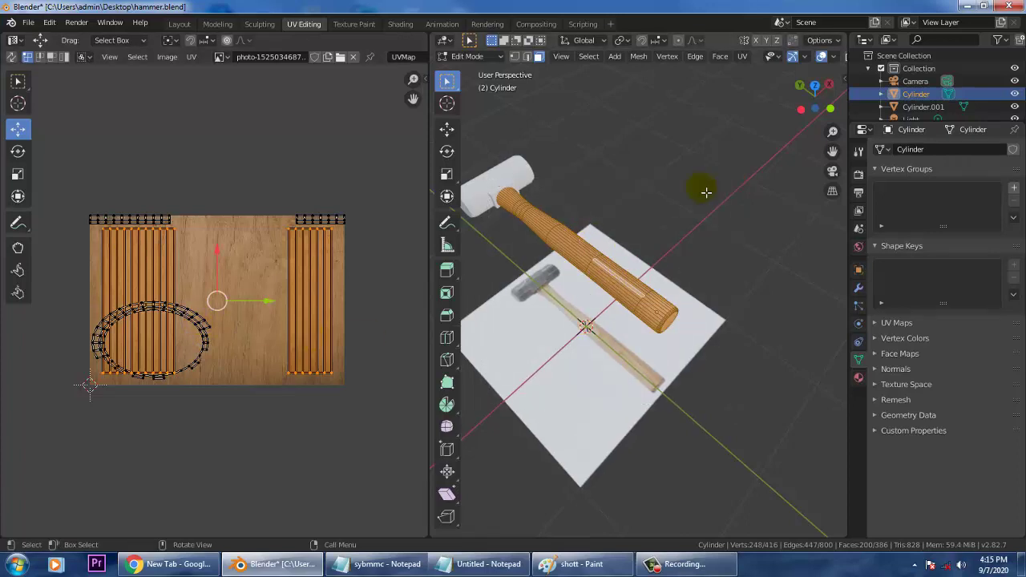
{"action": "middle_click_drag", "start_coordinate": [748, 181], "coordinate": [717, 264]}
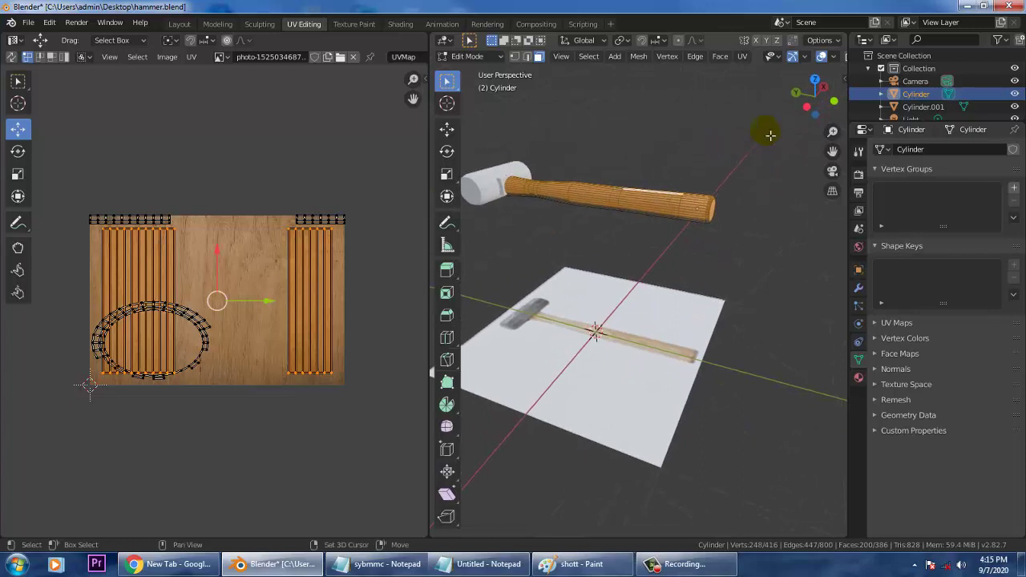
{"action": "left_click_drag", "start_coordinate": [773, 125], "coordinate": [329, 279]}
{"action": "middle_click_drag", "start_coordinate": [775, 195], "coordinate": [695, 246]}
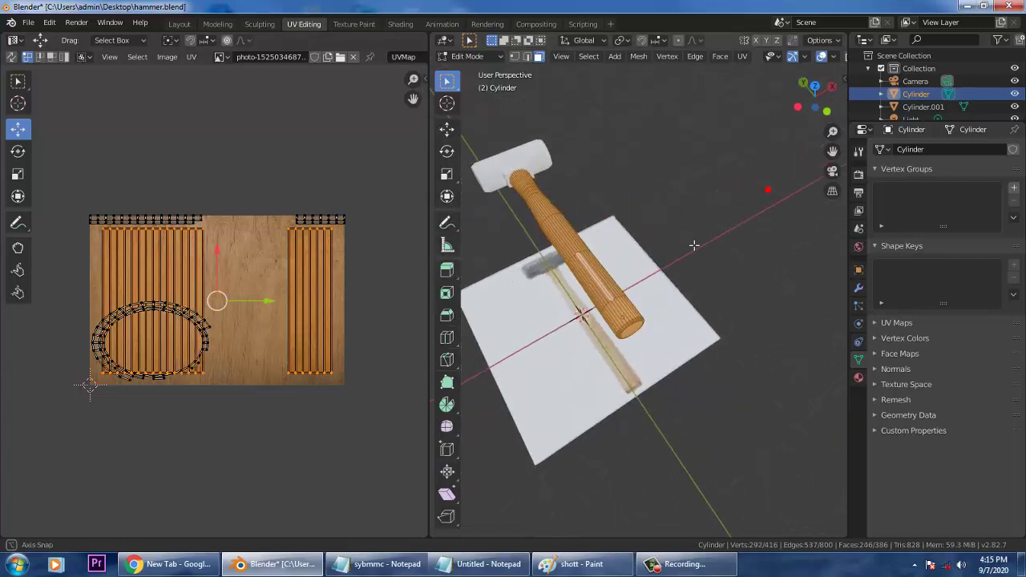
{"action": "scroll", "coordinate": [534, 200], "scroll_direction": "up", "scroll_amount": 5}
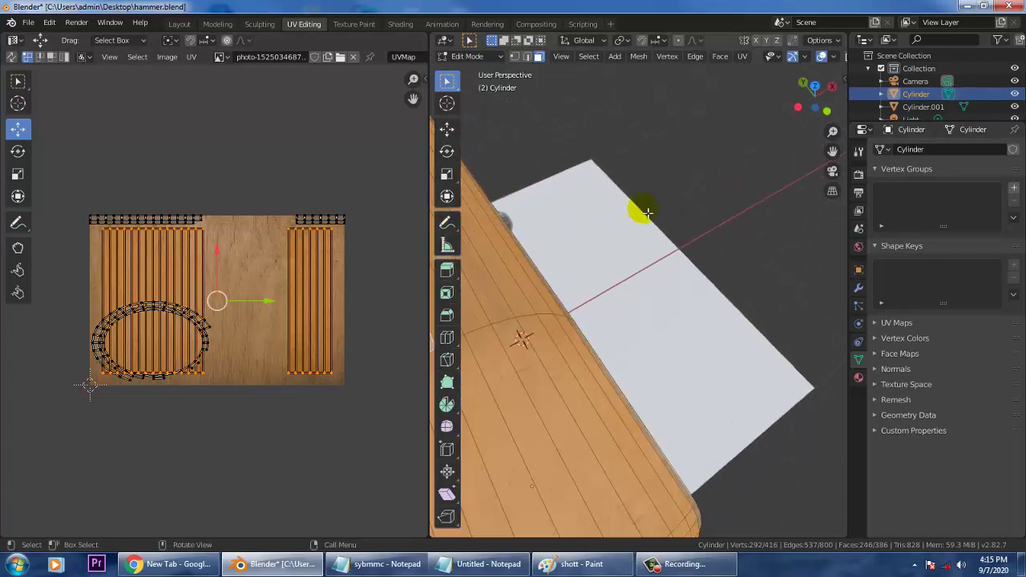
{"action": "middle_click_drag", "start_coordinate": [618, 276], "coordinate": [660, 266]}
{"action": "key", "text": "alt+a"}
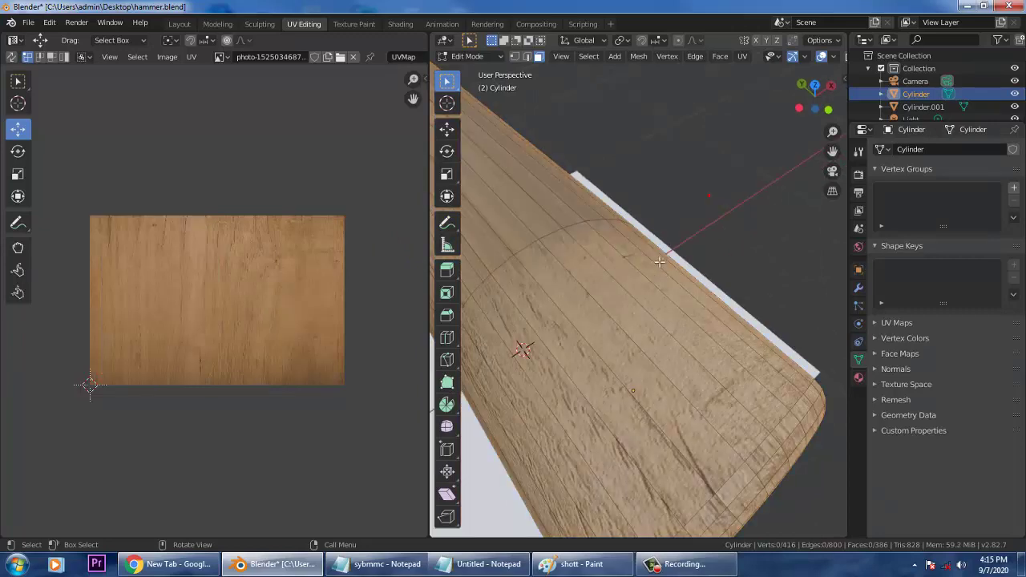
Step: Return to the Shading workspace and set the Specular of the handle's Principled BSDF to 0.577, checking the wood surface up close
{"action": "scroll", "coordinate": [662, 270], "scroll_direction": "down", "scroll_amount": 3}
{"action": "scroll", "coordinate": [637, 286], "scroll_direction": "up", "scroll_amount": 3}
{"action": "scroll", "coordinate": [631, 287], "scroll_direction": "down", "scroll_amount": 4}
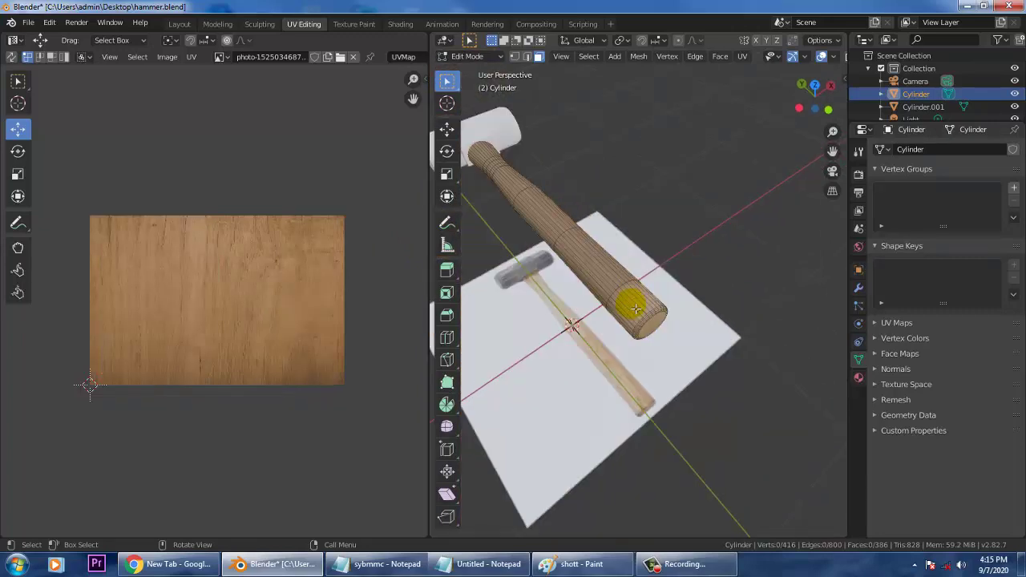
{"action": "middle_click_drag", "start_coordinate": [589, 265], "coordinate": [611, 238]}
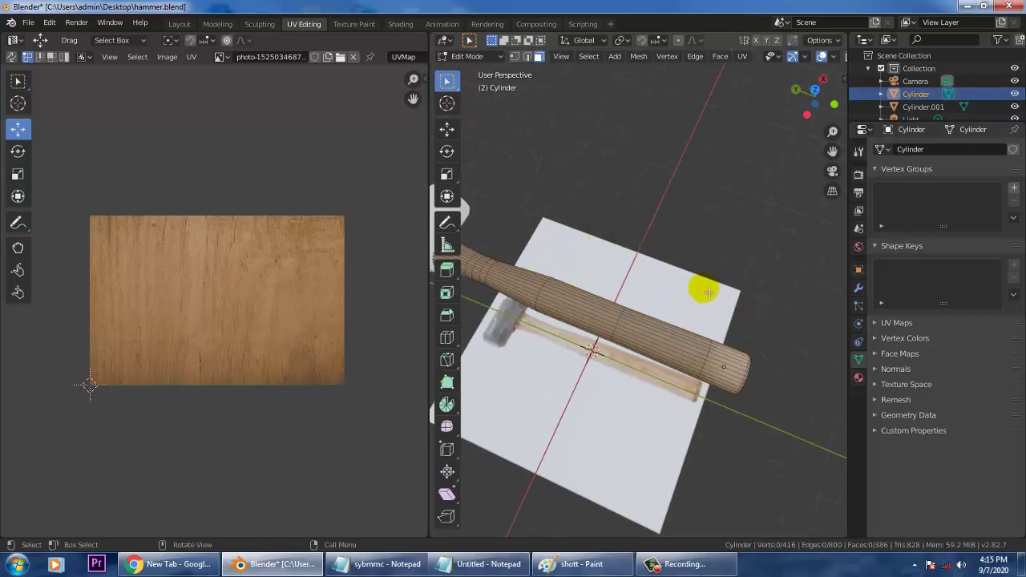
{"action": "left_click", "coordinate": [400, 24]}
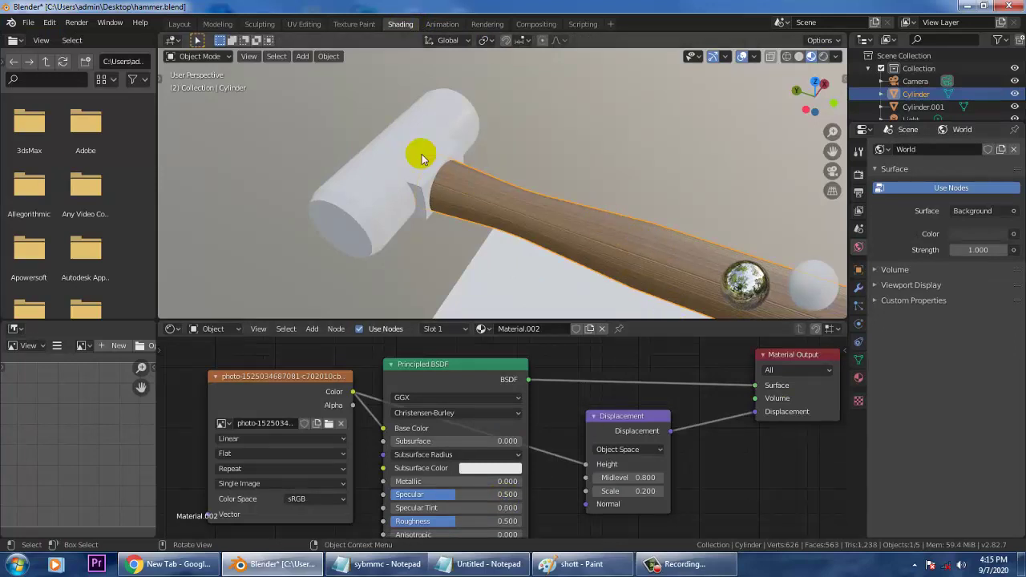
{"action": "scroll", "coordinate": [611, 257], "scroll_direction": "up", "scroll_amount": 3}
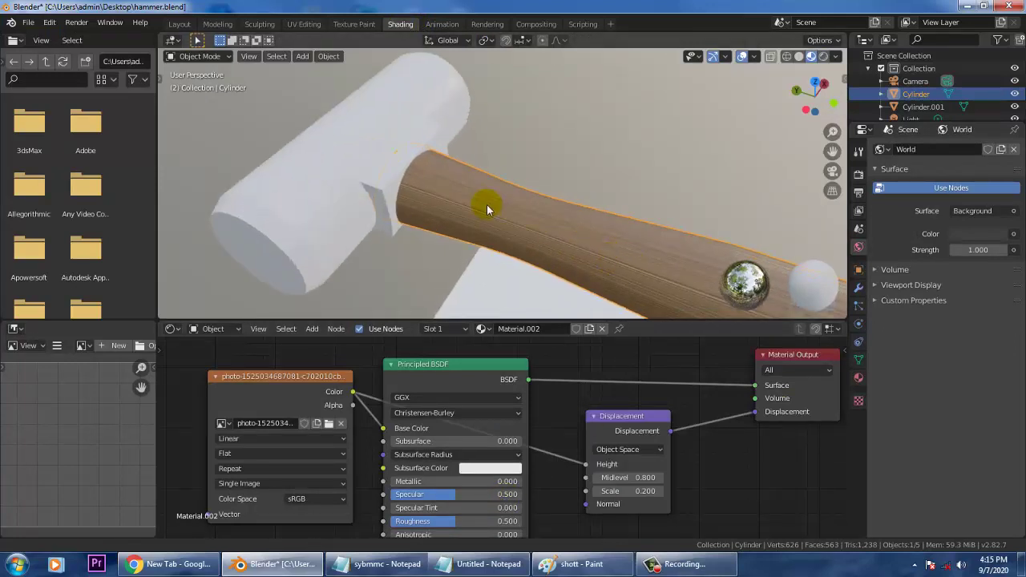
{"action": "middle_click_drag", "start_coordinate": [485, 204], "coordinate": [484, 179]}
{"action": "scroll", "coordinate": [462, 183], "scroll_direction": "up", "scroll_amount": 5}
{"action": "scroll", "coordinate": [462, 182], "scroll_direction": "down", "scroll_amount": 3}
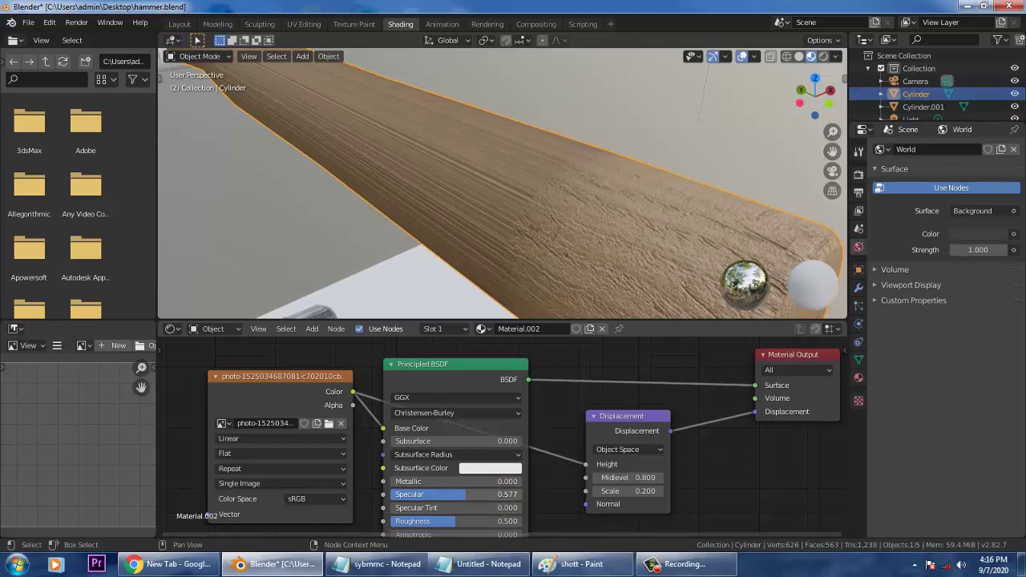
{"action": "scroll", "coordinate": [537, 244], "scroll_direction": "down", "scroll_amount": 8}
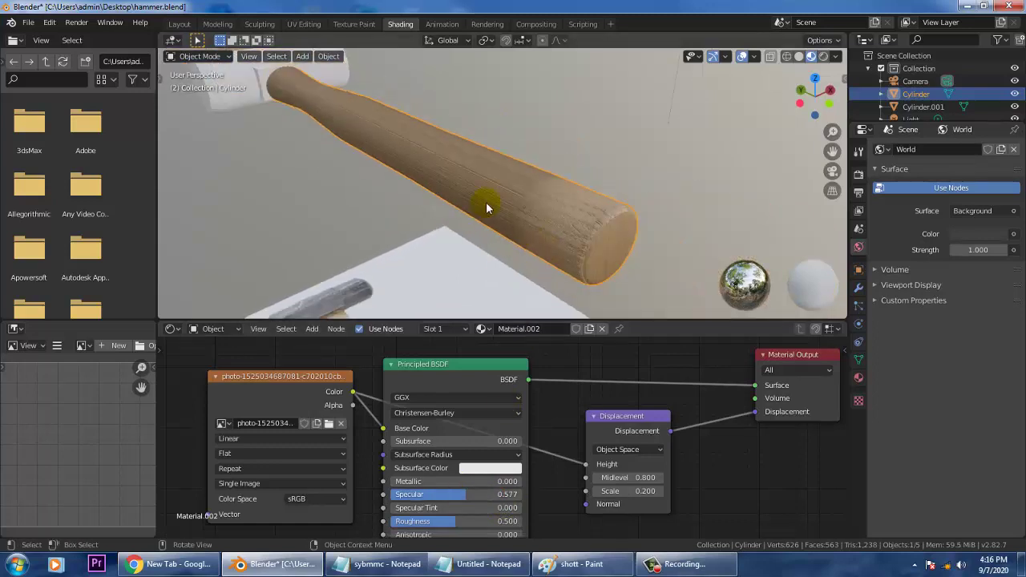
Step: Select the hammer head and create a new material for it
{"action": "left_click", "coordinate": [306, 103]}
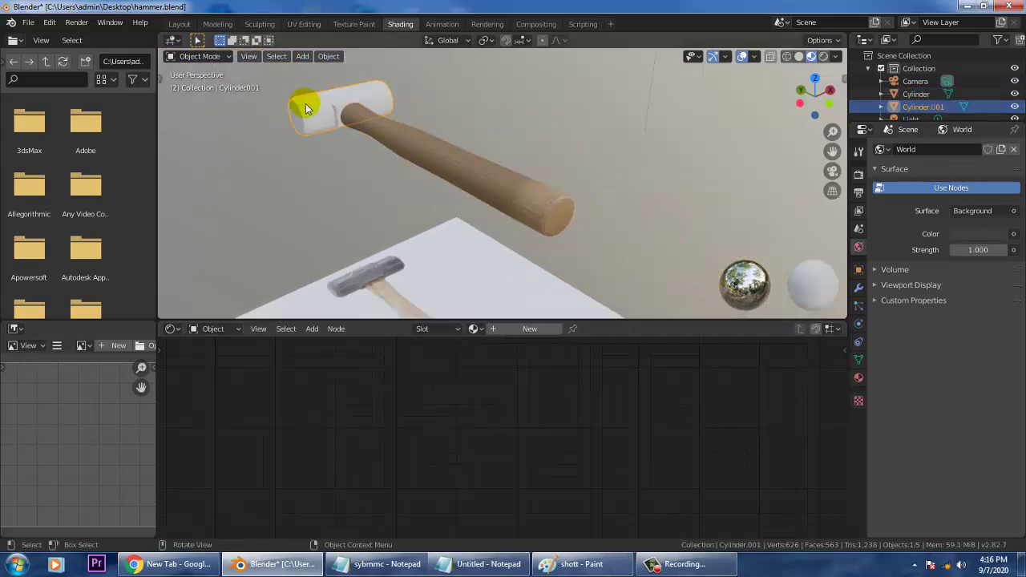
{"action": "middle_click_drag", "start_coordinate": [433, 170], "coordinate": [556, 256], "text": "shift"}
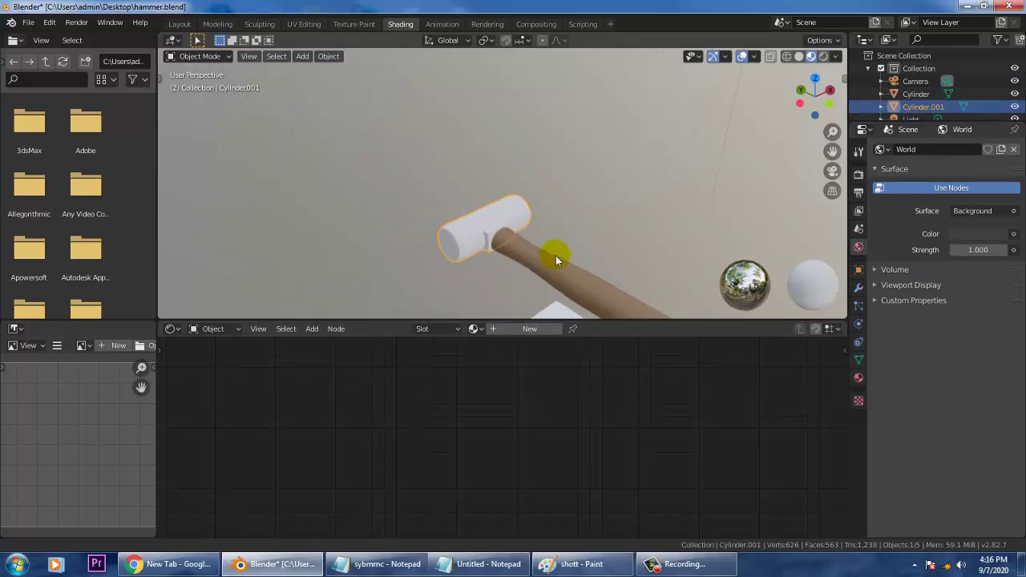
{"action": "scroll", "coordinate": [521, 229], "scroll_direction": "up", "scroll_amount": 2}
{"action": "scroll", "coordinate": [521, 233], "scroll_direction": "up", "scroll_amount": 2}
{"action": "middle_click_drag", "start_coordinate": [499, 238], "coordinate": [496, 178]}
{"action": "scroll", "coordinate": [496, 178], "scroll_direction": "up", "scroll_amount": 2}
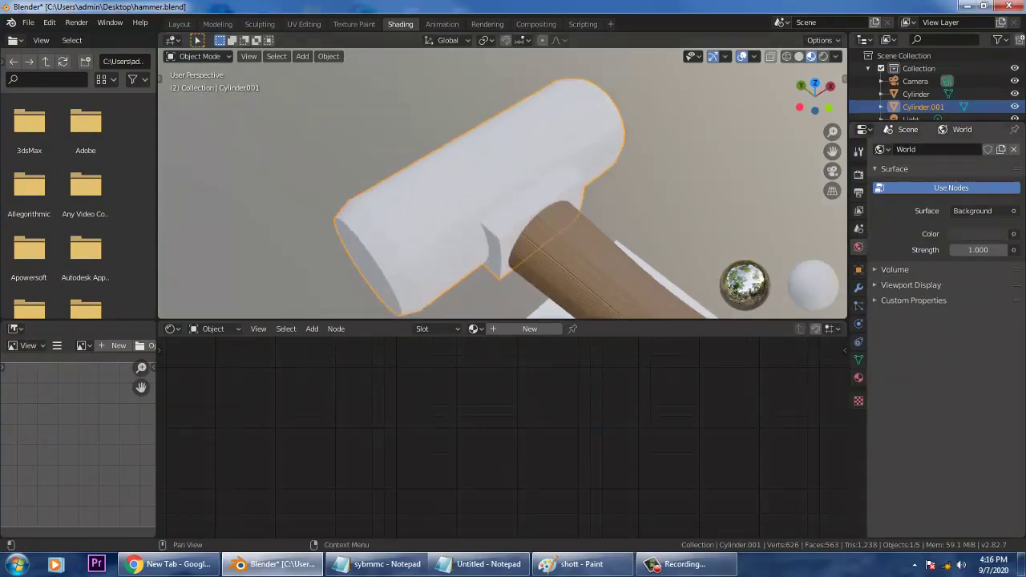
{"action": "left_click", "coordinate": [858, 377]}
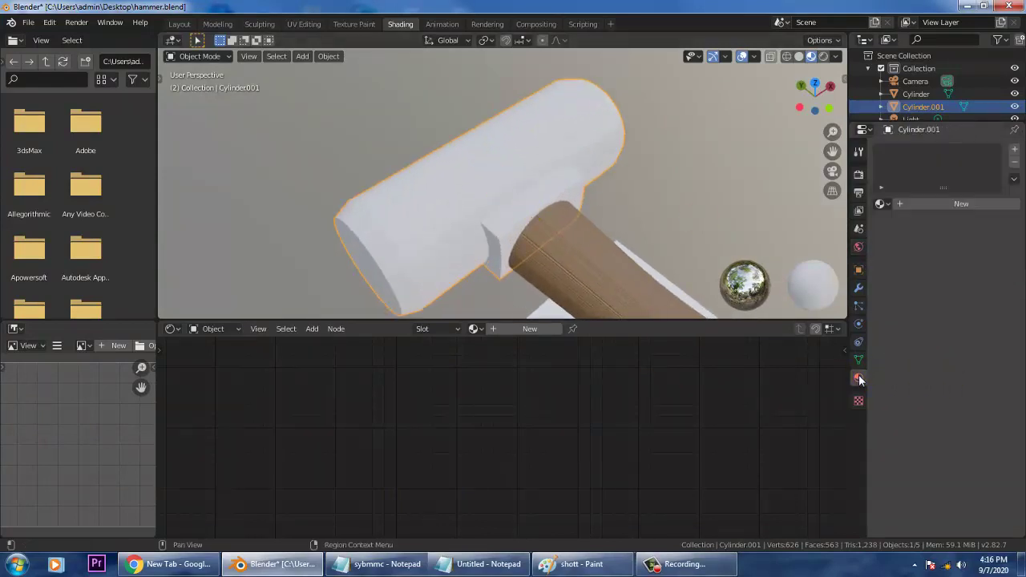
{"action": "left_click", "coordinate": [963, 203]}
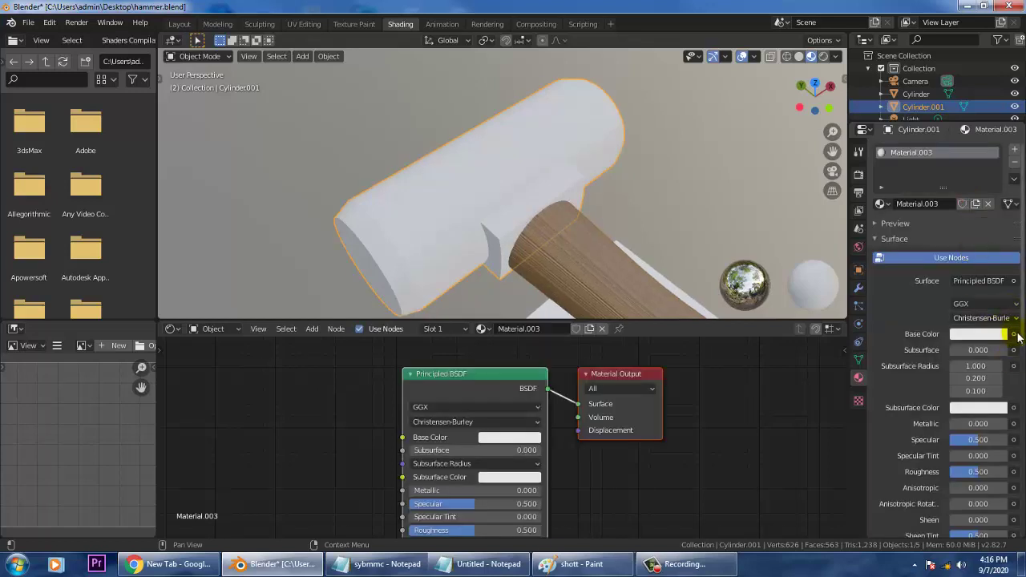
Step: Add an Image Texture to the head material's Base Color and load dirty-metal-texture_1048-4784.jpg from the hammer folder on the Desktop
{"action": "left_click", "coordinate": [1014, 335]}
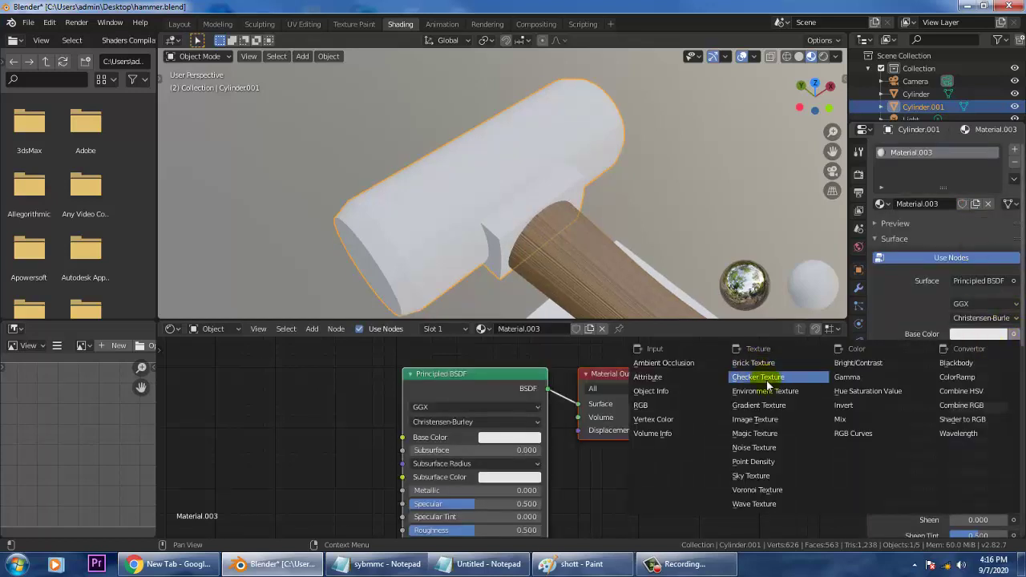
{"action": "left_click", "coordinate": [776, 419]}
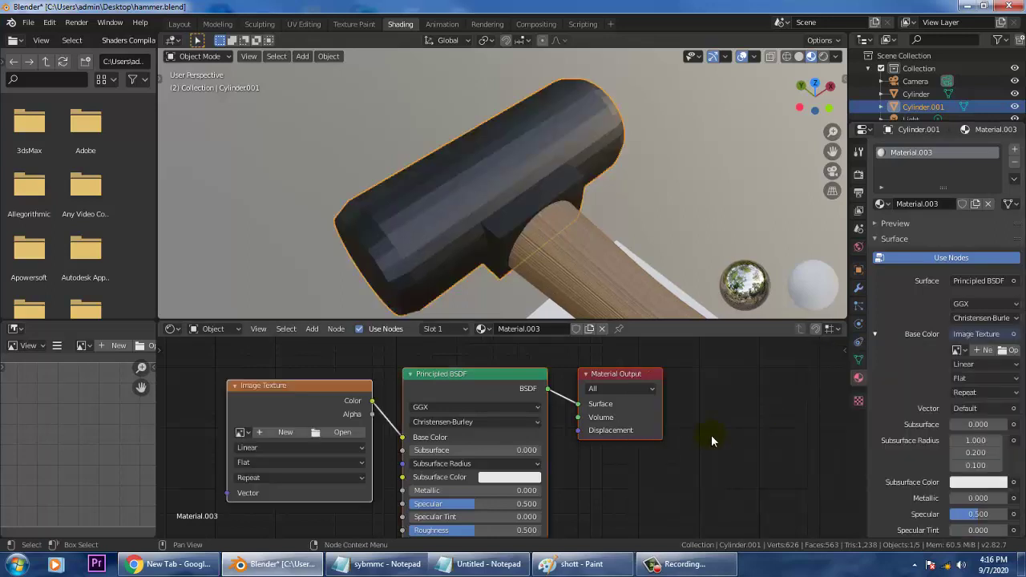
{"action": "left_click", "coordinate": [1007, 350]}
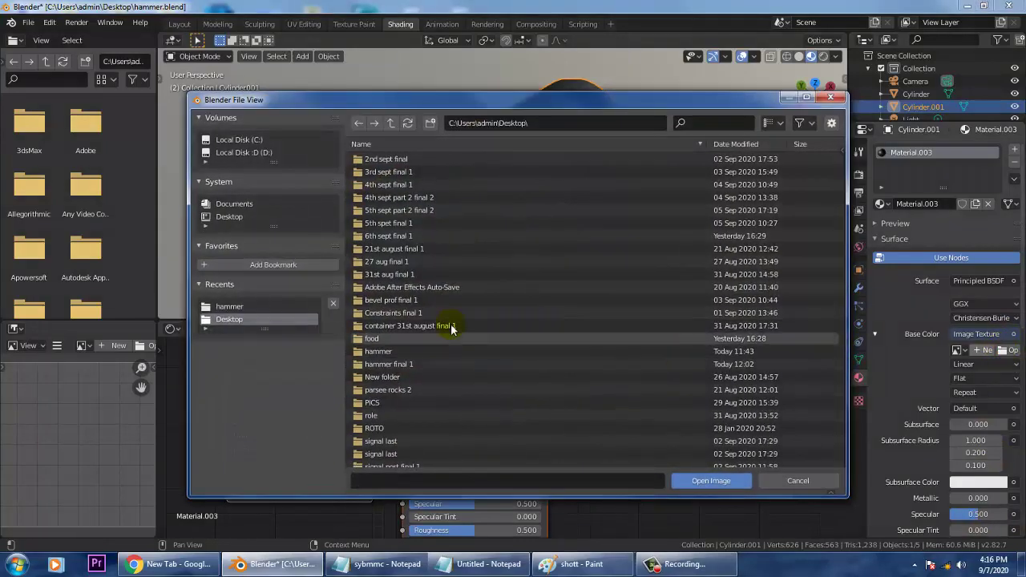
{"action": "left_click", "coordinate": [418, 389]}
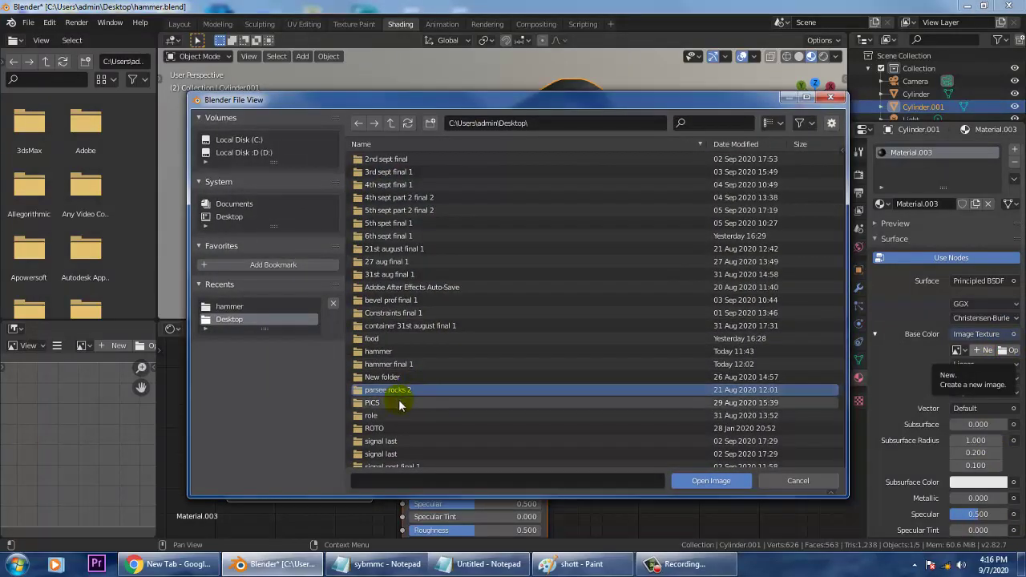
{"action": "left_click", "coordinate": [401, 352]}
{"action": "double_click", "coordinate": [401, 351]}
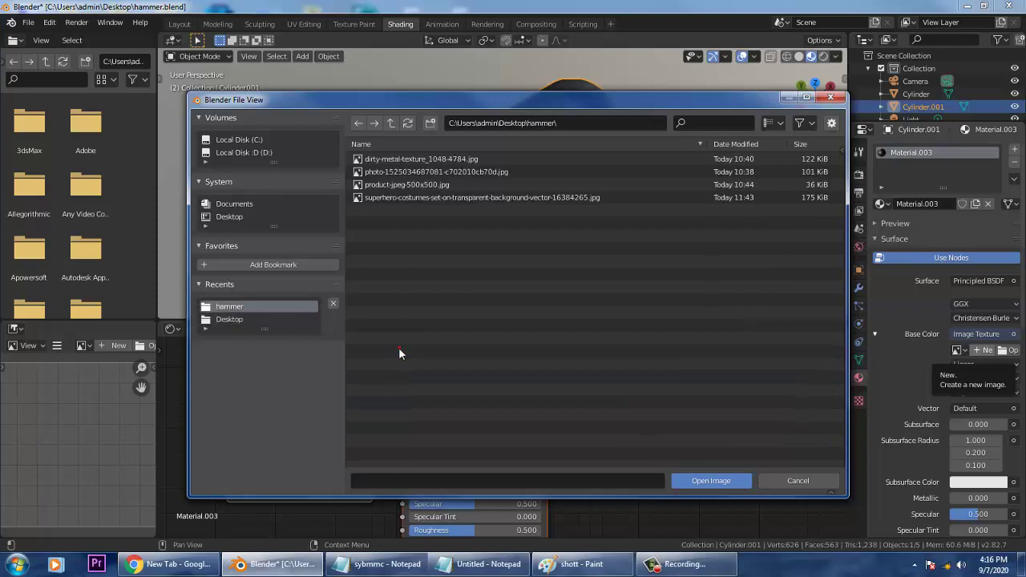
{"action": "double_click", "coordinate": [423, 159]}
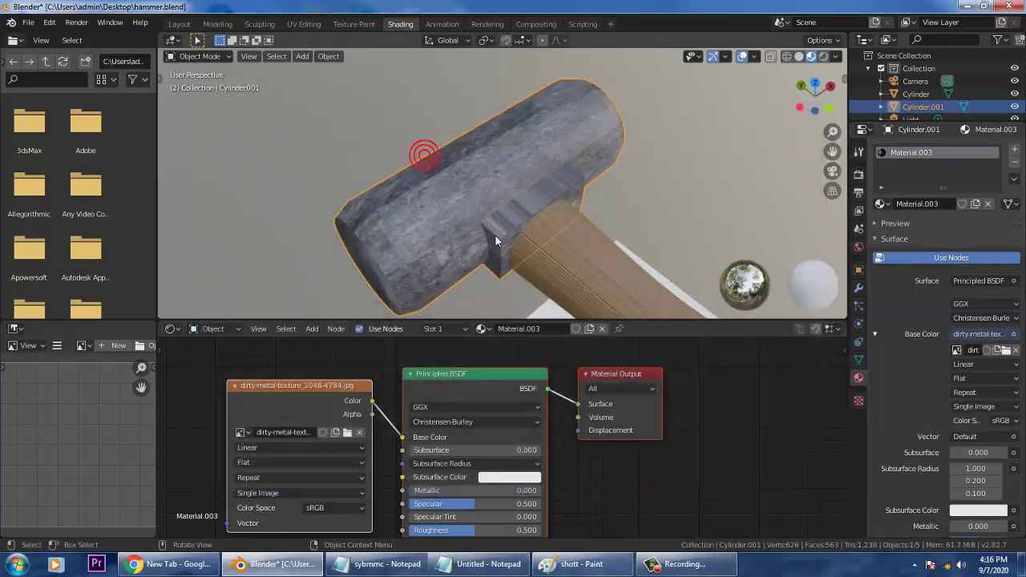
{"action": "middle_click_drag", "start_coordinate": [531, 254], "coordinate": [453, 250]}
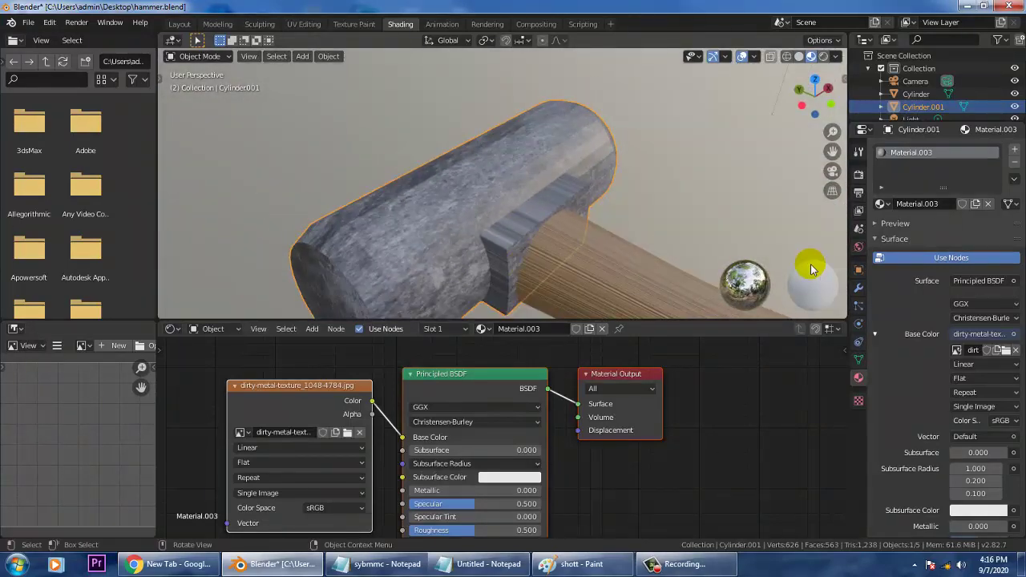
Step: Add a UV Warp modifier to the hammer head
{"action": "left_click", "coordinate": [859, 210]}
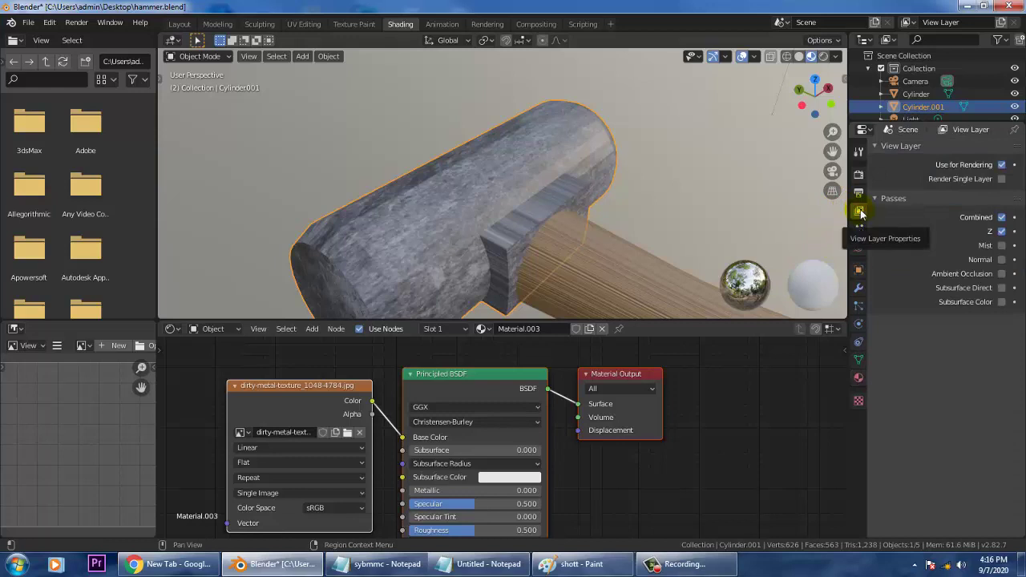
{"action": "left_click", "coordinate": [858, 231]}
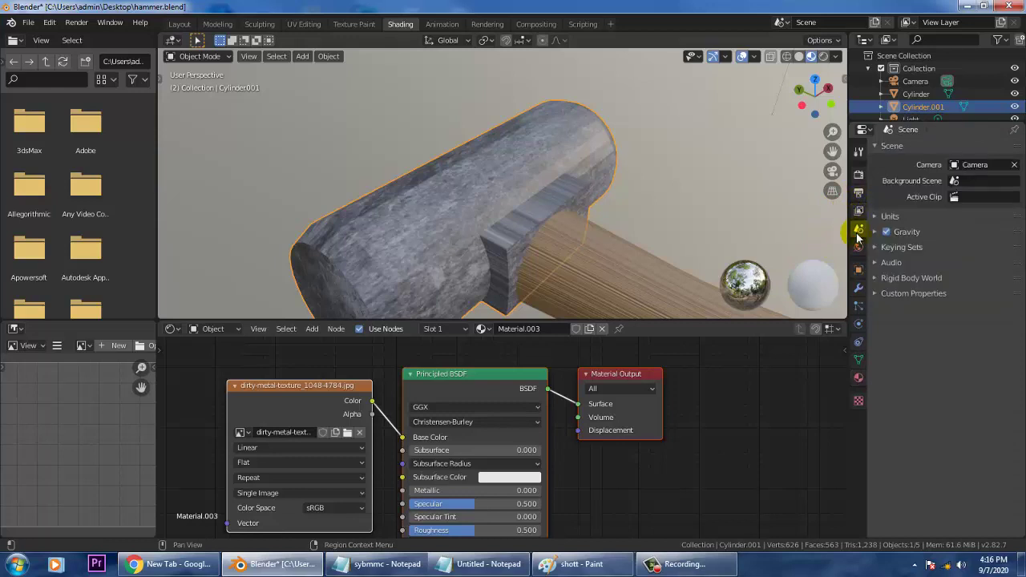
{"action": "left_click", "coordinate": [858, 248]}
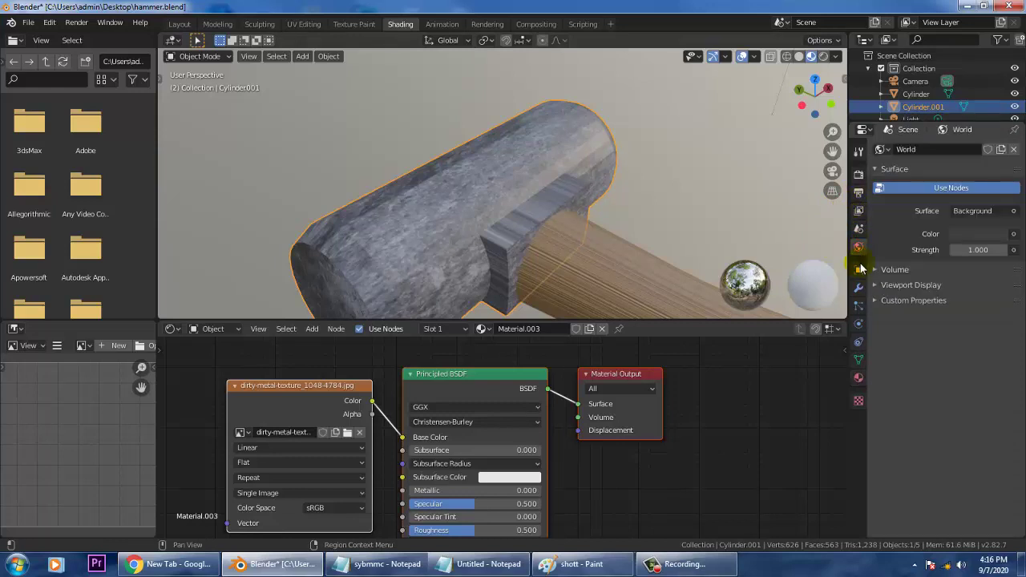
{"action": "left_click", "coordinate": [859, 270]}
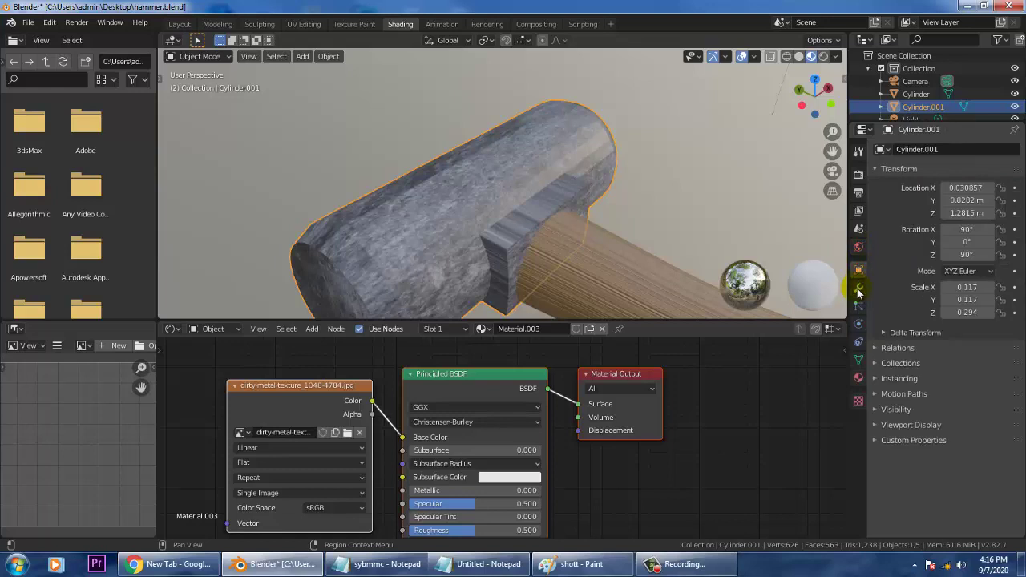
{"action": "left_click", "coordinate": [858, 288]}
{"action": "left_click", "coordinate": [932, 152]}
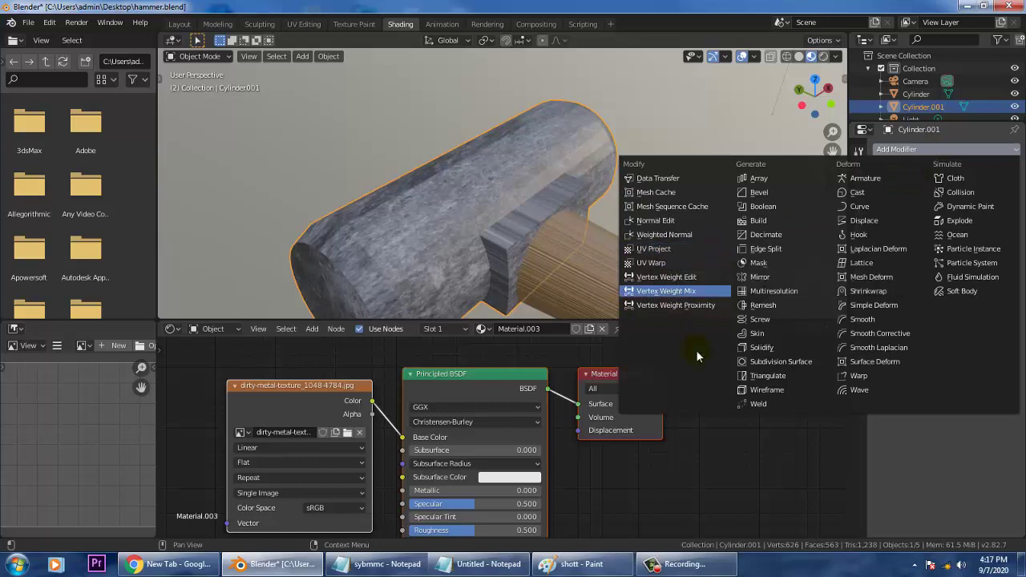
{"action": "left_click", "coordinate": [668, 265]}
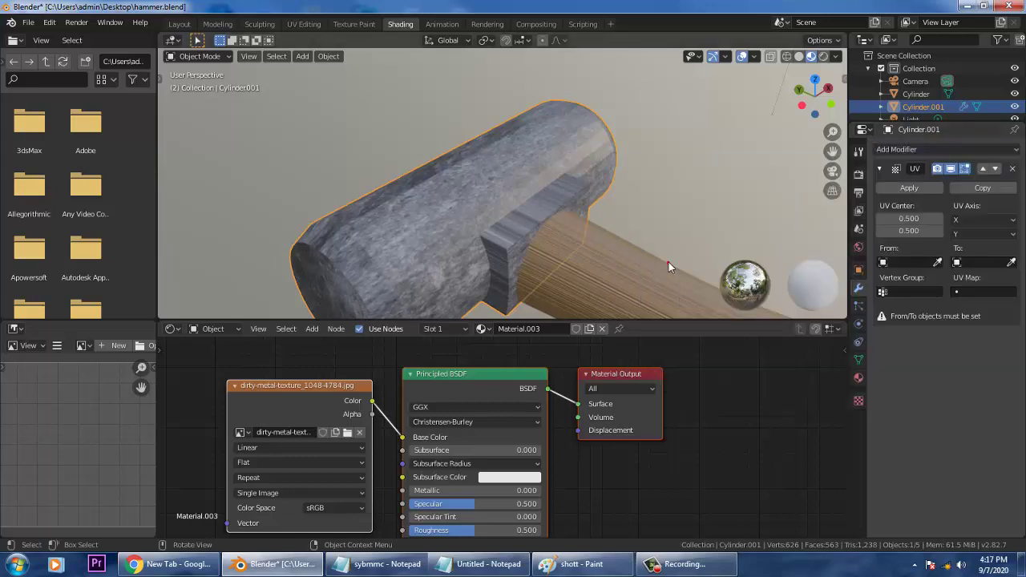
{"action": "left_click", "coordinate": [480, 205]}
{"action": "scroll", "coordinate": [559, 194], "scroll_direction": "down", "scroll_amount": 2}
{"action": "scroll", "coordinate": [543, 202], "scroll_direction": "up", "scroll_amount": 2}
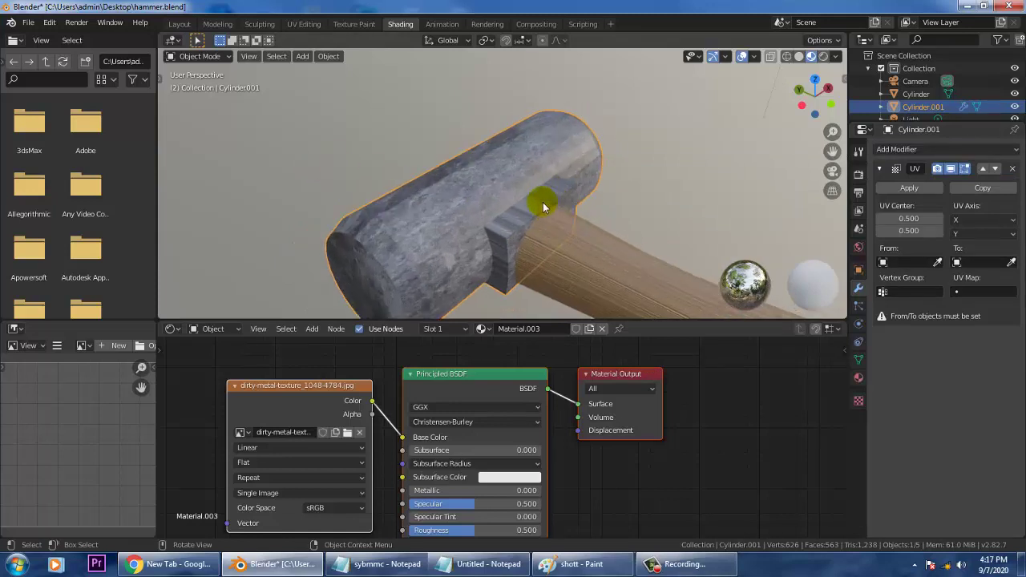
{"action": "left_click", "coordinate": [410, 152]}
Step: Move the Material Output node farther from the Principled BSDF and set the head material's Metallic to 0.259
{"action": "left_click", "coordinate": [830, 432]}
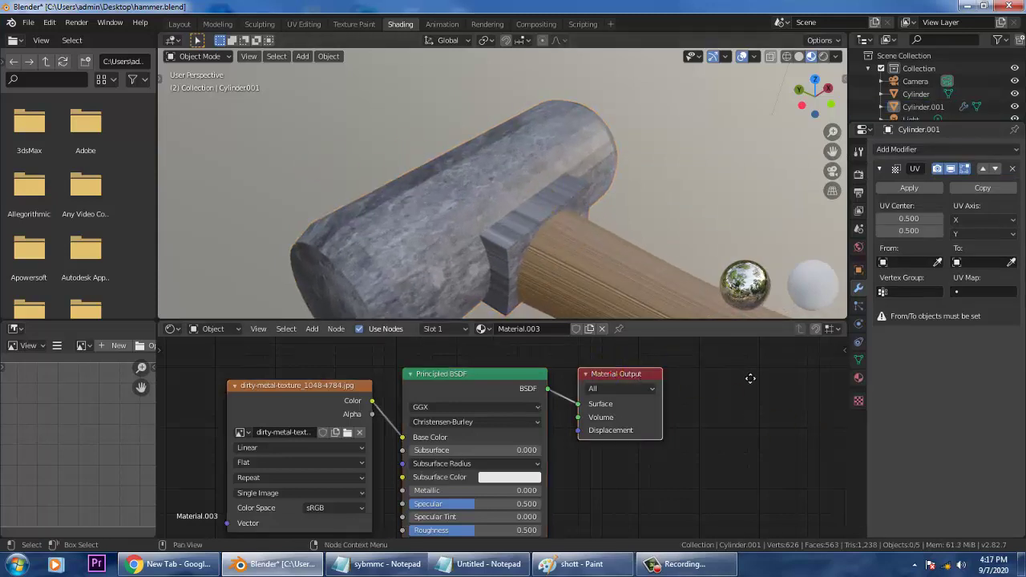
{"action": "left_click_drag", "start_coordinate": [750, 378], "coordinate": [720, 382]}
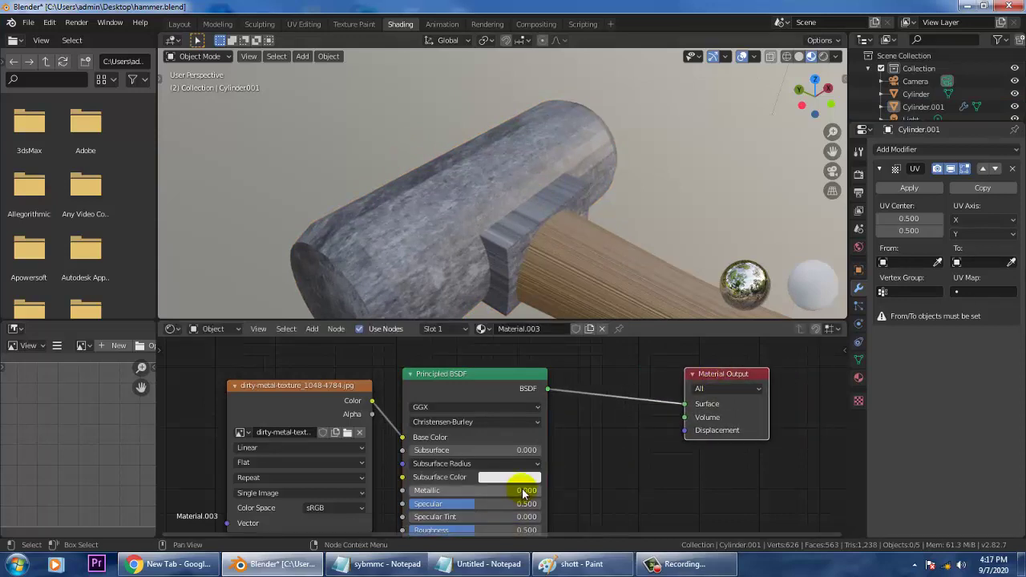
{"action": "mouse_move", "coordinate": [522, 493]}
{"action": "left_mouse_down"}
{"action": "mouse_move", "coordinate": [565, 493]}
{"action": "mouse_move", "coordinate": [493, 493]}
{"action": "mouse_move", "coordinate": [552, 493]}
{"action": "mouse_move", "coordinate": [520, 493]}
{"action": "left_mouse_up"}
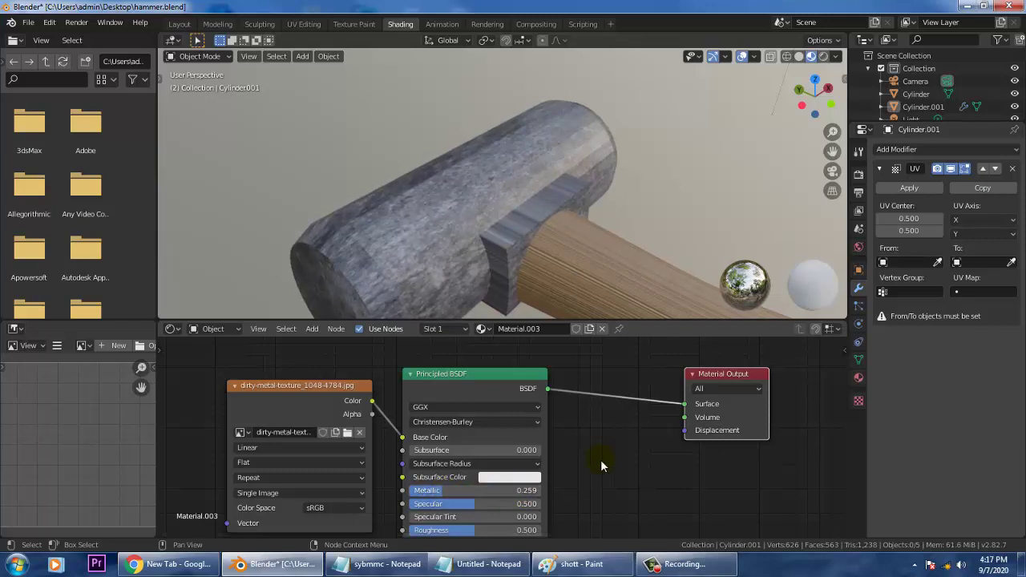
Step: Add a Displacement node, link it to the Material Output's Displacement, and feed the metal image's Color into its Height
{"action": "key", "text": "shift+a"}
{"action": "mouse_move", "coordinate": [600, 459]}
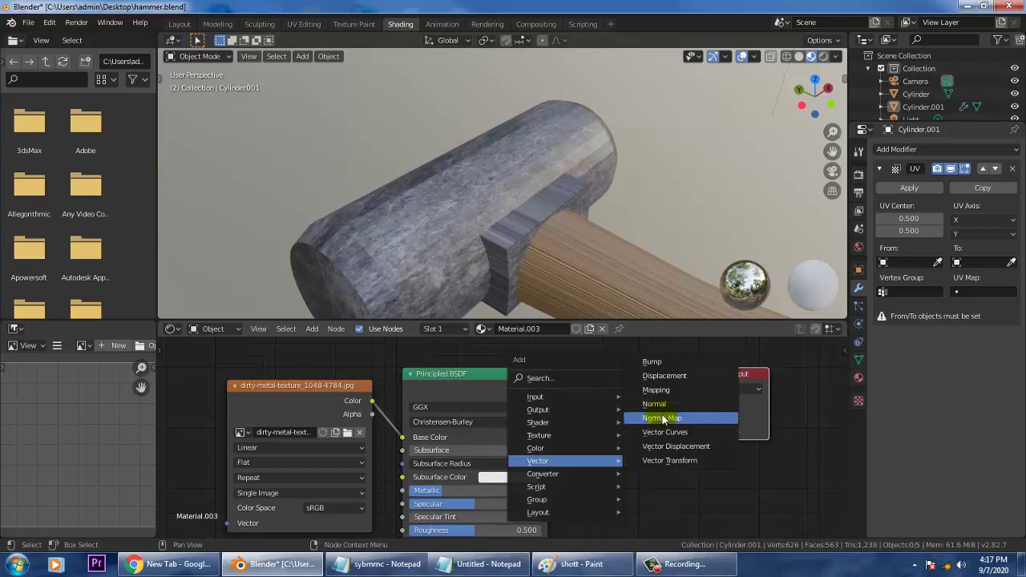
{"action": "left_click", "coordinate": [665, 376]}
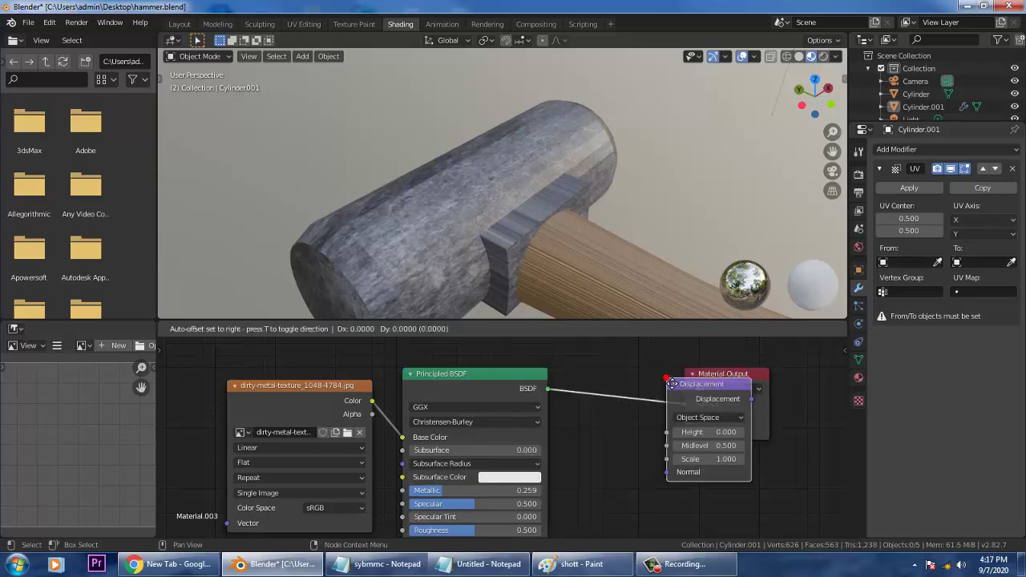
{"action": "left_click", "coordinate": [599, 424]}
{"action": "left_click_drag", "start_coordinate": [635, 431], "coordinate": [683, 430]}
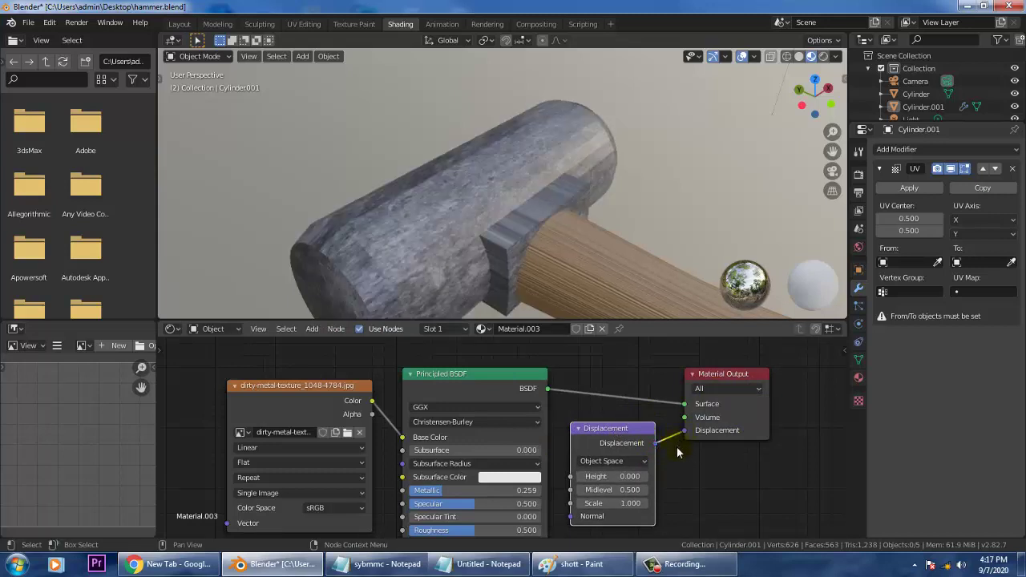
{"action": "left_click_drag", "start_coordinate": [372, 401], "coordinate": [571, 477]}
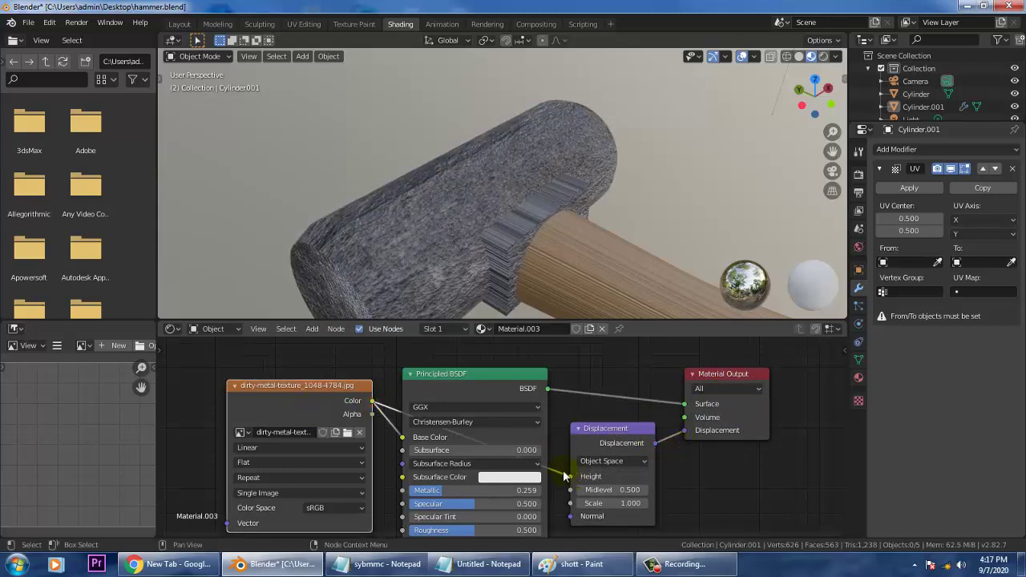
Step: Reduce the Scale of the head's Displacement node to 0.000
{"action": "left_click", "coordinate": [634, 502]}
{"action": "type", "text": "0.4"}
{"action": "key", "text": "Return"}
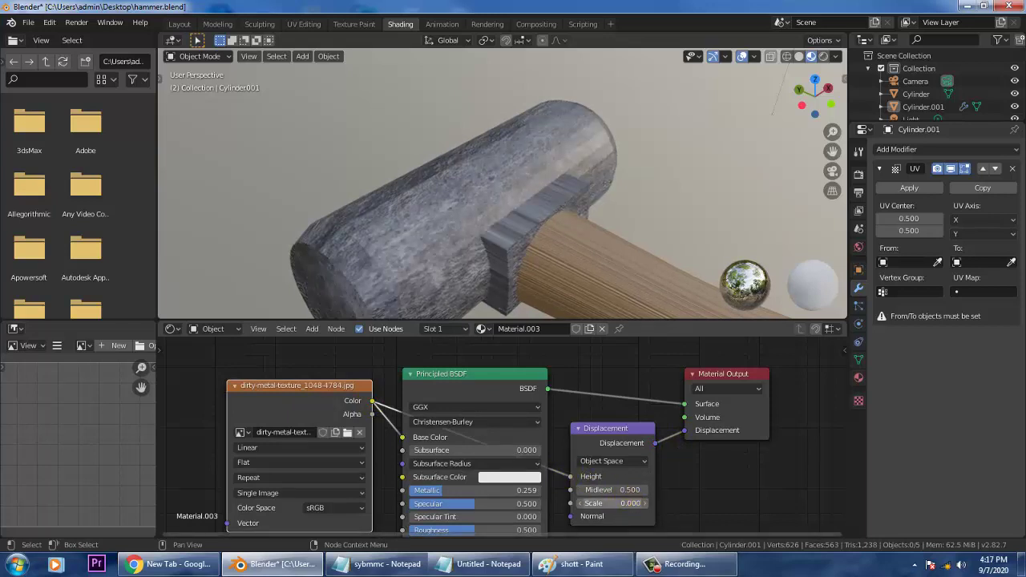
{"action": "left_click_drag", "start_coordinate": [630, 503], "coordinate": [627, 503]}
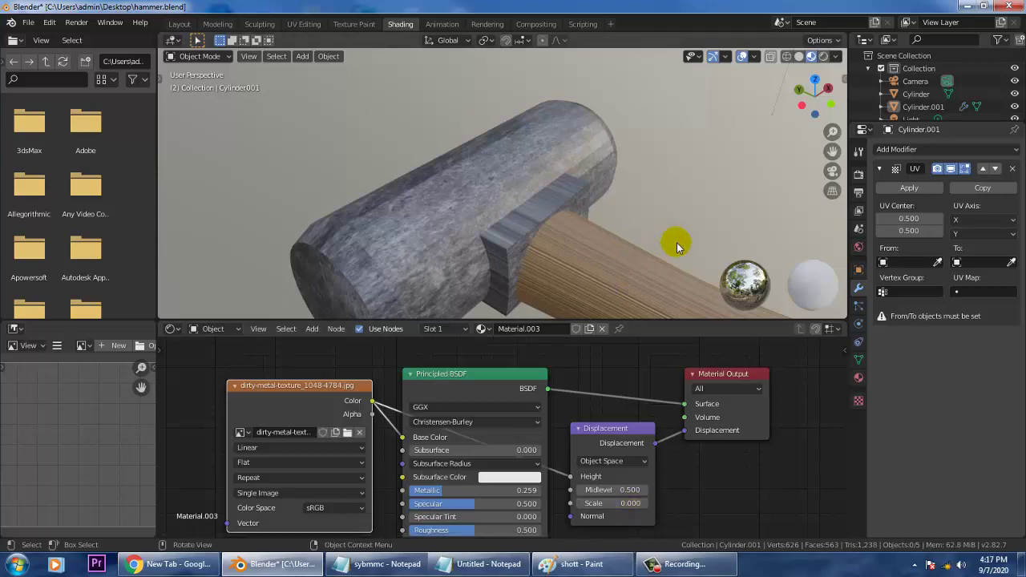
Step: Switch the viewport to Rendered shading and examine the hammer's metal head and wooden handle from several angles
{"action": "middle_click_drag", "start_coordinate": [677, 242], "coordinate": [541, 242]}
{"action": "scroll", "coordinate": [634, 229], "scroll_direction": "down", "scroll_amount": 3}
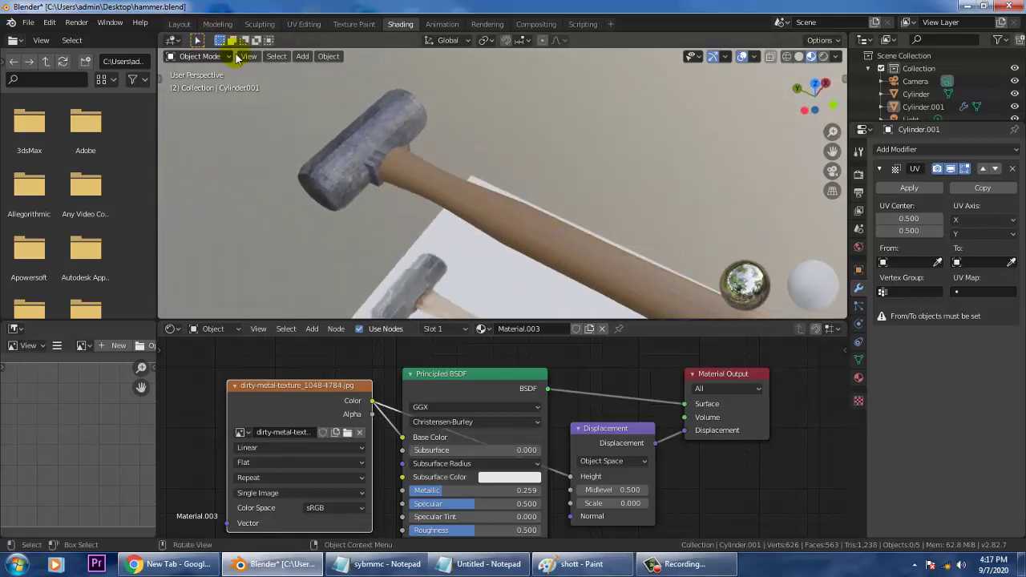
{"action": "left_click", "coordinate": [823, 56]}
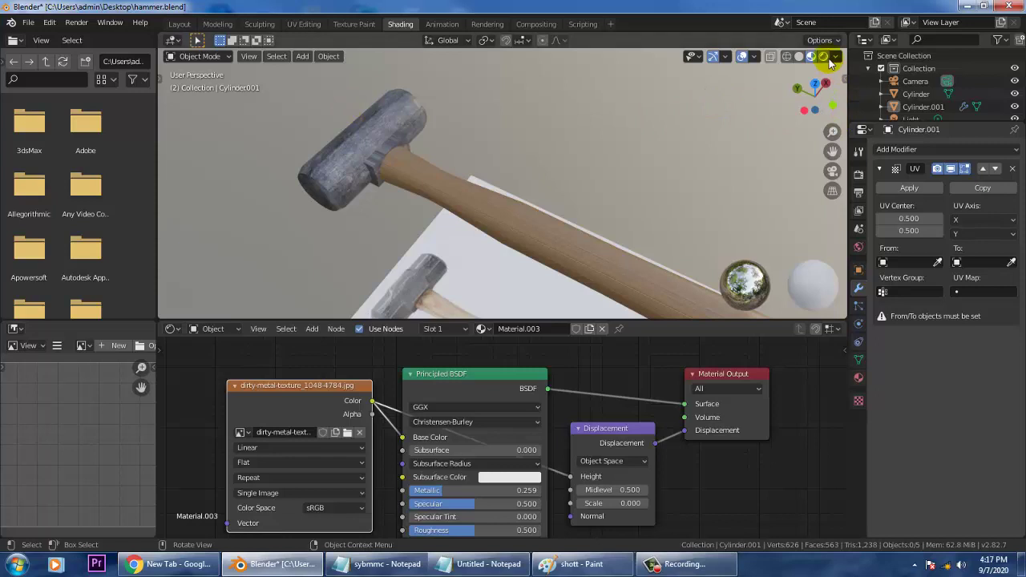
{"action": "left_click", "coordinate": [823, 57]}
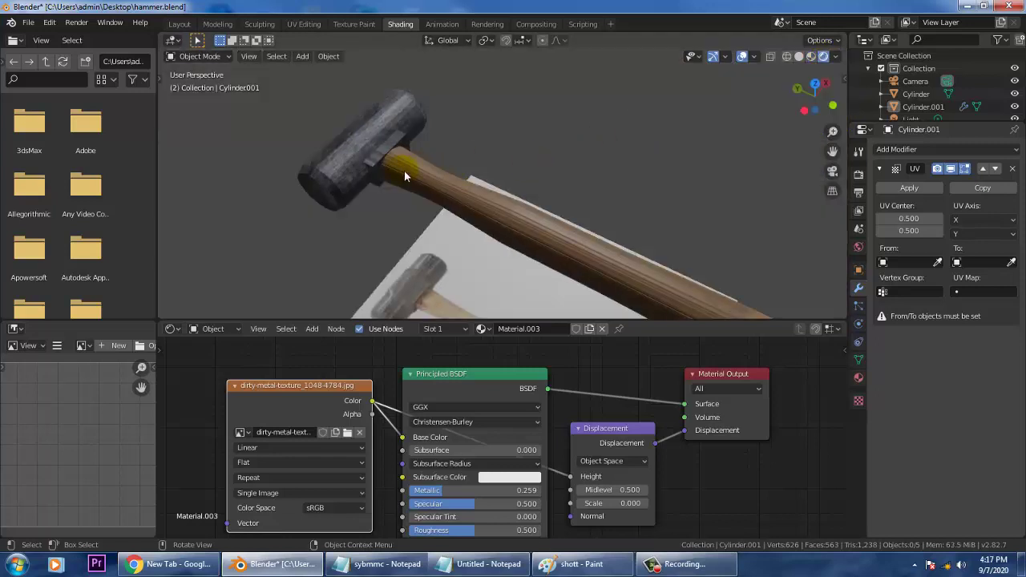
{"action": "middle_click_drag", "start_coordinate": [404, 171], "coordinate": [536, 141]}
{"action": "middle_click_drag", "start_coordinate": [413, 150], "coordinate": [515, 208]}
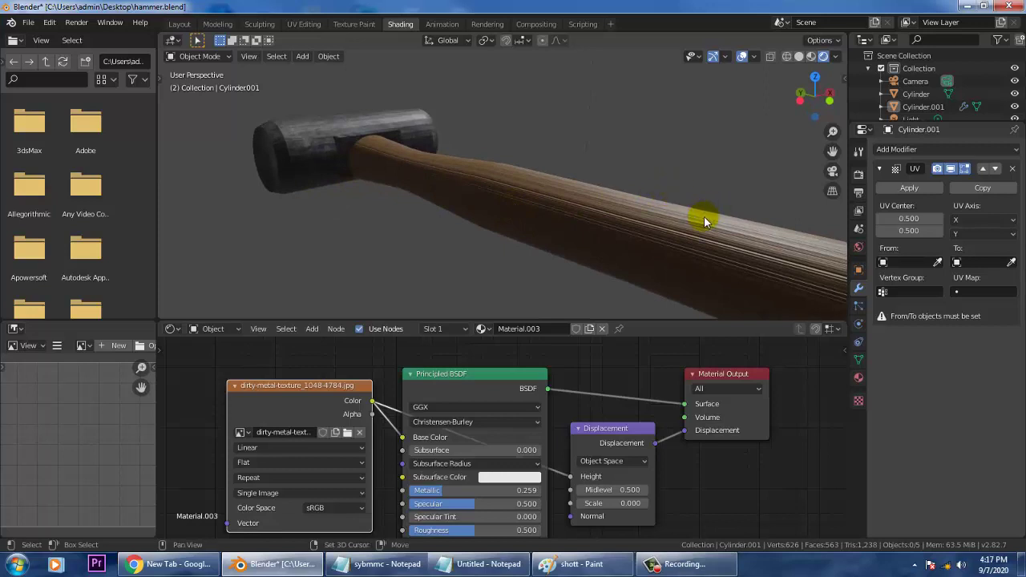
{"action": "middle_click_drag", "start_coordinate": [704, 215], "coordinate": [624, 194]}
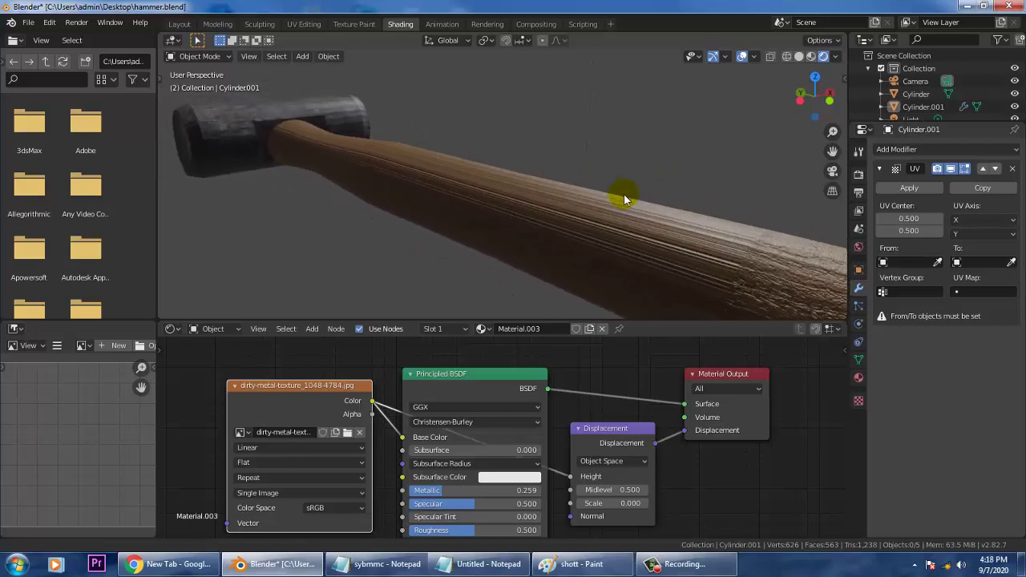
{"action": "scroll", "coordinate": [605, 188], "scroll_direction": "down", "scroll_amount": 3}
{"action": "scroll", "coordinate": [593, 215], "scroll_direction": "up", "scroll_amount": 5}
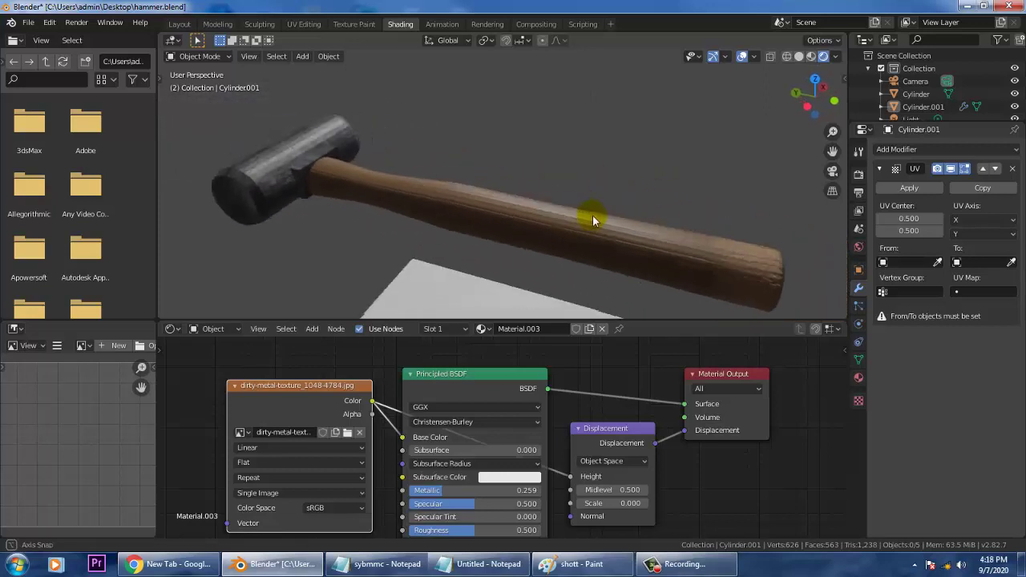
Step: Select the handle and try adjusting the Metallic value of its wood material
{"action": "left_click", "coordinate": [637, 235]}
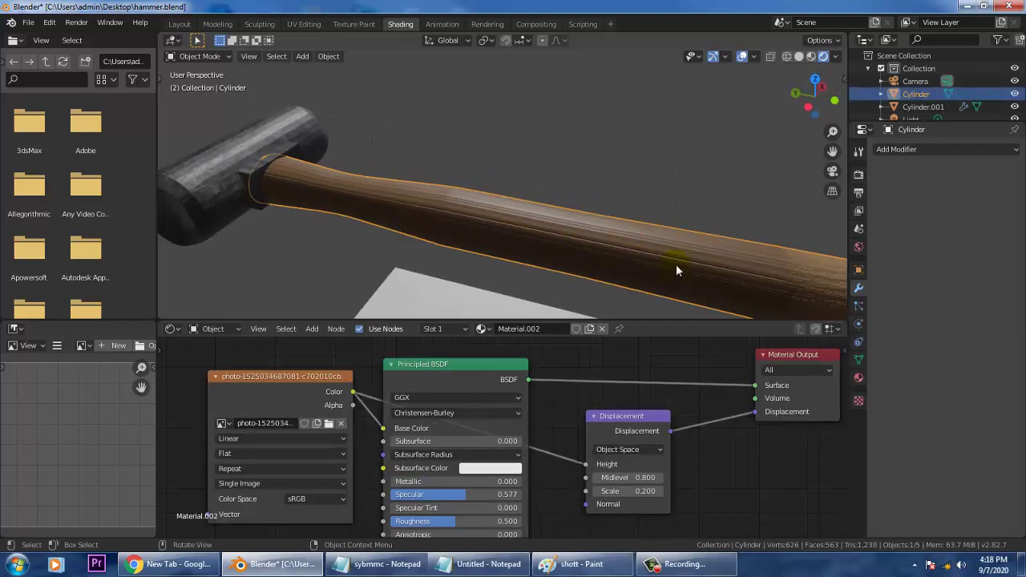
{"action": "mouse_move", "coordinate": [586, 271]}
{"action": "middle_mouse_down"}
{"action": "mouse_move", "coordinate": [564, 57]}
{"action": "mouse_move", "coordinate": [569, 315]}
{"action": "mouse_move", "coordinate": [576, 260]}
{"action": "middle_mouse_up"}
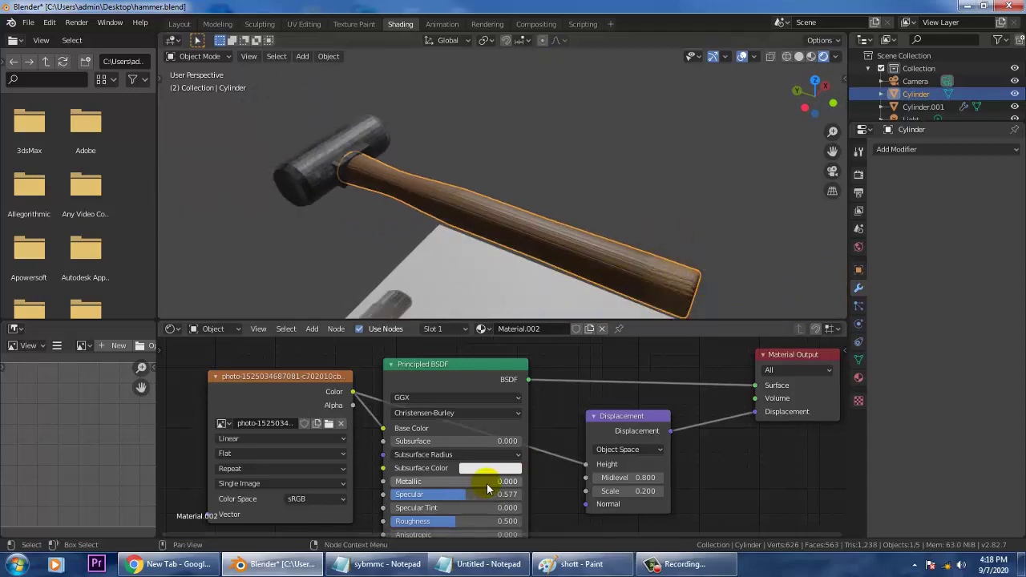
{"action": "mouse_move", "coordinate": [492, 481]}
{"action": "left_mouse_down"}
{"action": "mouse_move", "coordinate": [445, 480]}
{"action": "mouse_move", "coordinate": [471, 480]}
{"action": "left_mouse_up"}
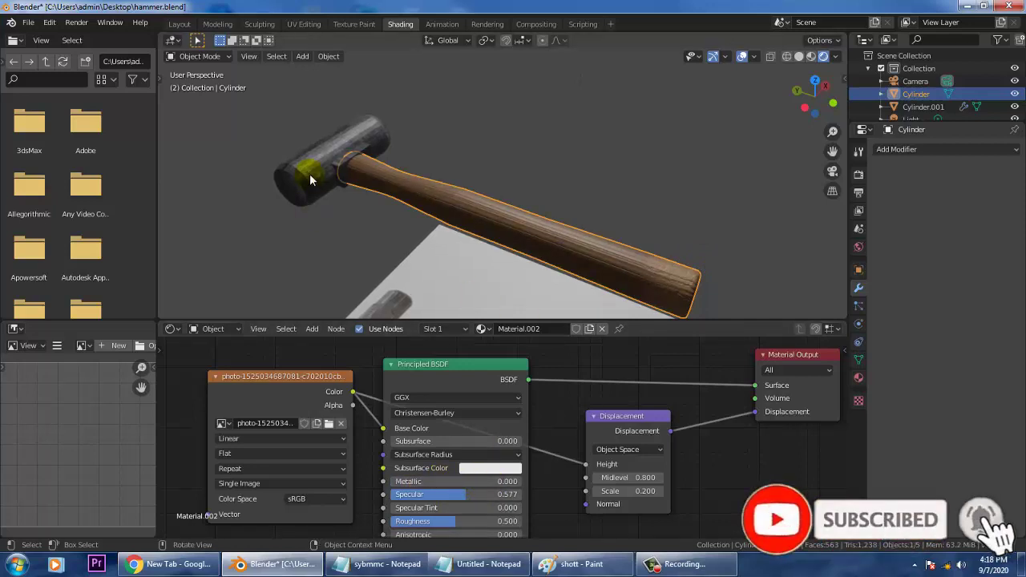
Step: Select the hammer head and set its material's Metallic to 0.418
{"action": "left_click", "coordinate": [309, 173]}
{"action": "mouse_move", "coordinate": [469, 491]}
{"action": "left_mouse_down"}
{"action": "mouse_move", "coordinate": [483, 490]}
{"action": "mouse_move", "coordinate": [449, 490]}
{"action": "mouse_move", "coordinate": [464, 490]}
{"action": "left_mouse_up"}
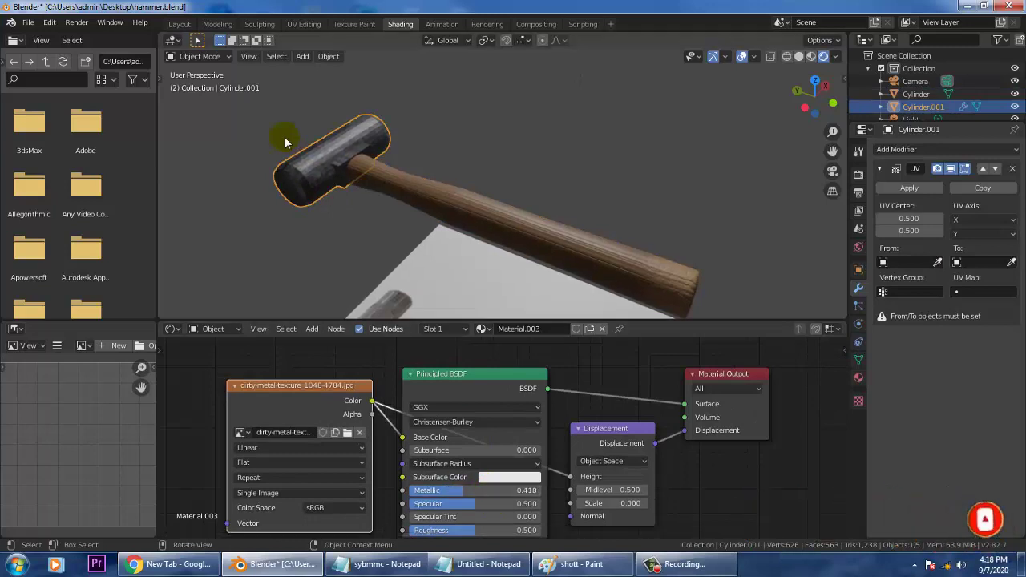
Step: Look at the render result in the Rendering workspace and return to the Layout workspace
{"action": "left_click", "coordinate": [486, 24]}
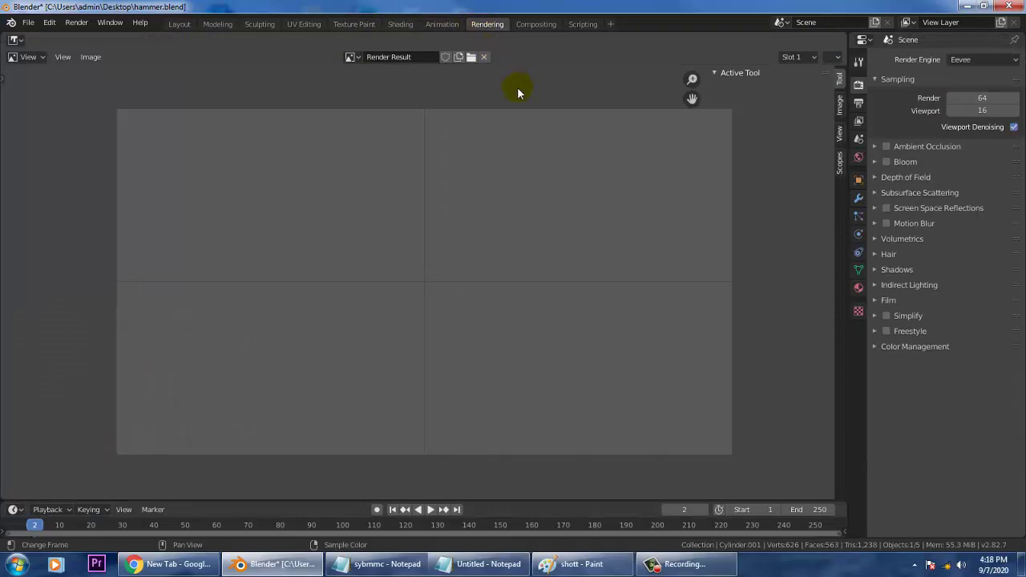
{"action": "left_click", "coordinate": [406, 57]}
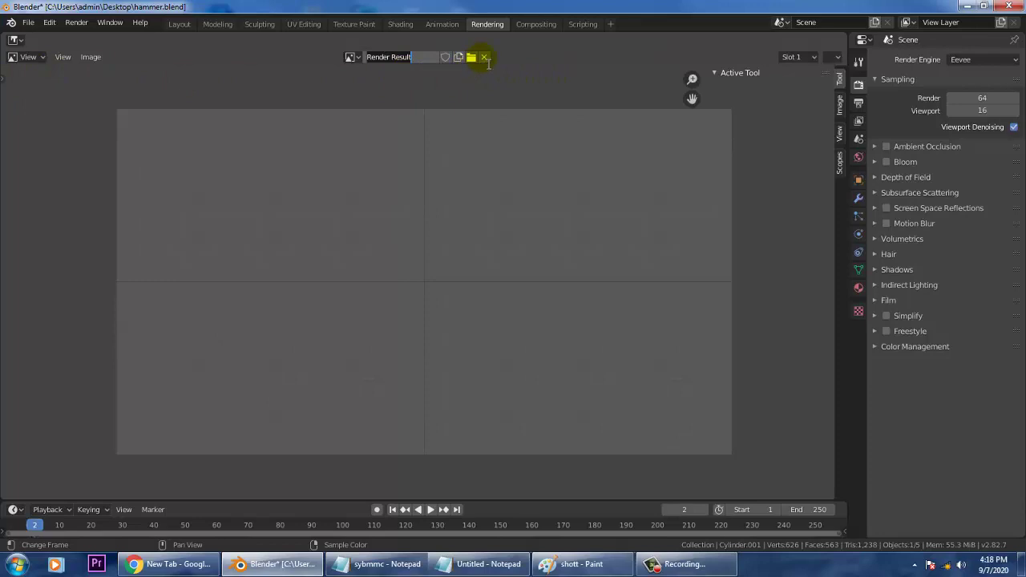
{"action": "left_click", "coordinate": [484, 57]}
{"action": "left_click", "coordinate": [181, 24]}
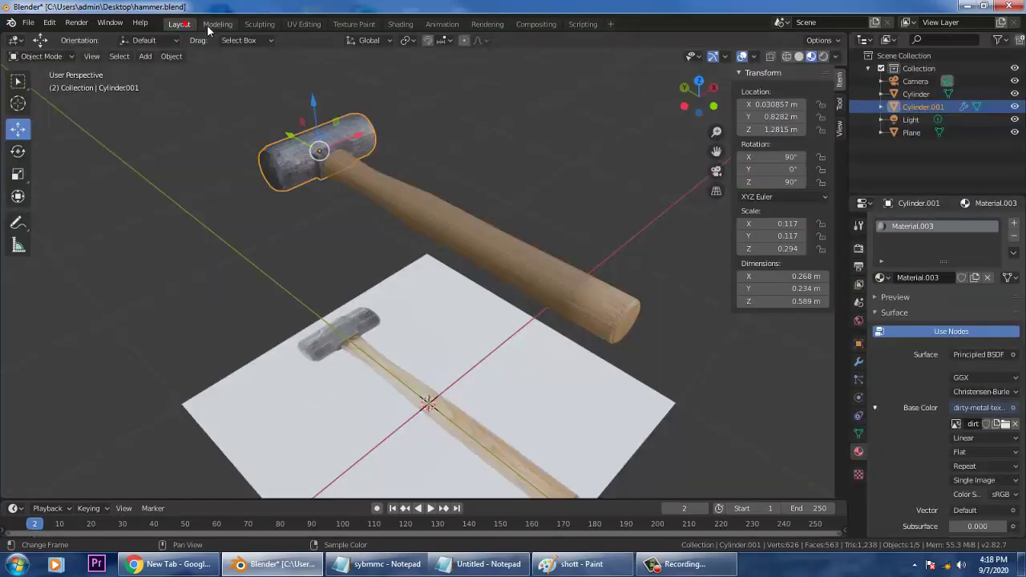
Step: Select the hammer's wooden handle and view it up close
{"action": "left_click", "coordinate": [427, 163]}
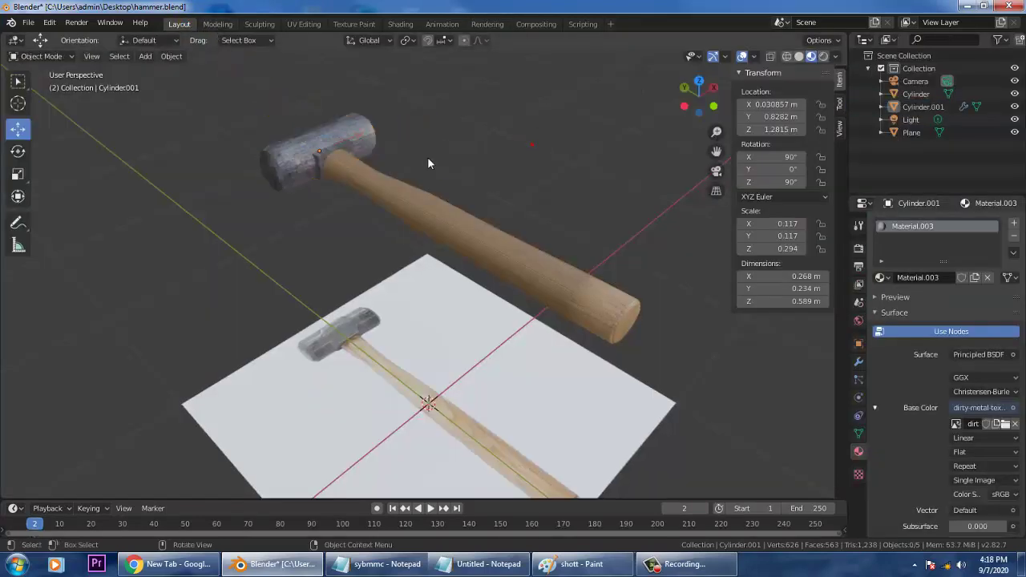
{"action": "left_click", "coordinate": [335, 146]}
{"action": "left_click", "coordinate": [416, 207]}
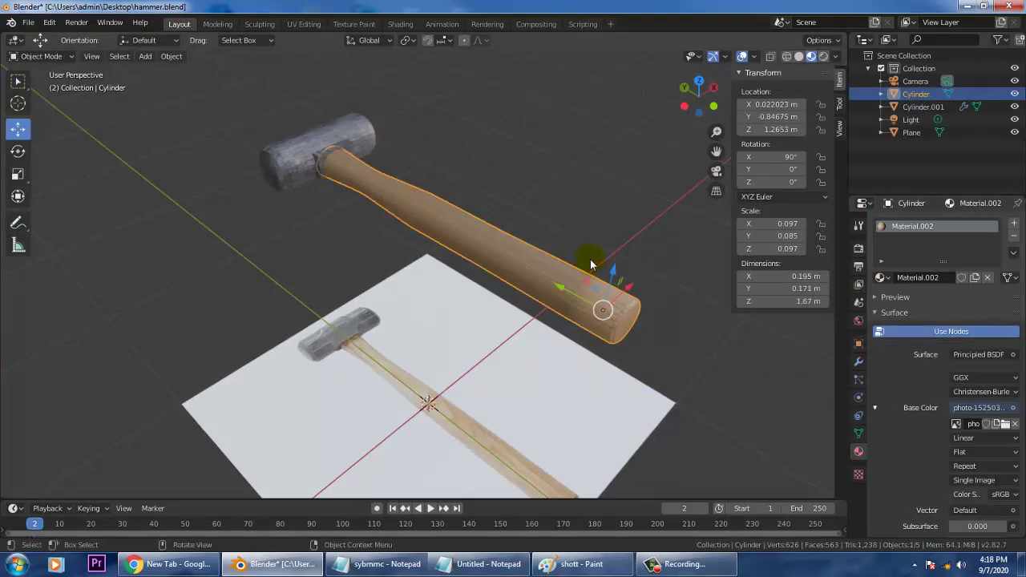
{"action": "scroll", "coordinate": [590, 258], "scroll_direction": "up", "scroll_amount": 4}
{"action": "scroll", "coordinate": [722, 345], "scroll_direction": "down", "scroll_amount": 3}
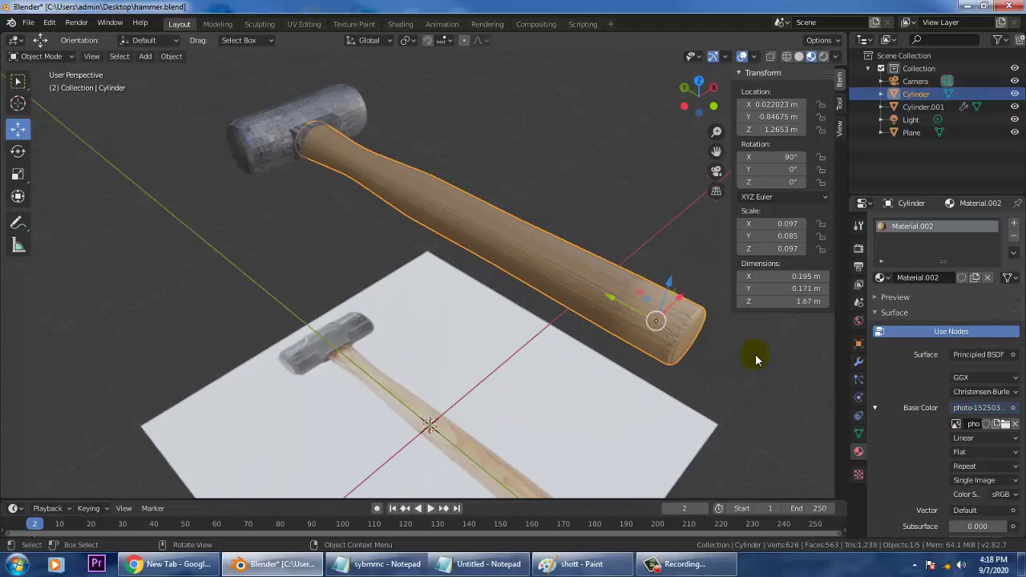
Step: Create a blank 1024 × 1024 px image named Untitled in the Rendering workspace and play the timeline, stopping at frame 22
{"action": "left_click", "coordinate": [499, 26]}
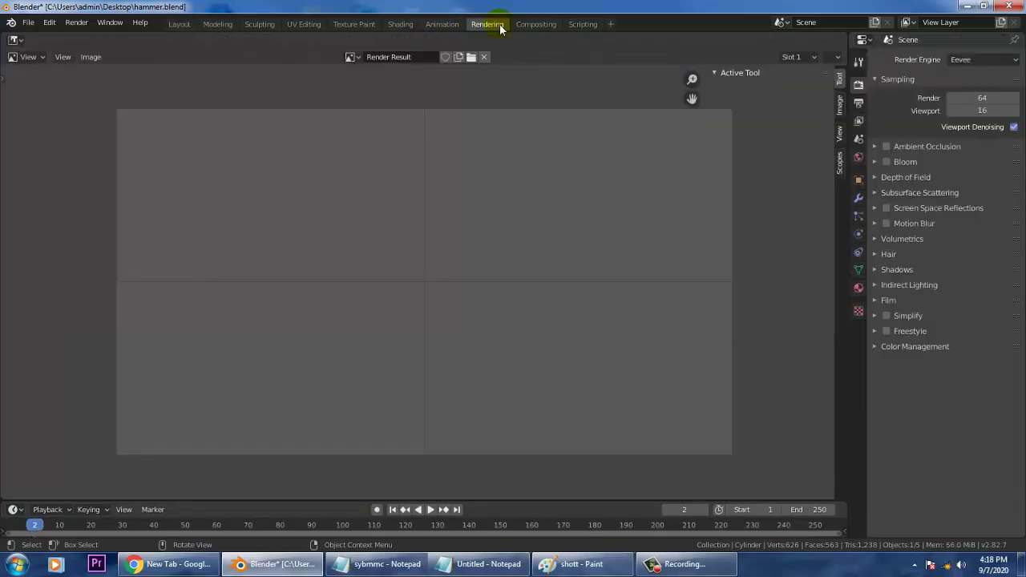
{"action": "left_click", "coordinate": [94, 58]}
{"action": "left_click", "coordinate": [128, 72]}
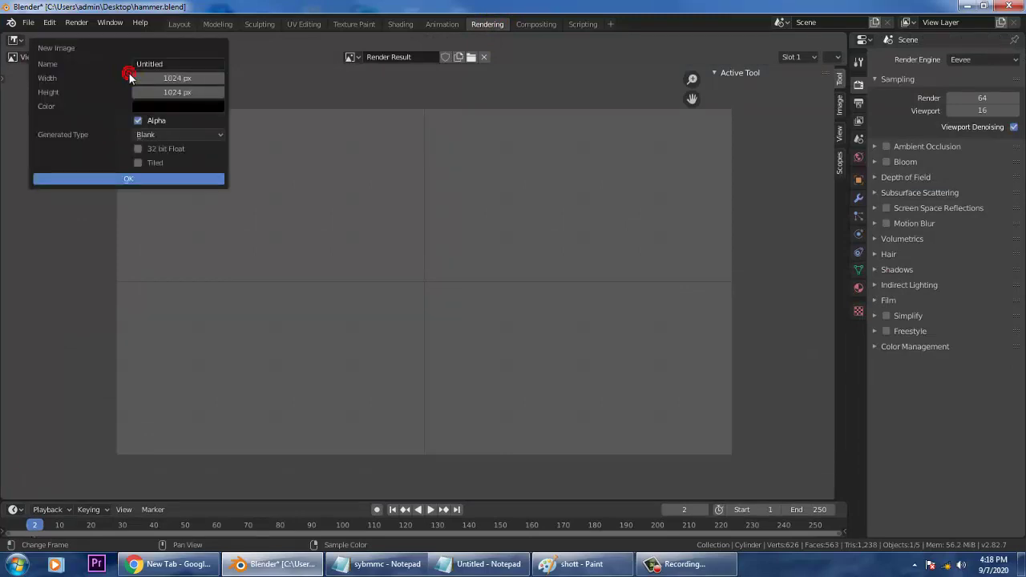
{"action": "left_click", "coordinate": [134, 178]}
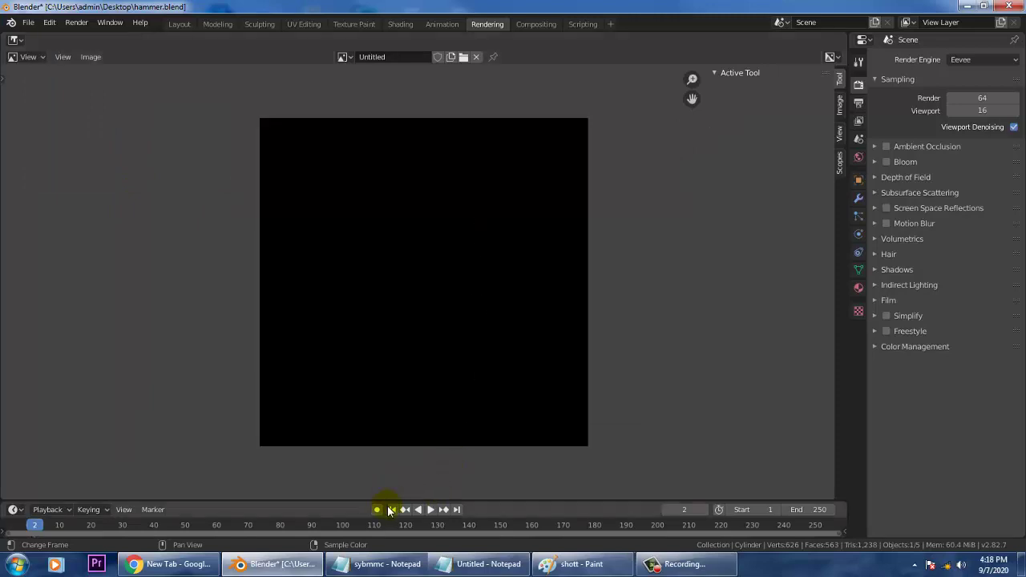
{"action": "left_click", "coordinate": [430, 510]}
{"action": "left_click", "coordinate": [426, 510]}
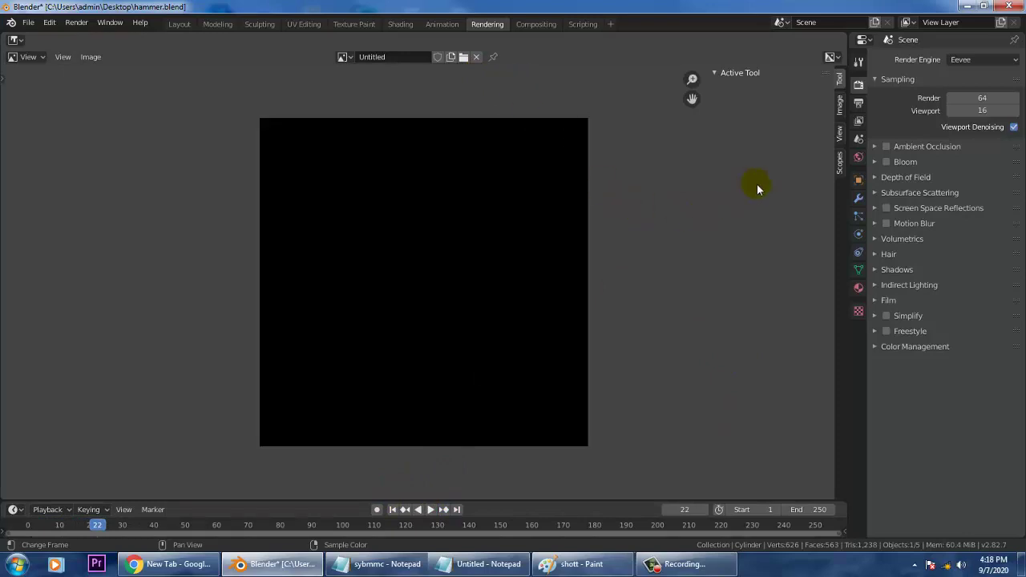
{"action": "left_click", "coordinate": [35, 58]}
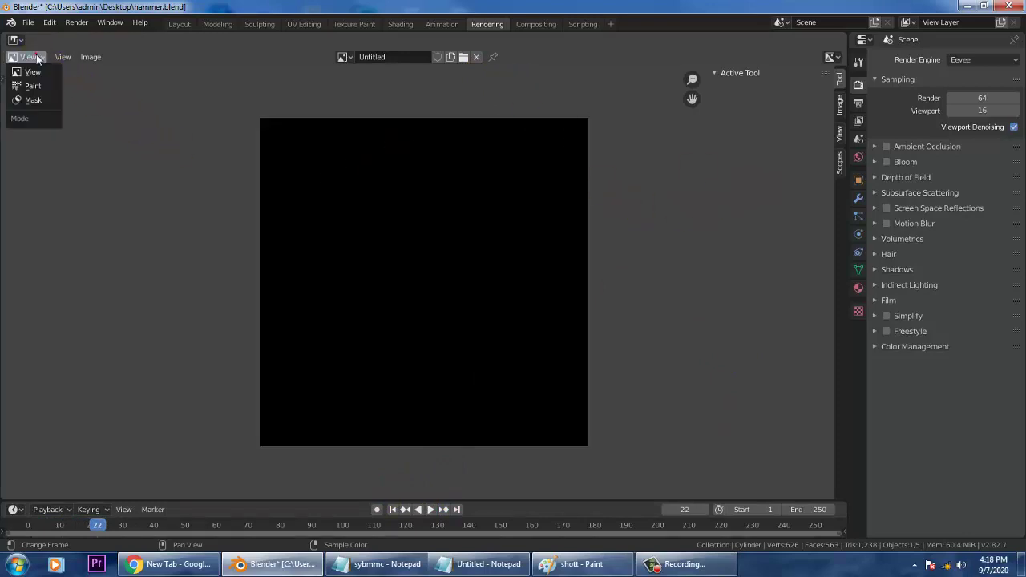
{"action": "left_click", "coordinate": [61, 56]}
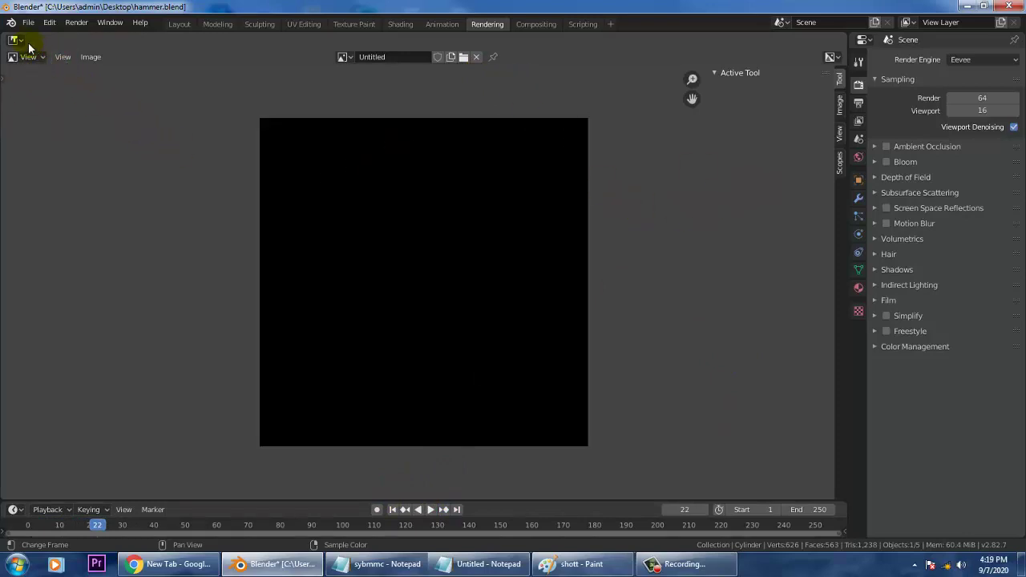
{"action": "left_click", "coordinate": [373, 58]}
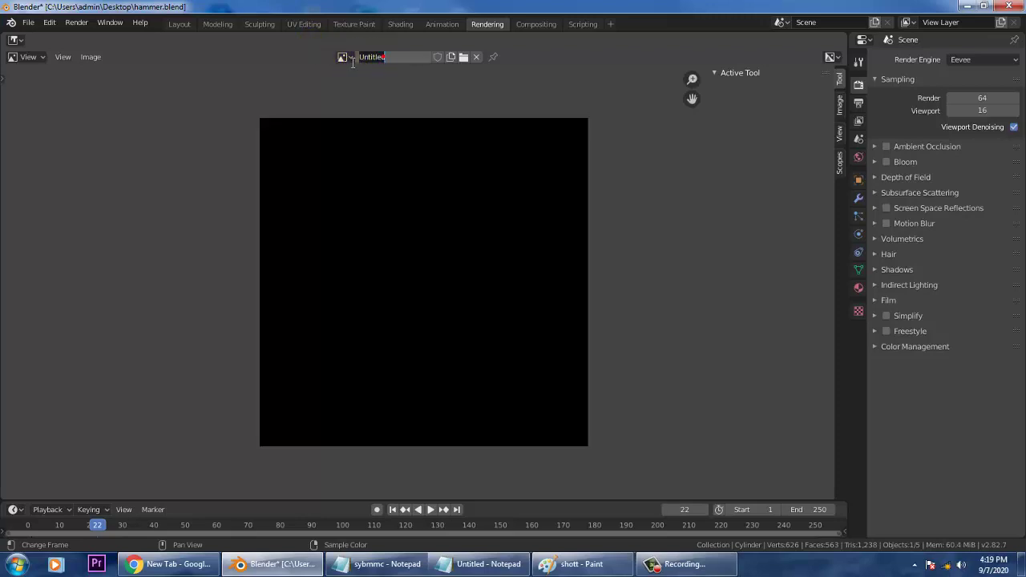
{"action": "left_click", "coordinate": [344, 59]}
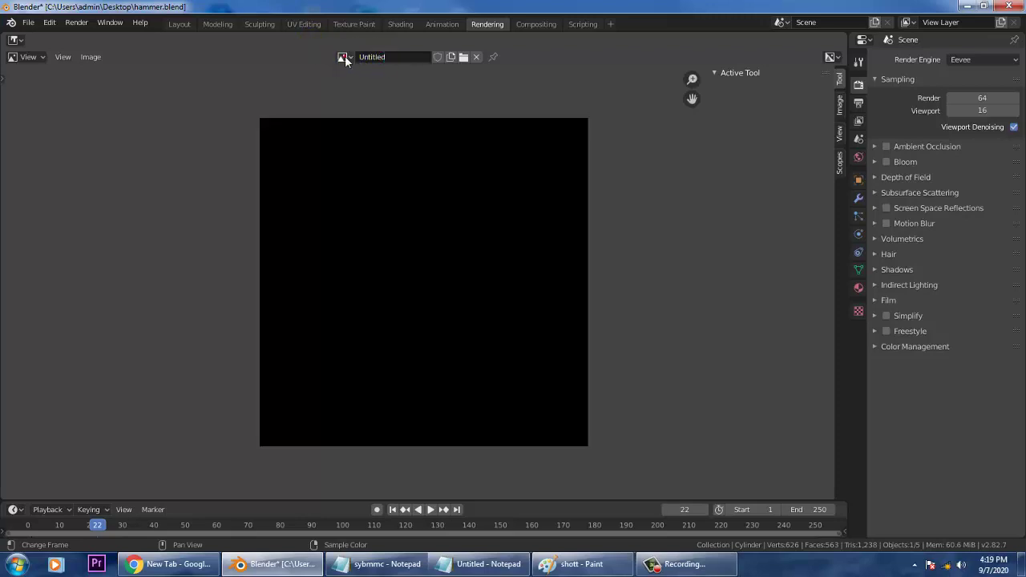
Step: Select the hammer head and handle together in the Layout workspace and examine both textured parts from different distances and angles
{"action": "left_click", "coordinate": [193, 24]}
{"action": "left_click", "coordinate": [280, 129]}
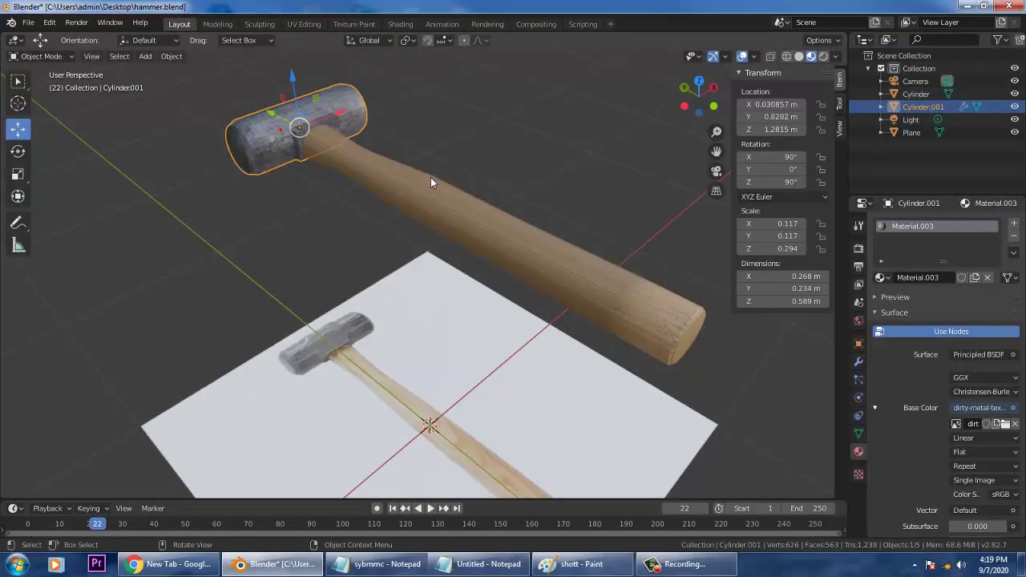
{"action": "left_click", "coordinate": [429, 186]}
{"action": "scroll", "coordinate": [465, 218], "scroll_direction": "up", "scroll_amount": 5}
{"action": "scroll", "coordinate": [545, 227], "scroll_direction": "down", "scroll_amount": 6}
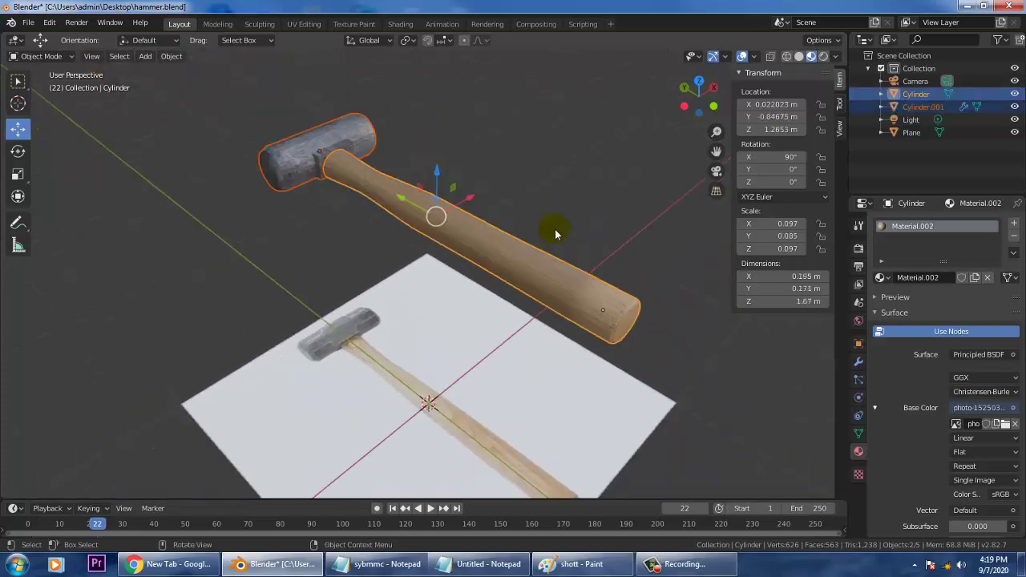
{"action": "scroll", "coordinate": [593, 248], "scroll_direction": "up", "scroll_amount": 3}
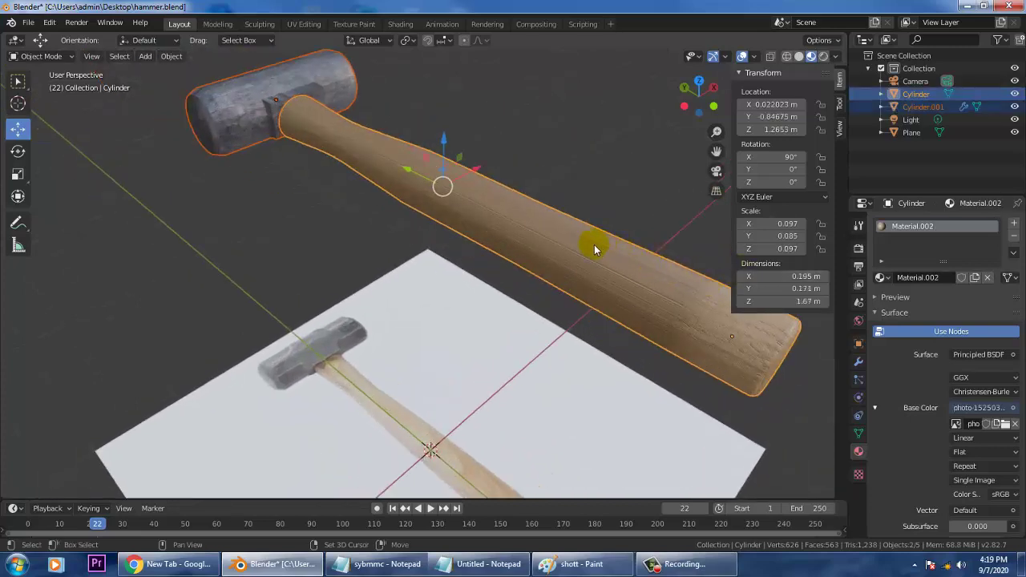
{"action": "middle_click_drag", "start_coordinate": [594, 248], "coordinate": [704, 248]}
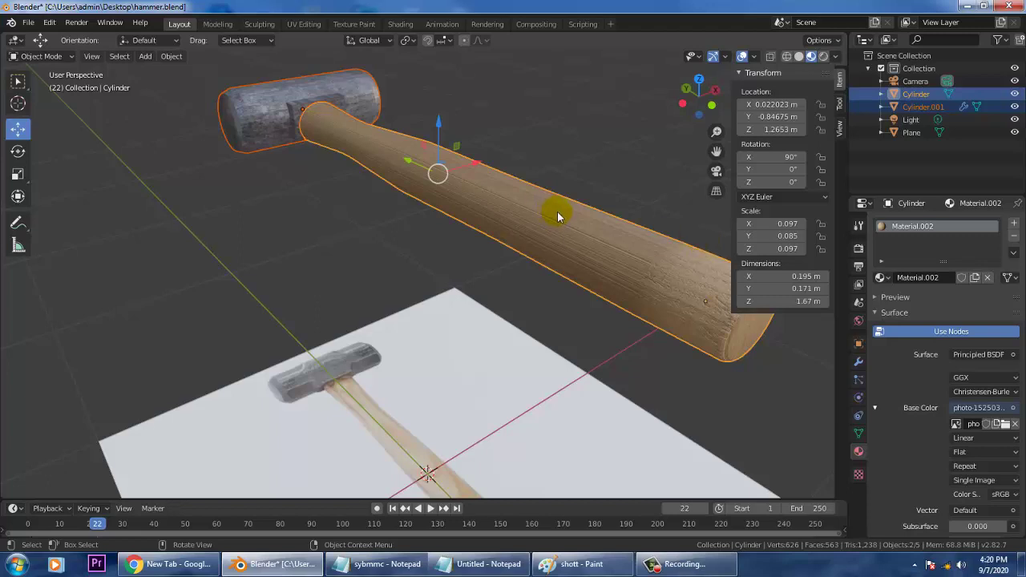
{"action": "scroll", "coordinate": [608, 205], "scroll_direction": "down", "scroll_amount": 2}
{"action": "scroll", "coordinate": [537, 239], "scroll_direction": "down", "scroll_amount": 3}
{"action": "scroll", "coordinate": [538, 243], "scroll_direction": "up", "scroll_amount": 2}
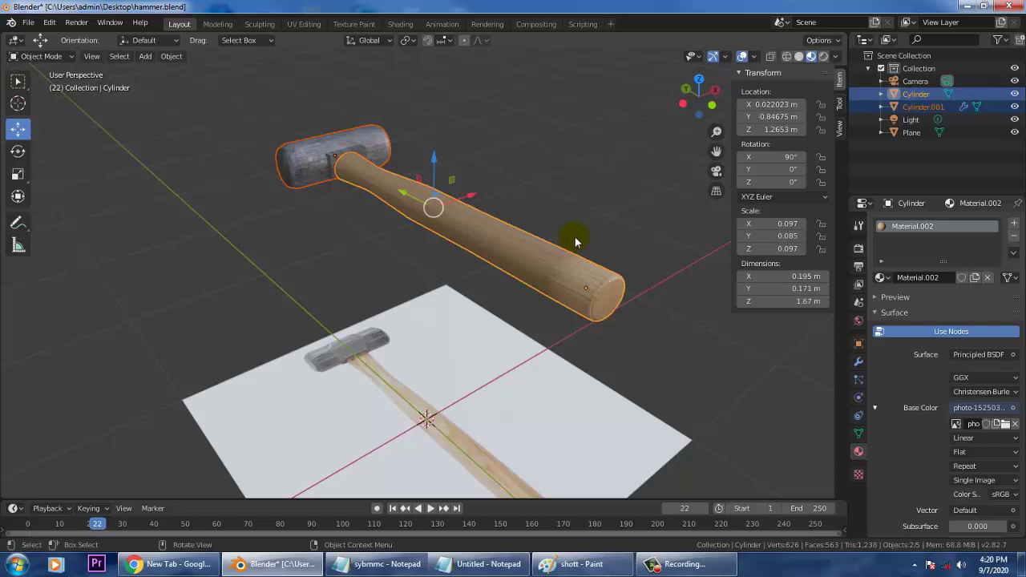
Step: Select only the handle and choose its wood photo as the image in the UV Editing workspace
{"action": "left_click", "coordinate": [556, 266]}
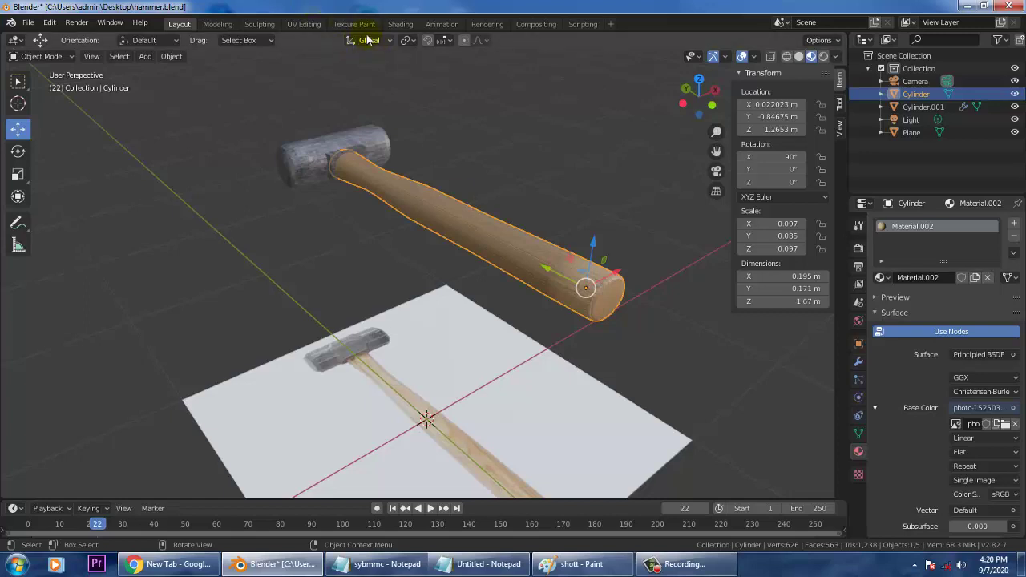
{"action": "left_click", "coordinate": [302, 24]}
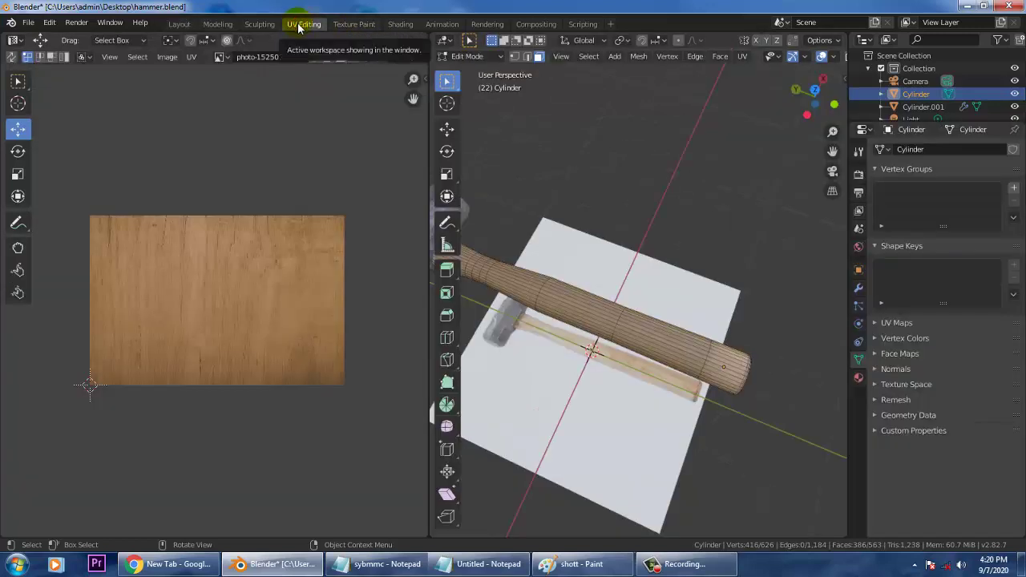
{"action": "left_click", "coordinate": [225, 57]}
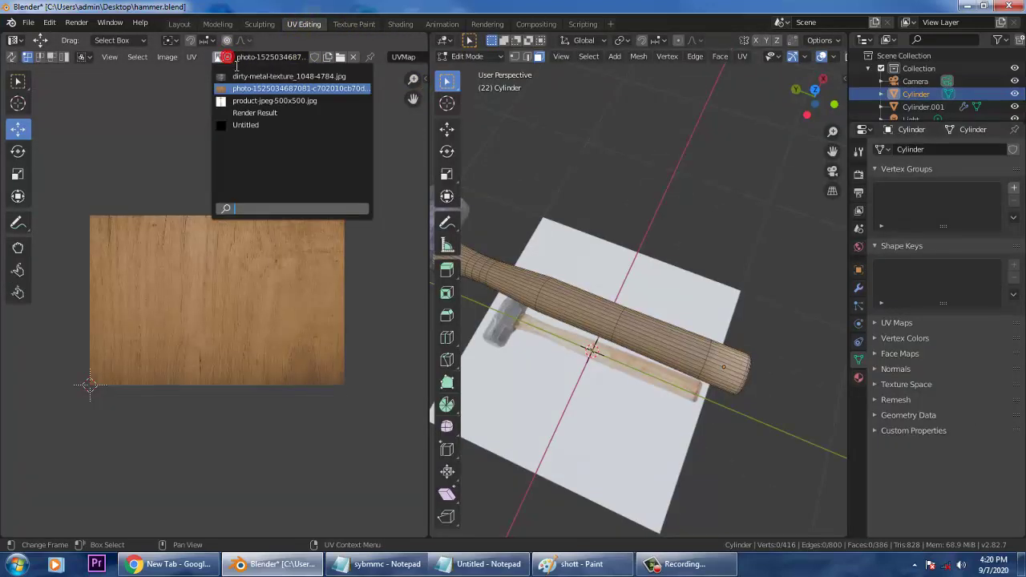
{"action": "left_click", "coordinate": [246, 90]}
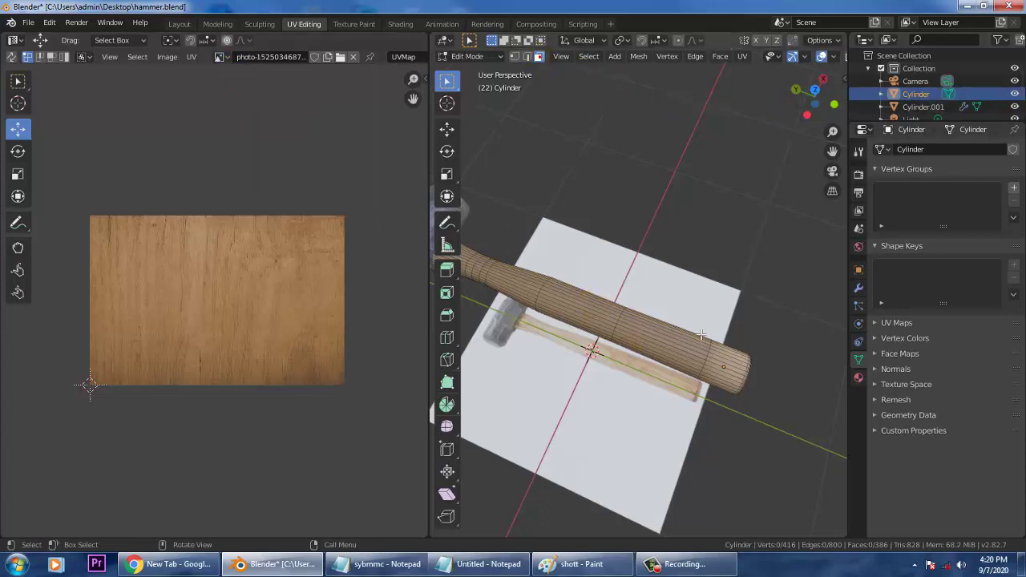
Step: Try to select all of the handle's edges with box selections from several viewing angles in edge select mode
{"action": "left_click", "coordinate": [527, 57]}
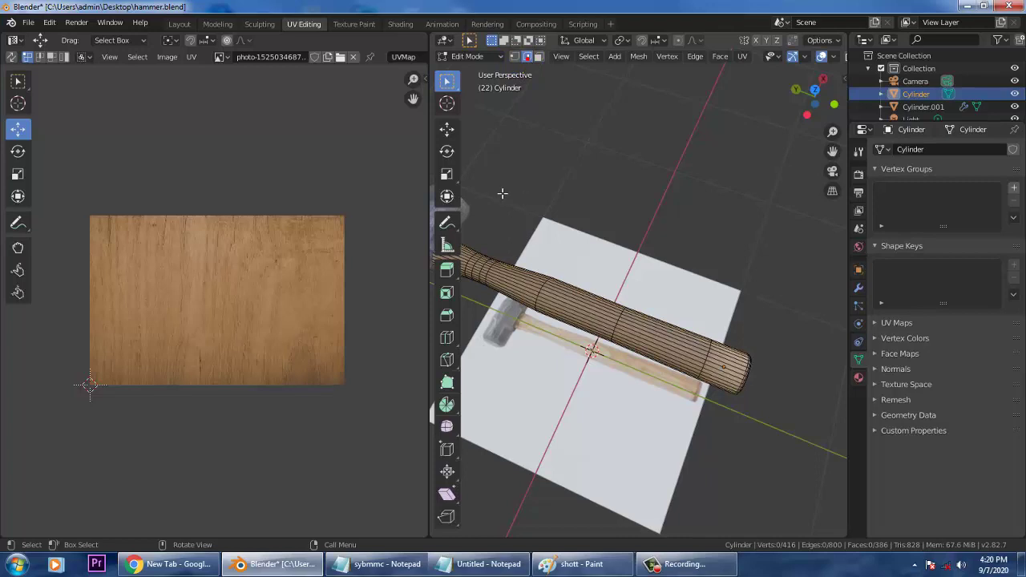
{"action": "left_click_drag", "start_coordinate": [483, 189], "coordinate": [664, 348]}
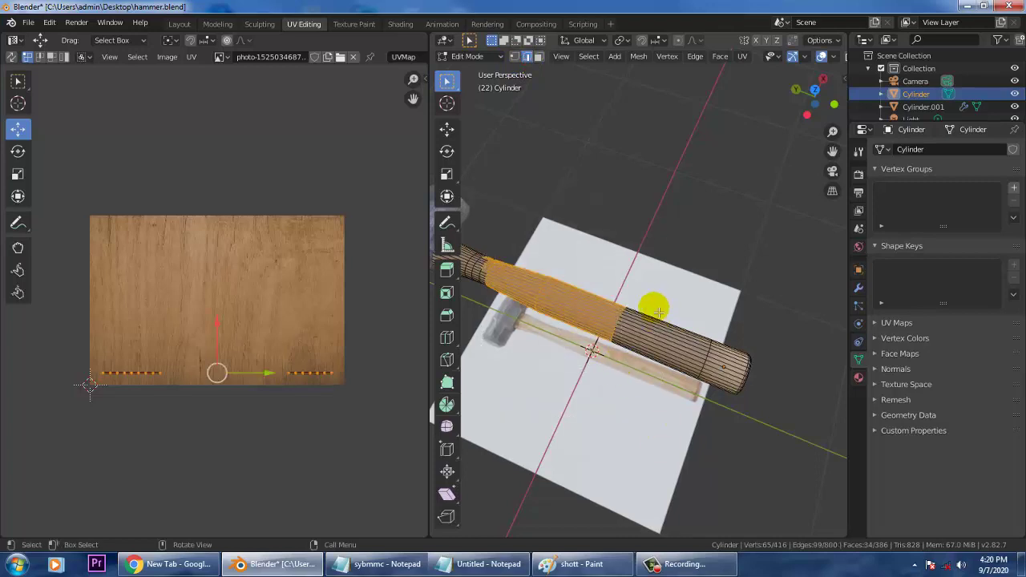
{"action": "scroll", "coordinate": [665, 258], "scroll_direction": "down", "scroll_amount": 3}
{"action": "scroll", "coordinate": [715, 301], "scroll_direction": "up", "scroll_amount": 3}
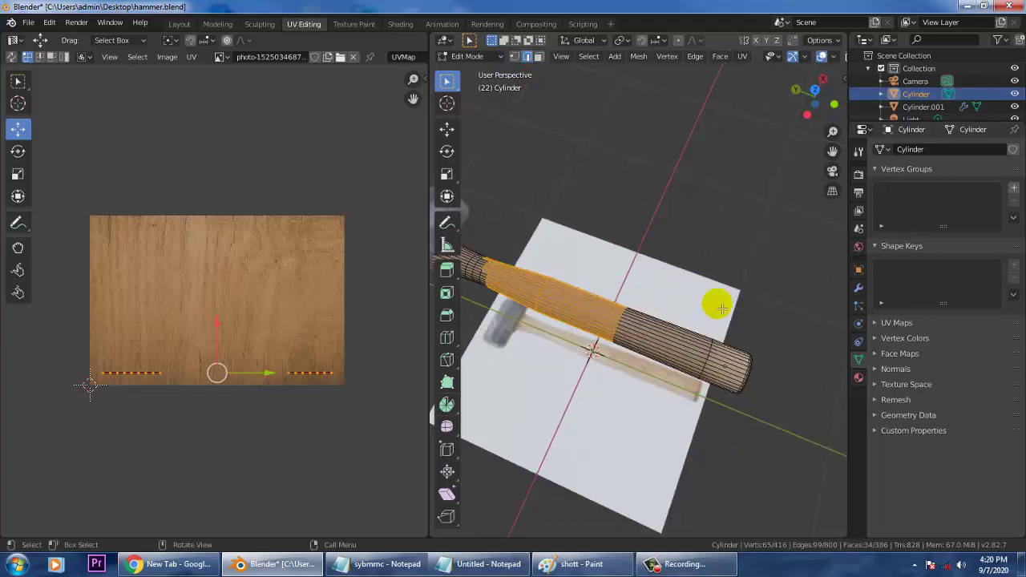
{"action": "middle_click_drag", "start_coordinate": [646, 256], "coordinate": [681, 283]}
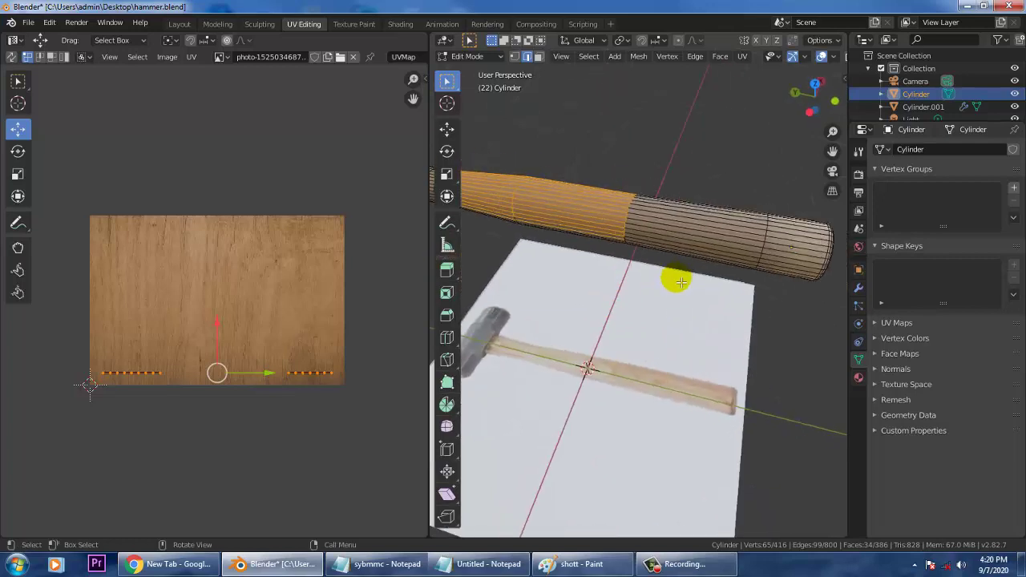
{"action": "scroll", "coordinate": [662, 287], "scroll_direction": "down", "scroll_amount": 7}
{"action": "scroll", "coordinate": [639, 299], "scroll_direction": "up", "scroll_amount": 3}
{"action": "left_click_drag", "start_coordinate": [523, 172], "coordinate": [842, 365]}
{"action": "middle_click_drag", "start_coordinate": [623, 297], "coordinate": [646, 212]}
{"action": "left_click_drag", "start_coordinate": [538, 144], "coordinate": [795, 318]}
{"action": "middle_click_drag", "start_coordinate": [738, 313], "coordinate": [490, 276]}
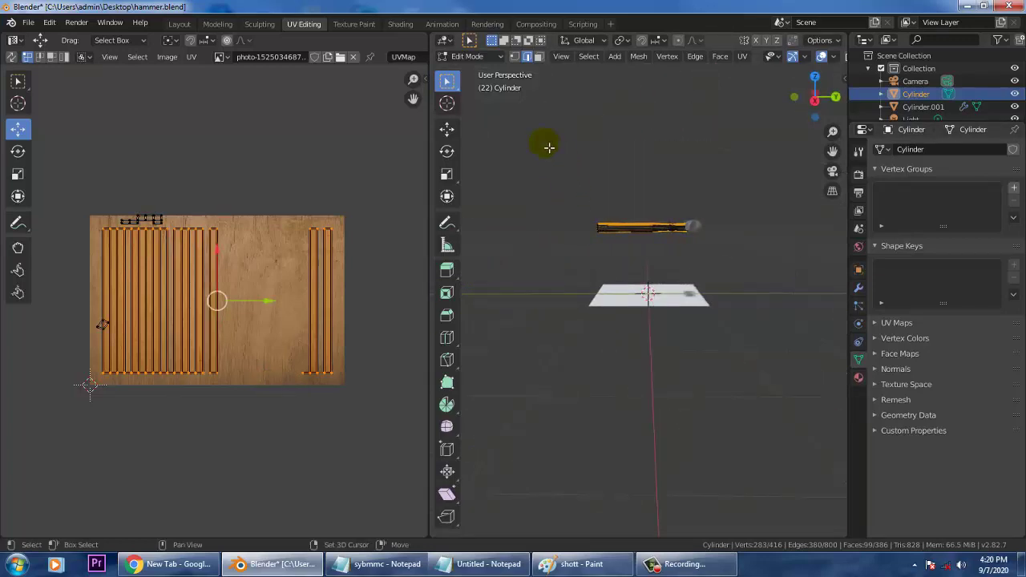
{"action": "left_click_drag", "start_coordinate": [546, 141], "coordinate": [842, 340]}
{"action": "middle_click_drag", "start_coordinate": [665, 264], "coordinate": [666, 195]}
{"action": "left_click_drag", "start_coordinate": [539, 197], "coordinate": [846, 384]}
{"action": "middle_click_drag", "start_coordinate": [847, 384], "coordinate": [632, 240]}
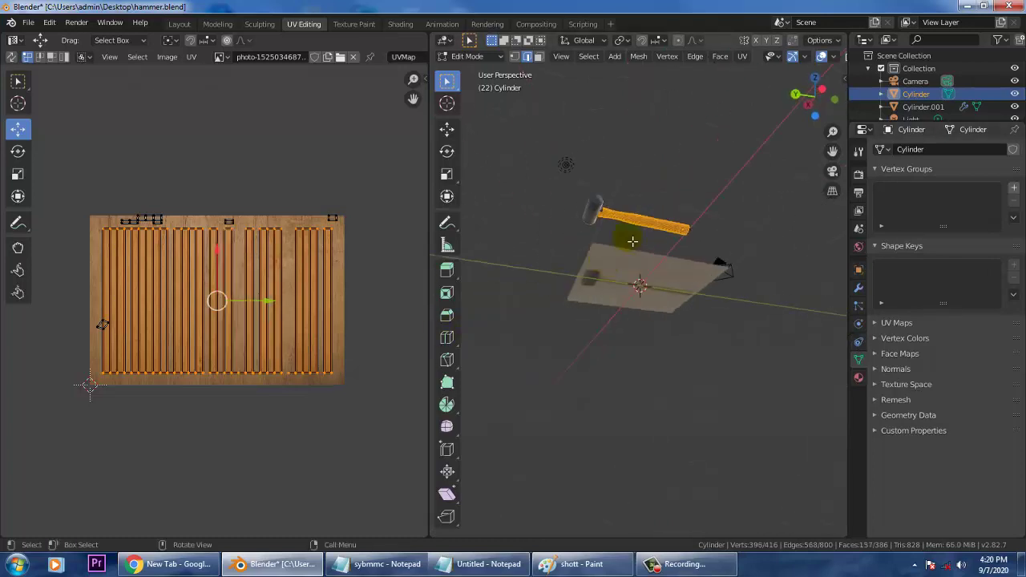
{"action": "scroll", "coordinate": [633, 241], "scroll_direction": "up", "scroll_amount": 2}
{"action": "left_click_drag", "start_coordinate": [555, 102], "coordinate": [846, 293]}
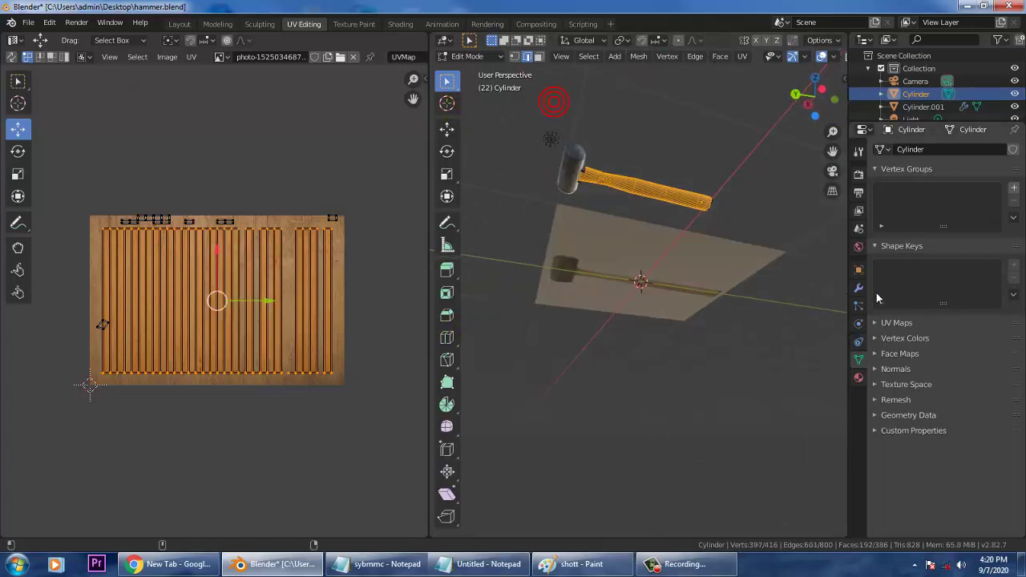
{"action": "middle_click_drag", "start_coordinate": [679, 248], "coordinate": [523, 80]}
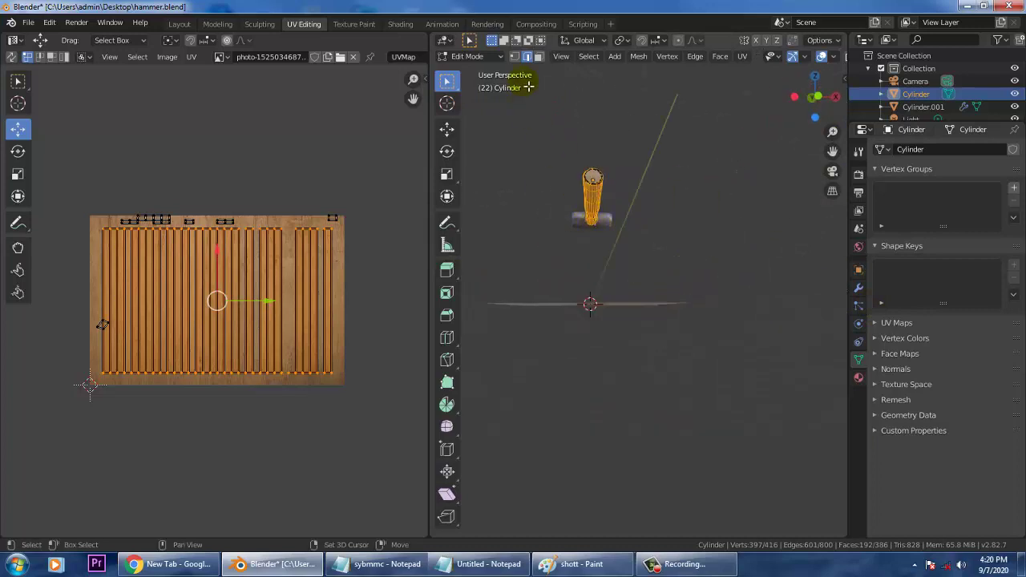
{"action": "left_click_drag", "start_coordinate": [523, 80], "coordinate": [702, 262]}
{"action": "middle_click_drag", "start_coordinate": [570, 171], "coordinate": [658, 149]}
Step: Select the handle's side faces in face select mode with box selections from several viewing angles
{"action": "left_click", "coordinate": [540, 58]}
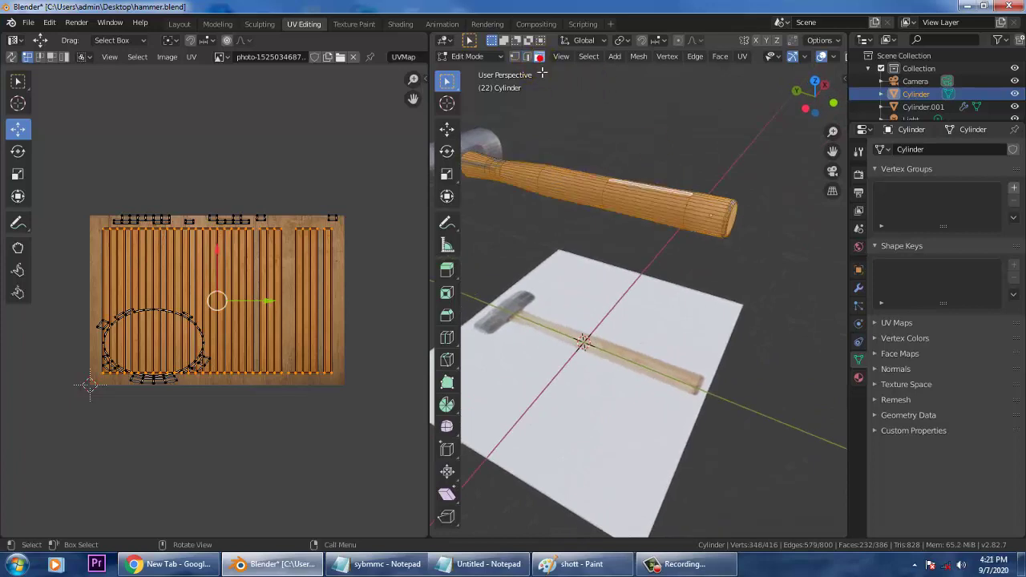
{"action": "scroll", "coordinate": [645, 194], "scroll_direction": "down", "scroll_amount": 1}
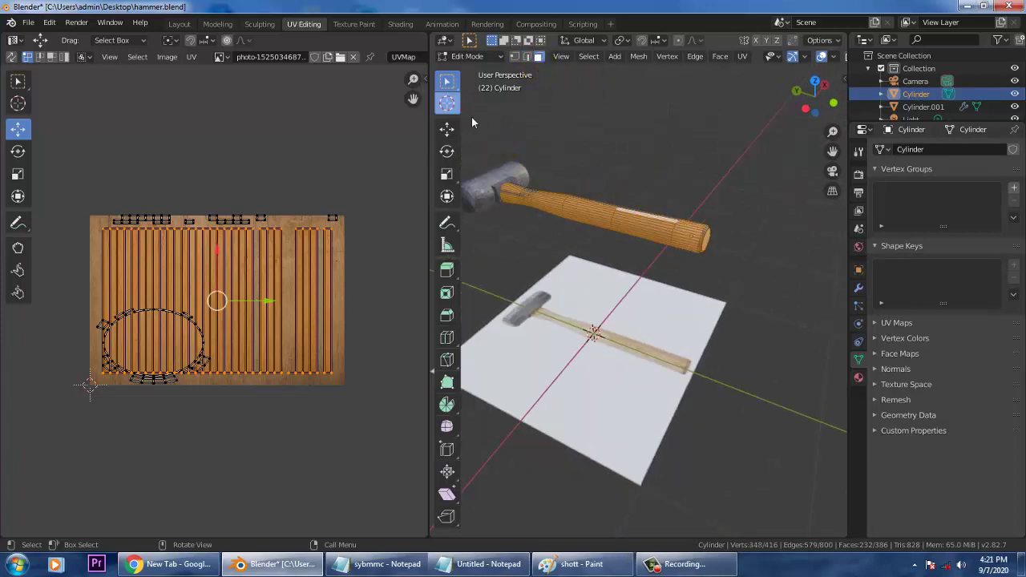
{"action": "left_click_drag", "start_coordinate": [462, 131], "coordinate": [893, 339]}
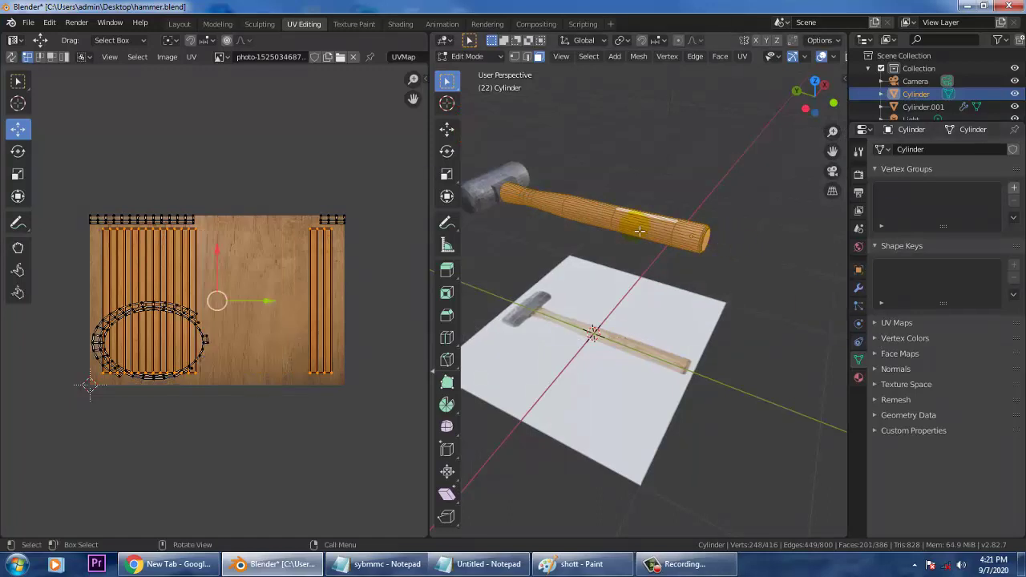
{"action": "middle_click_drag", "start_coordinate": [607, 229], "coordinate": [642, 241]}
{"action": "middle_click_drag", "start_coordinate": [585, 187], "coordinate": [518, 171]}
{"action": "left_click_drag", "start_coordinate": [515, 169], "coordinate": [736, 285]}
{"action": "middle_click_drag", "start_coordinate": [716, 265], "coordinate": [692, 174]}
{"action": "left_click_drag", "start_coordinate": [551, 124], "coordinate": [717, 236]}
{"action": "middle_click_drag", "start_coordinate": [614, 252], "coordinate": [715, 232]}
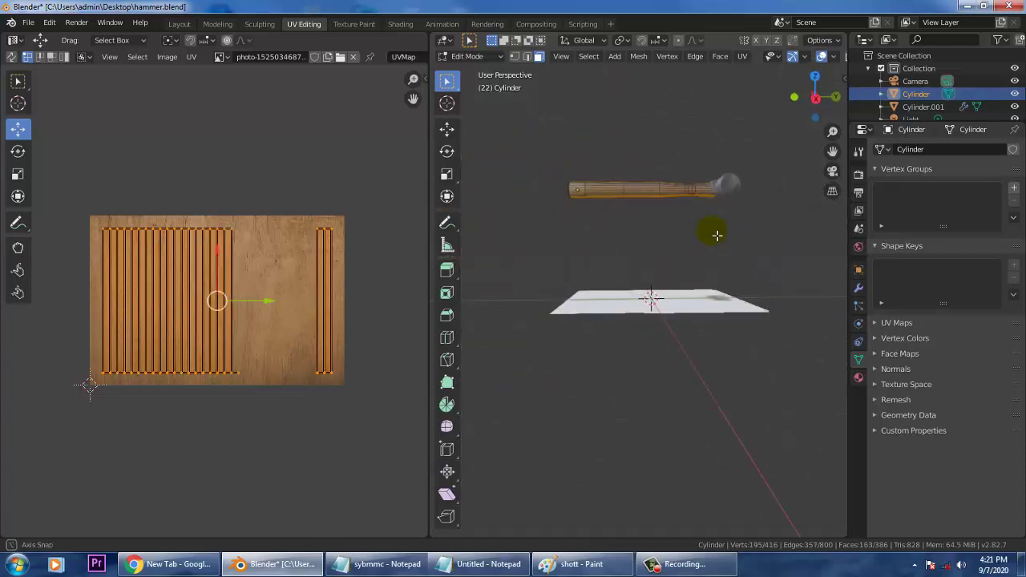
{"action": "left_click_drag", "start_coordinate": [587, 163], "coordinate": [715, 241]}
{"action": "middle_click_drag", "start_coordinate": [698, 171], "coordinate": [698, 339]}
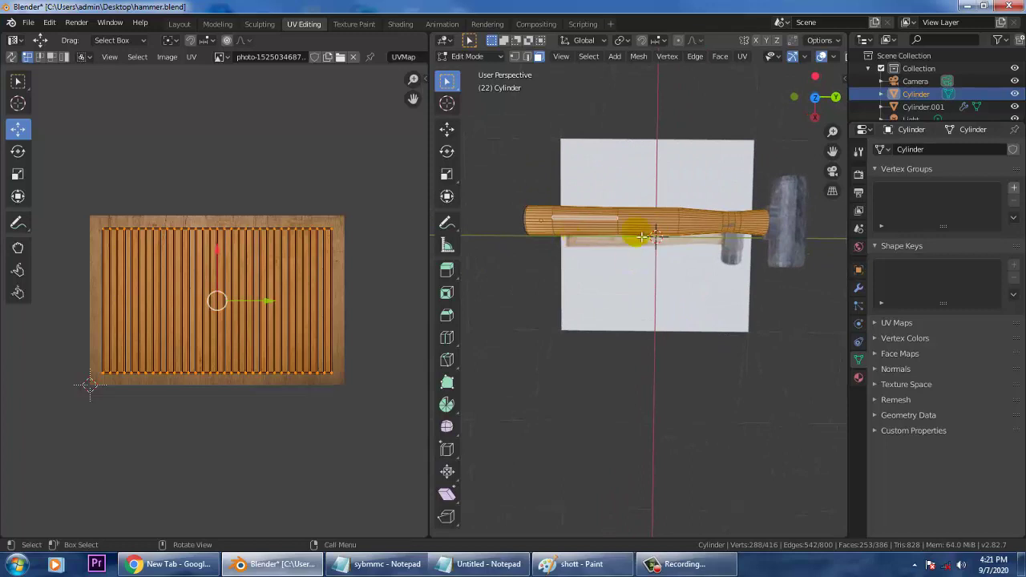
Step: Scale the selected handle faces' UVs down vertically to roughly a third of their height and inspect the wood grain
{"action": "scroll", "coordinate": [566, 214], "scroll_direction": "up", "scroll_amount": 4}
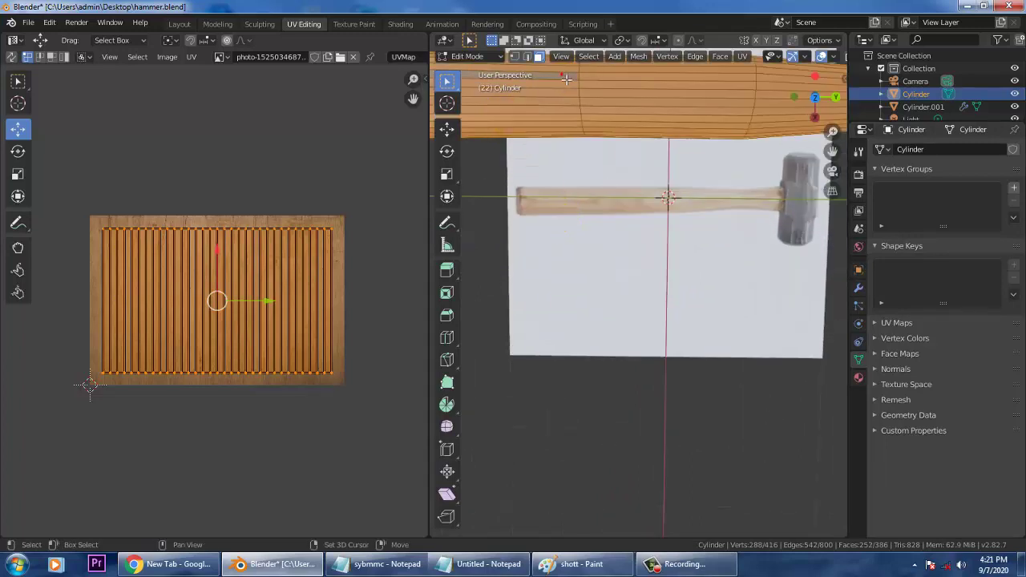
{"action": "scroll", "coordinate": [558, 77], "scroll_direction": "down", "scroll_amount": 1}
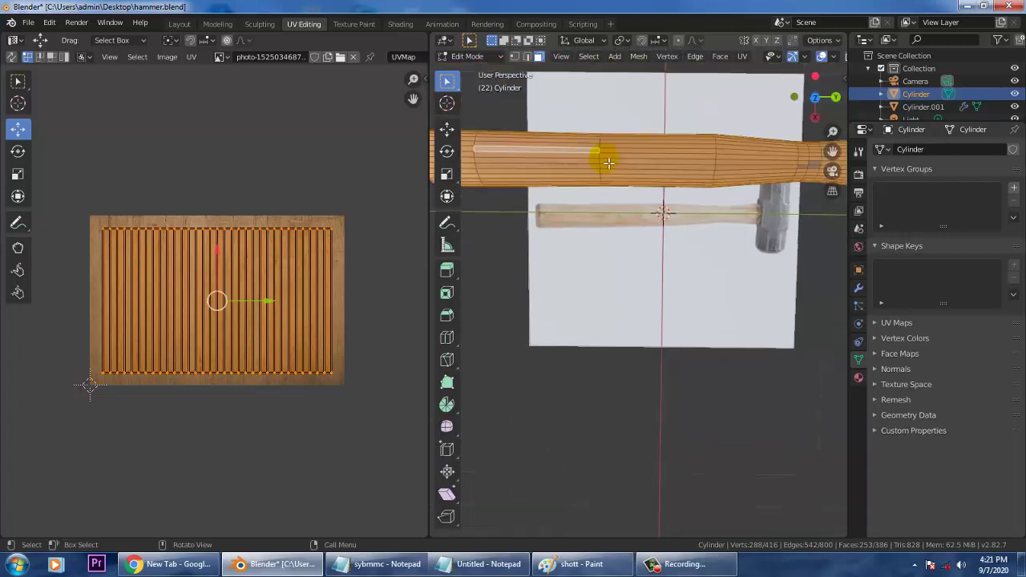
{"action": "middle_click_drag", "start_coordinate": [623, 172], "coordinate": [649, 268]}
{"action": "scroll", "coordinate": [649, 241], "scroll_direction": "up", "scroll_amount": 5}
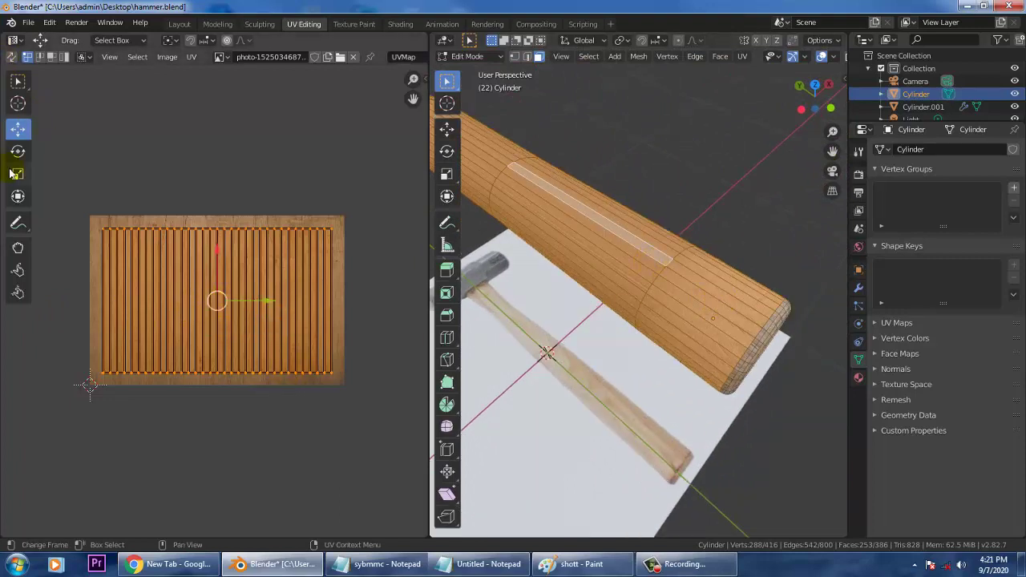
{"action": "left_click", "coordinate": [16, 174]}
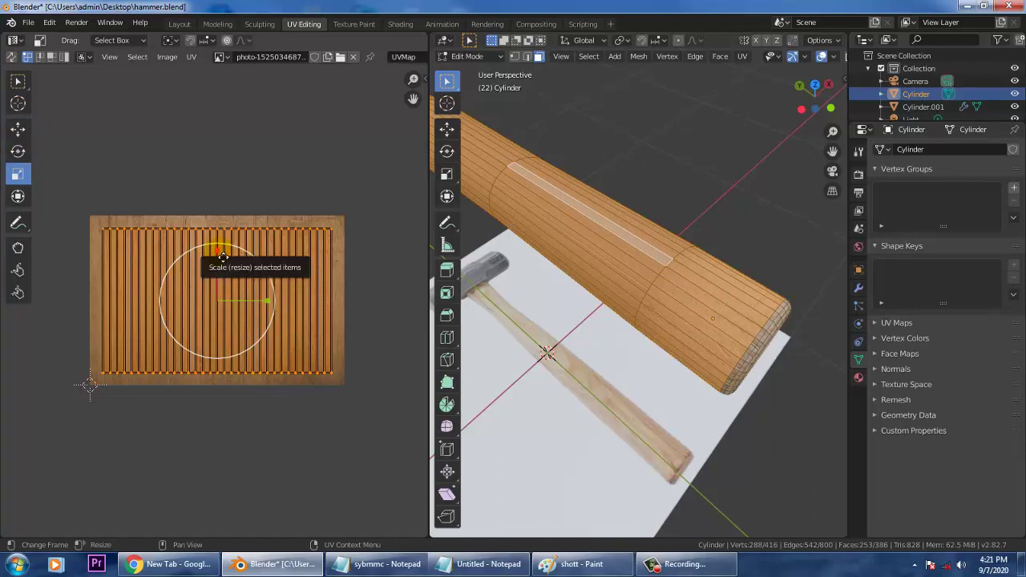
{"action": "left_click_drag", "start_coordinate": [223, 255], "coordinate": [217, 321]}
{"action": "left_click", "coordinate": [698, 173]}
{"action": "scroll", "coordinate": [639, 247], "scroll_direction": "up", "scroll_amount": 3}
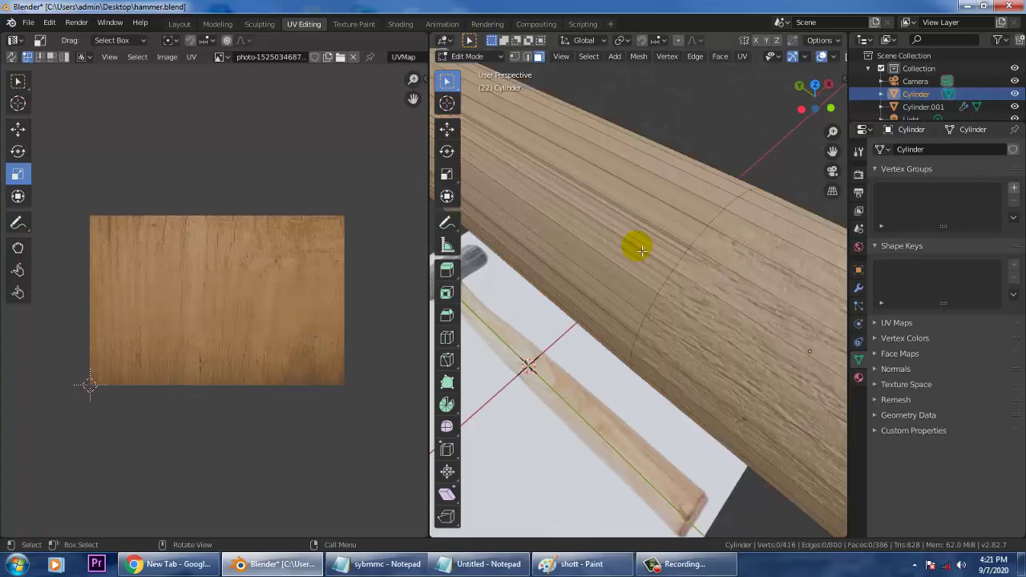
{"action": "scroll", "coordinate": [640, 257], "scroll_direction": "down", "scroll_amount": 2}
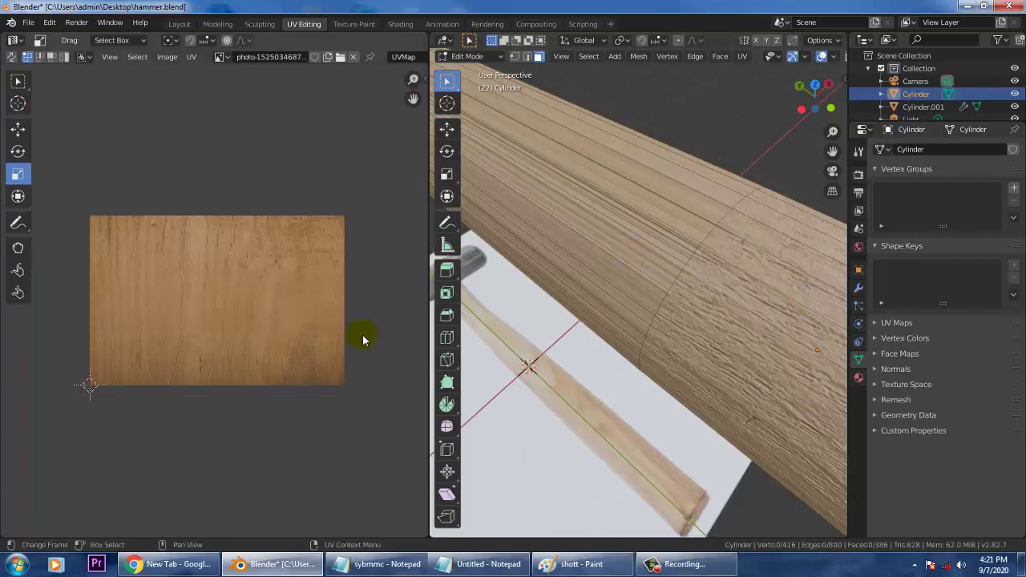
Step: Restore the handle face selection and rescale its UVs, narrowing them to about half the width and adjusting their height
{"action": "key", "text": "ctrl+z"}
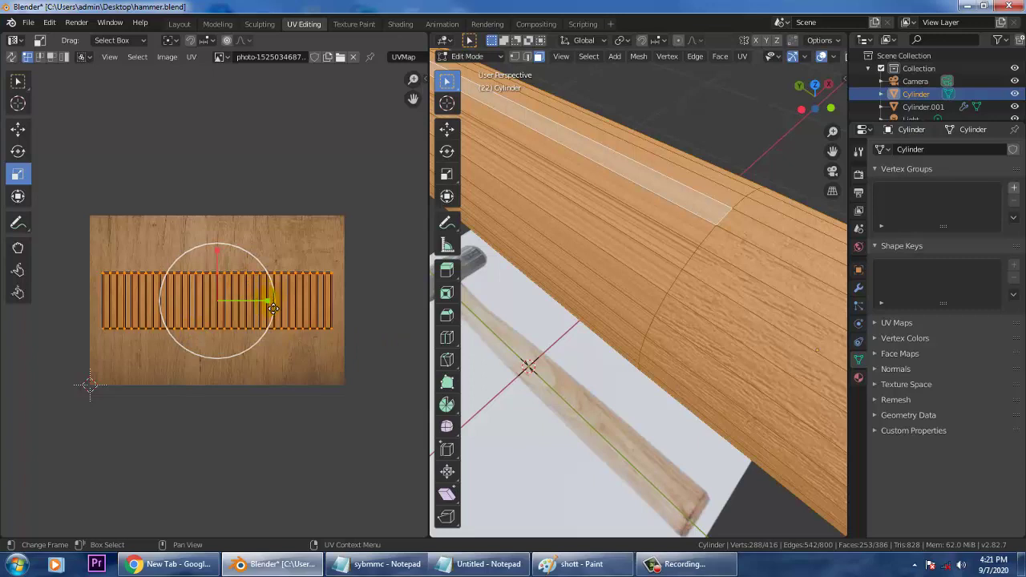
{"action": "left_click_drag", "start_coordinate": [268, 299], "coordinate": [243, 299]}
{"action": "left_click_drag", "start_coordinate": [218, 261], "coordinate": [214, 221]}
Step: Select the visible faces of the handle's grip section and try to stretch their flattened UVs vertically
{"action": "left_click_drag", "start_coordinate": [650, 97], "coordinate": [485, 300]}
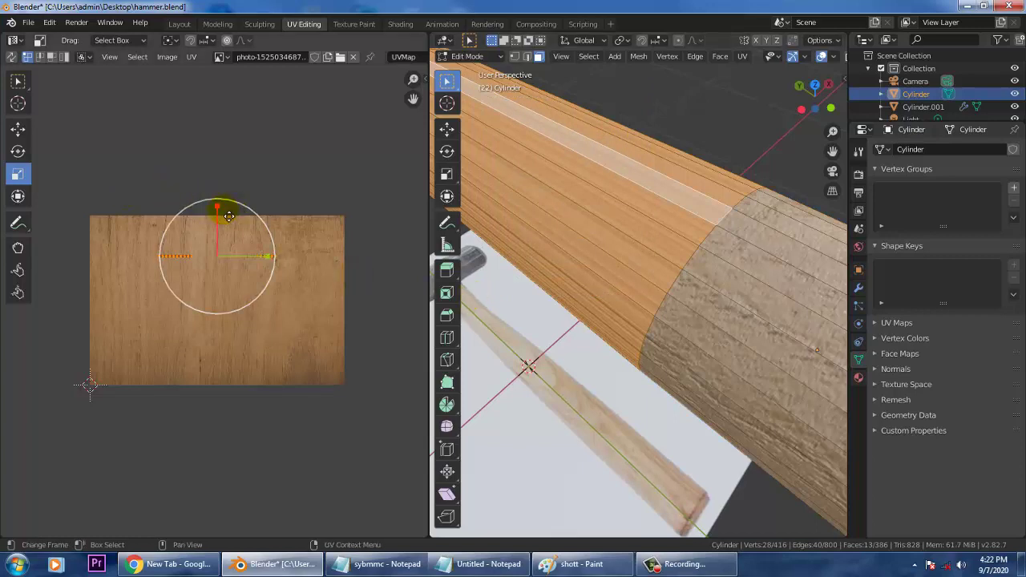
{"action": "left_click_drag", "start_coordinate": [218, 207], "coordinate": [217, 195]}
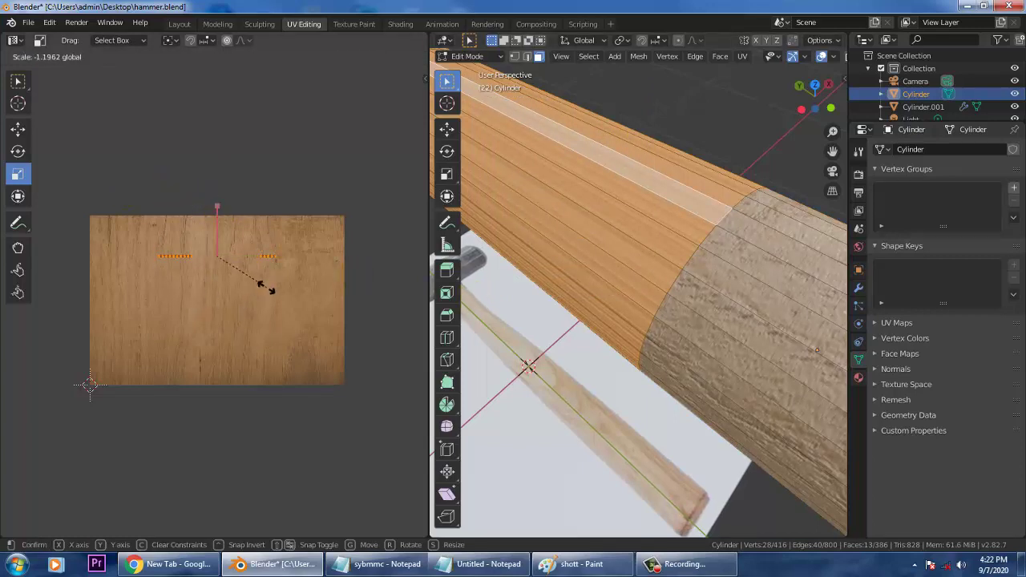
{"action": "left_click_drag", "start_coordinate": [266, 288], "coordinate": [220, 258]}
{"action": "key", "text": "s"}
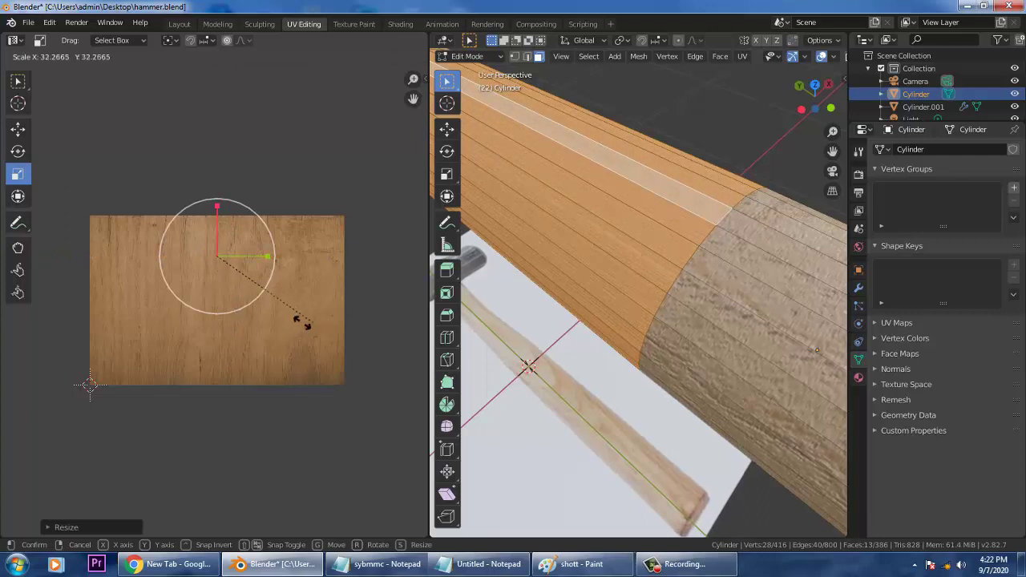
{"action": "right_click", "coordinate": [377, 329]}
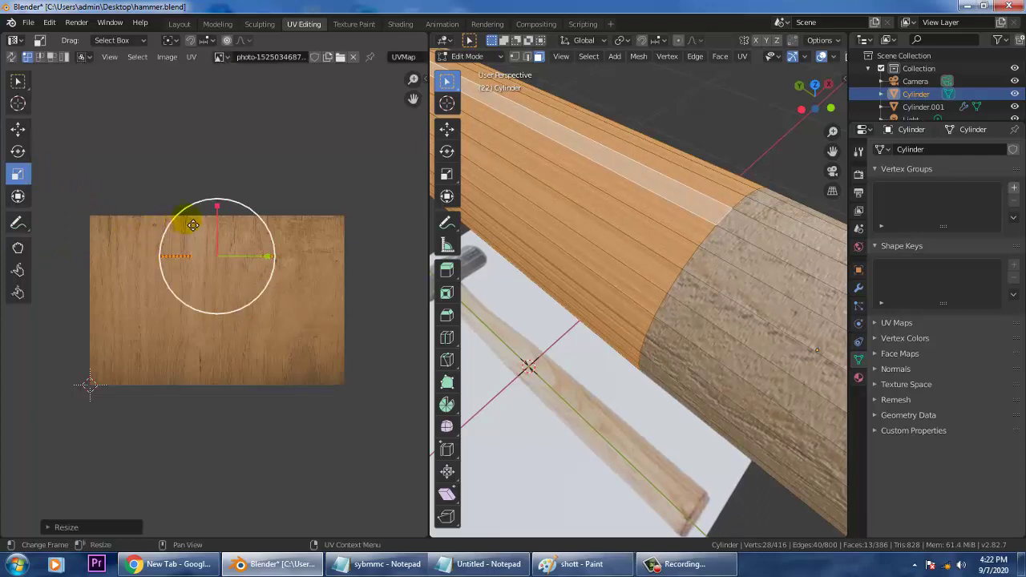
{"action": "left_click_drag", "start_coordinate": [218, 210], "coordinate": [220, 166]}
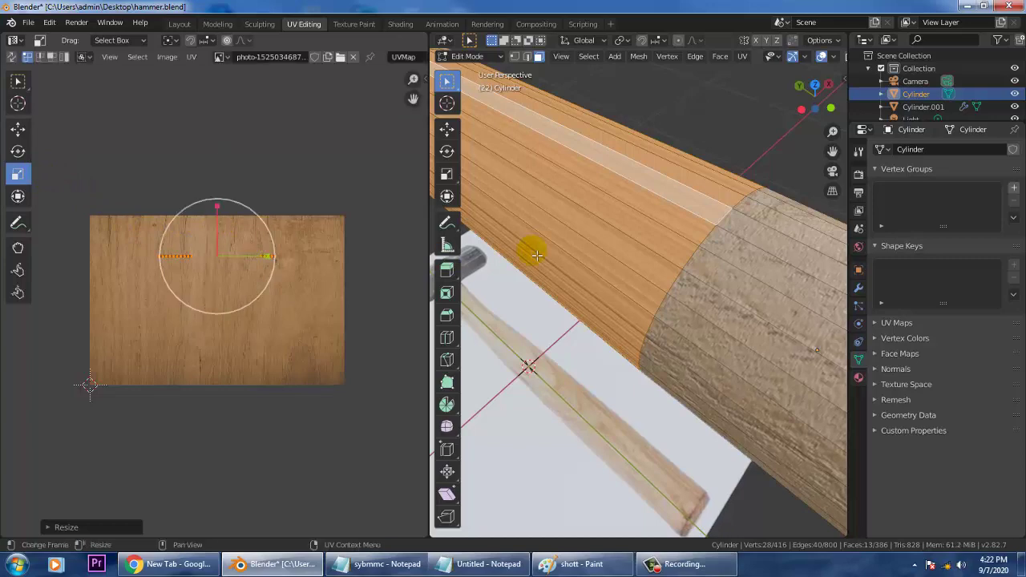
Step: Clear the selection and box-select the grip section's faces again from farther away
{"action": "scroll", "coordinate": [557, 264], "scroll_direction": "down", "scroll_amount": 4}
{"action": "left_click", "coordinate": [720, 201]}
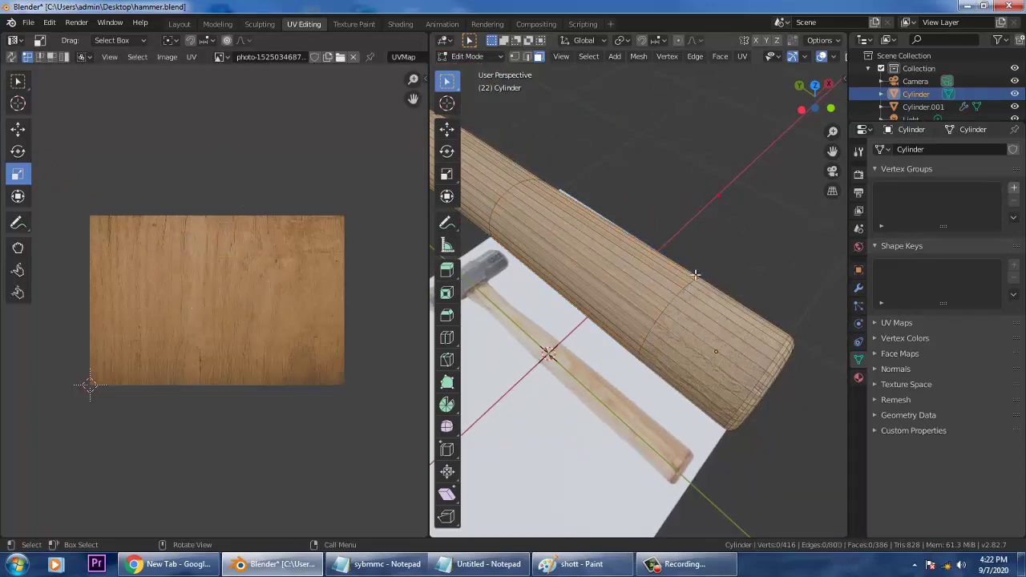
{"action": "scroll", "coordinate": [701, 280], "scroll_direction": "down", "scroll_amount": 5}
{"action": "scroll", "coordinate": [612, 267], "scroll_direction": "up", "scroll_amount": 7}
{"action": "scroll", "coordinate": [612, 267], "scroll_direction": "down", "scroll_amount": 6}
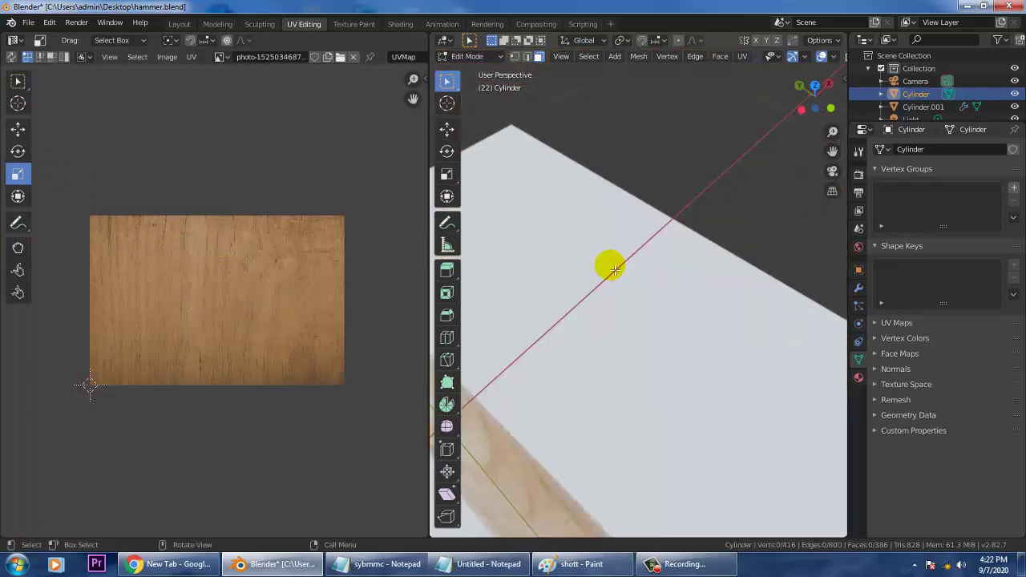
{"action": "left_click_drag", "start_coordinate": [539, 197], "coordinate": [624, 265]}
{"action": "scroll", "coordinate": [623, 321], "scroll_direction": "up", "scroll_amount": 6}
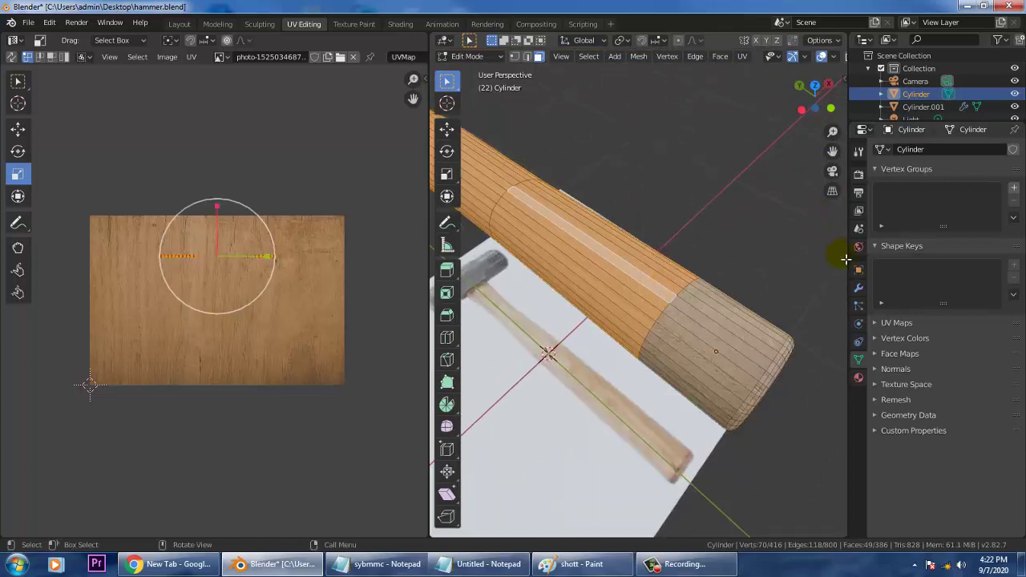
Step: Add a second UV map to the handle and remove it again
{"action": "left_click", "coordinate": [876, 323]}
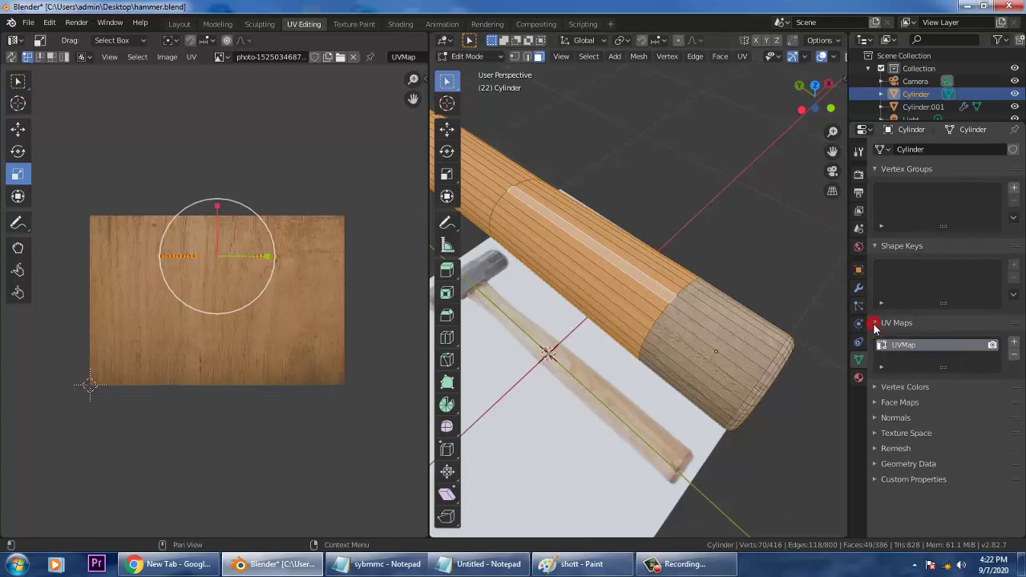
{"action": "left_click", "coordinate": [1014, 344]}
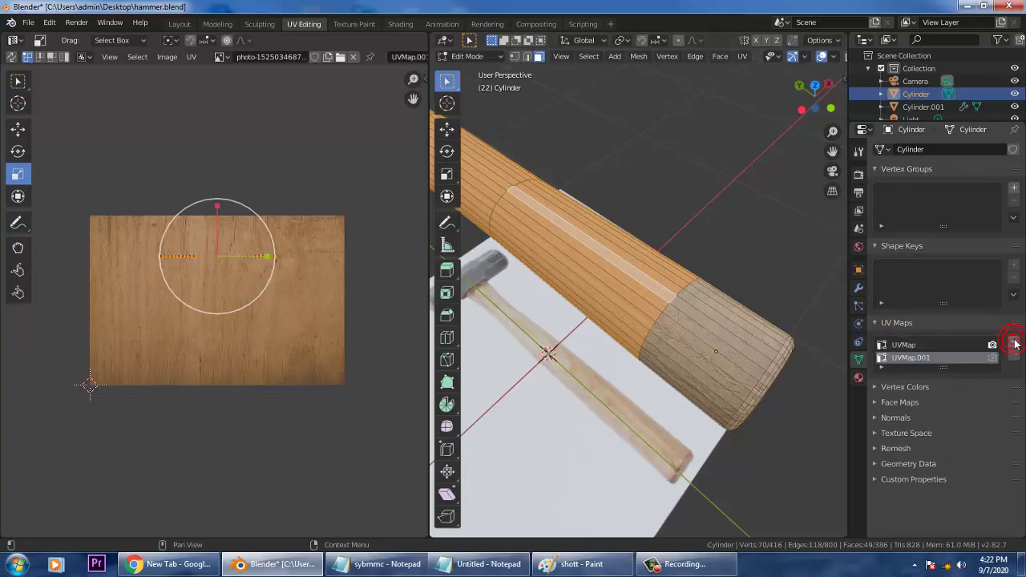
{"action": "left_click", "coordinate": [1013, 357]}
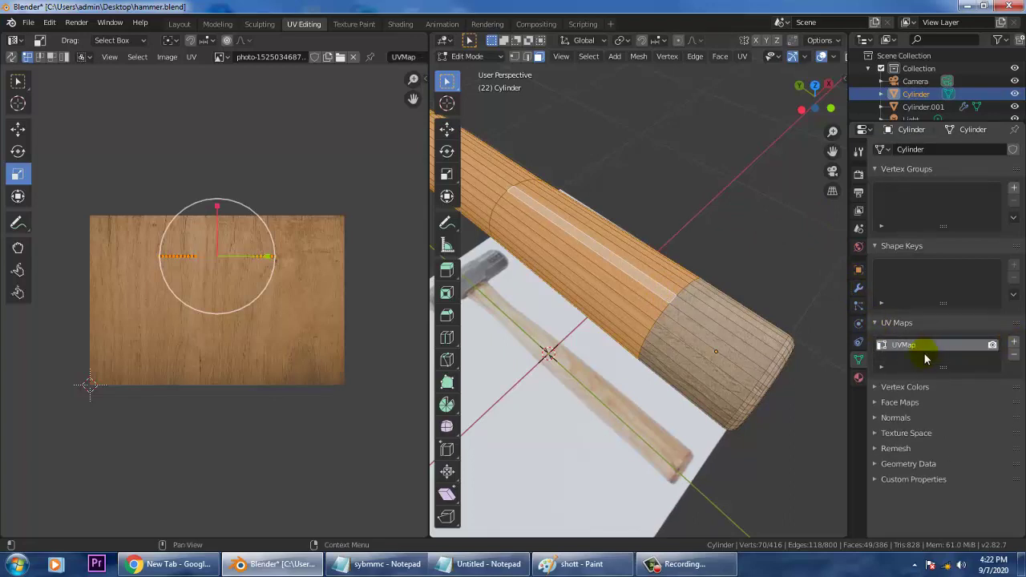
Step: Deselect the handle's faces and examine the wood texture in the Layout and Shading workspaces
{"action": "left_click", "coordinate": [648, 170]}
{"action": "scroll", "coordinate": [623, 195], "scroll_direction": "down", "scroll_amount": 6}
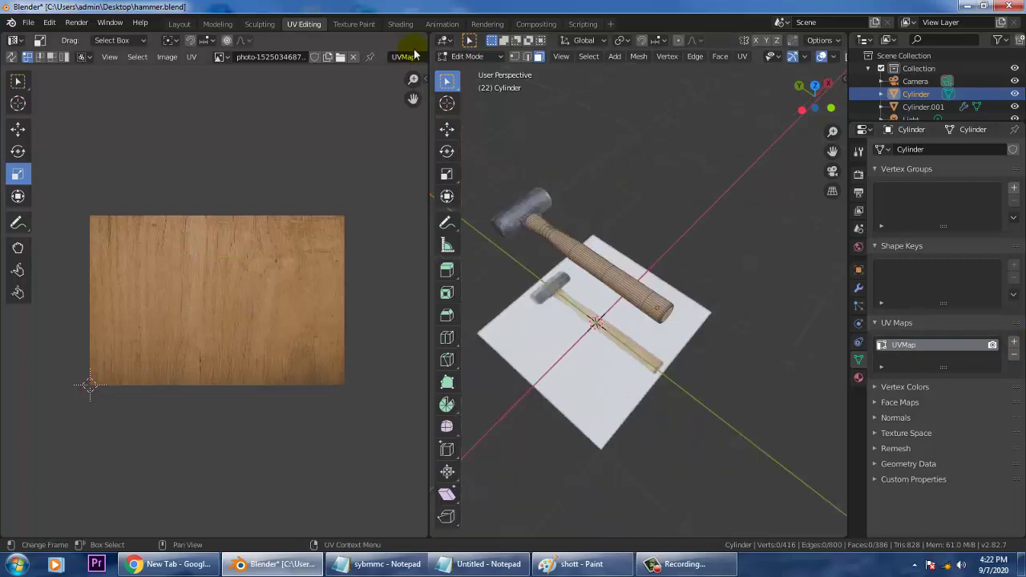
{"action": "left_click", "coordinate": [181, 24]}
{"action": "mouse_move", "coordinate": [555, 216]}
{"action": "middle_mouse_down"}
{"action": "mouse_move", "coordinate": [580, 214]}
{"action": "mouse_move", "coordinate": [568, 208]}
{"action": "middle_mouse_up"}
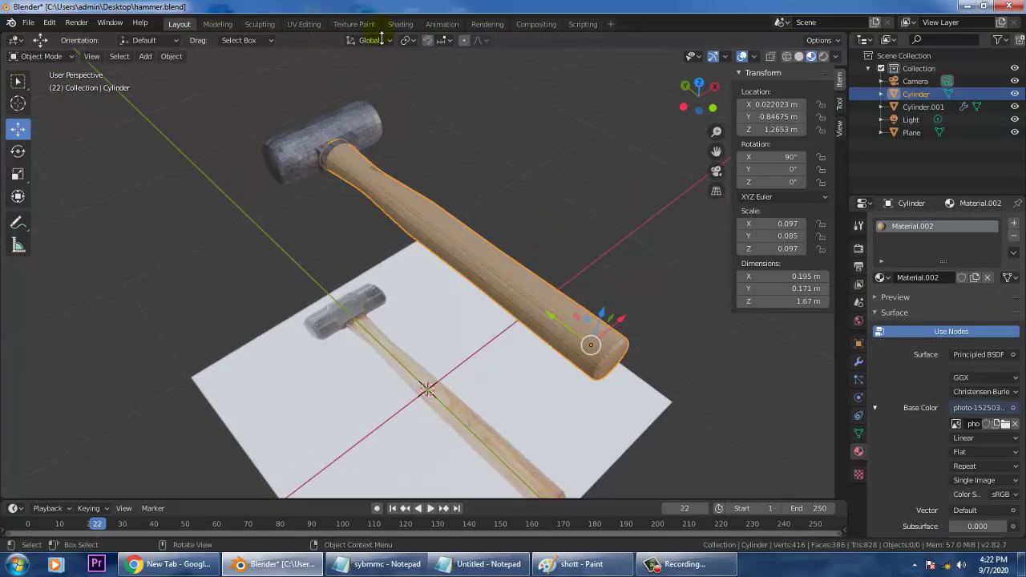
{"action": "left_click", "coordinate": [400, 24]}
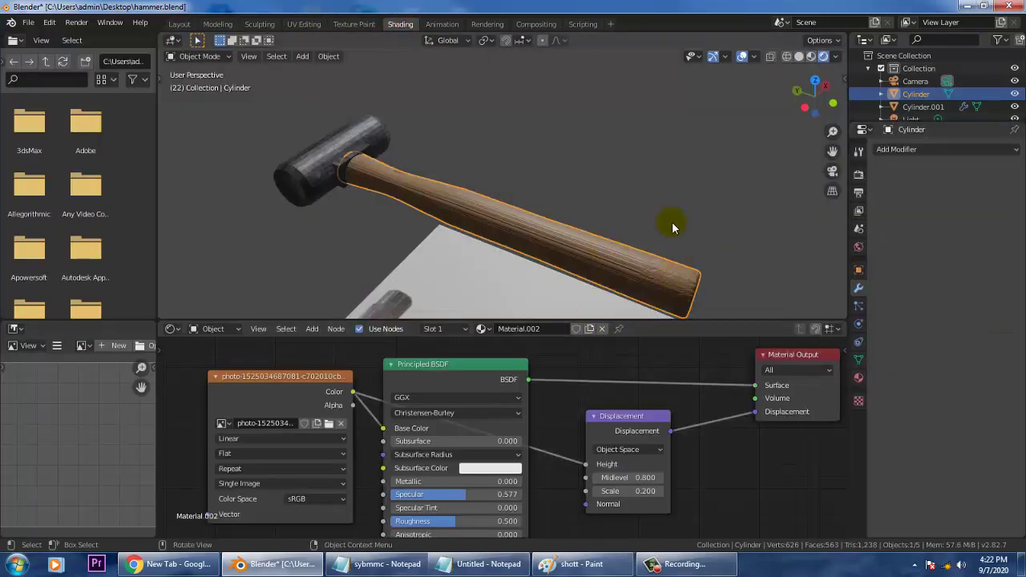
{"action": "middle_click_drag", "start_coordinate": [672, 227], "coordinate": [642, 179]}
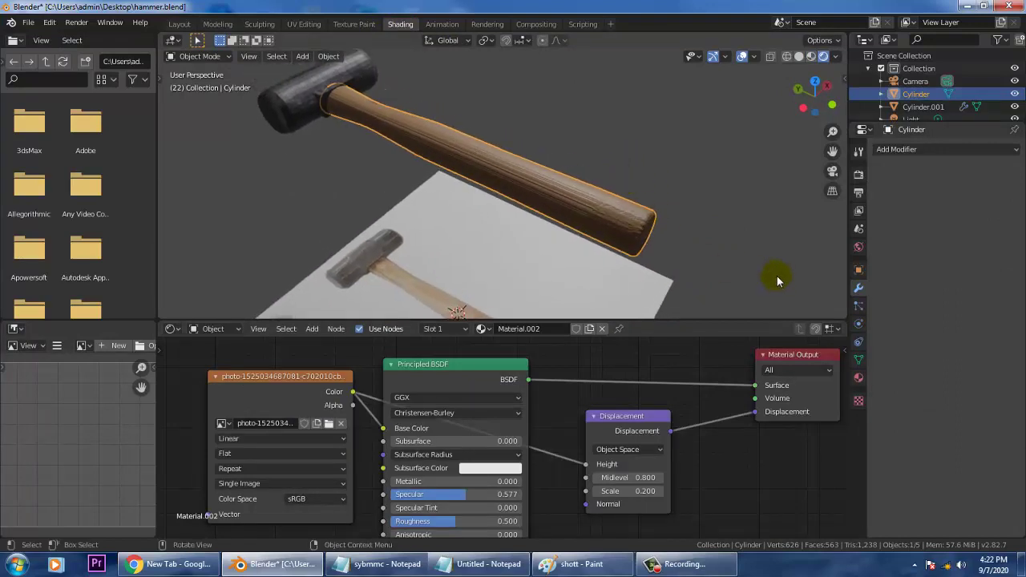